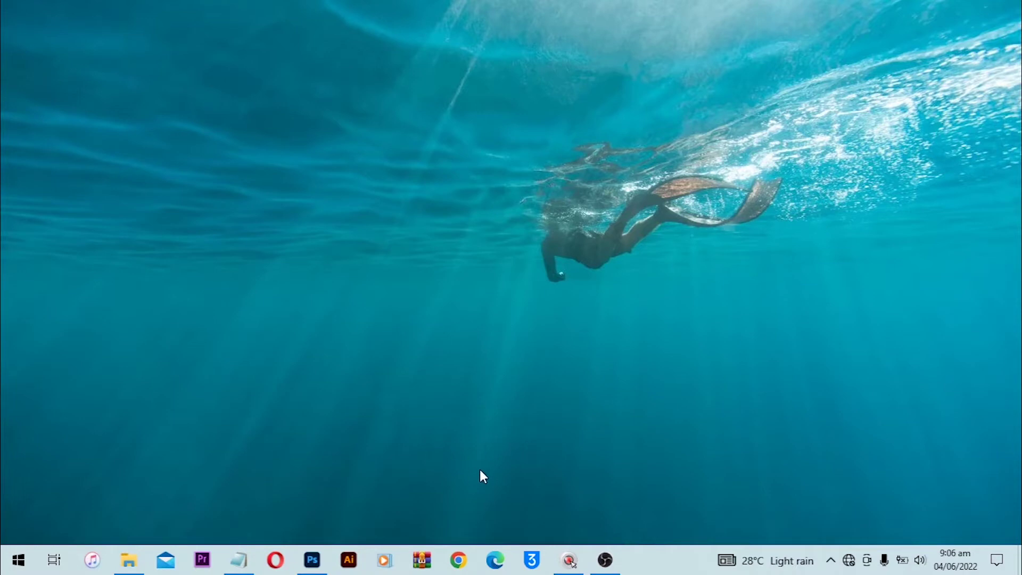
# Switch to Photoshop and try another hue on the Hue/Saturation adjustment in the birthday flyer's Background group.
pyautogui.click(317, 567)
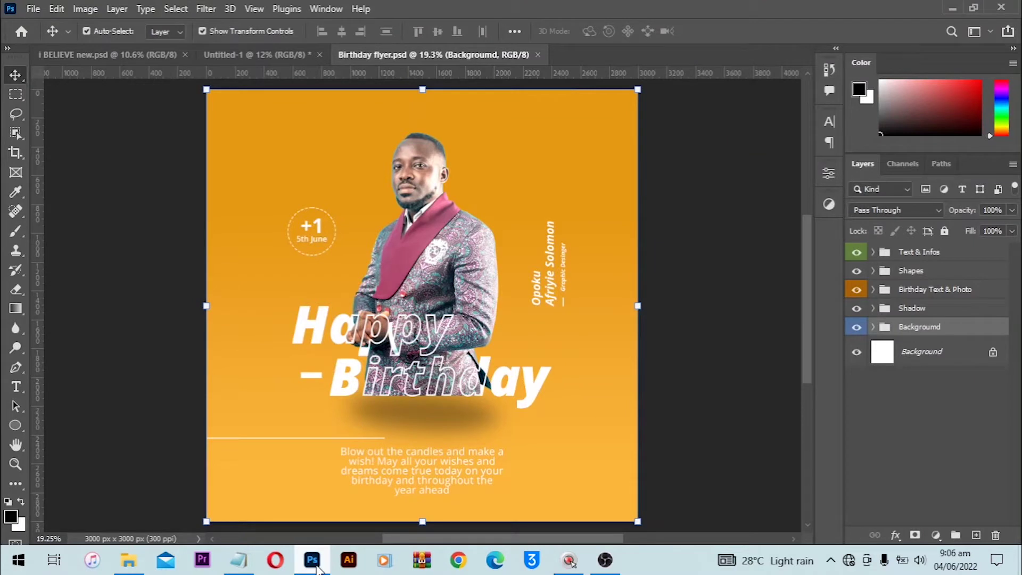
pyautogui.click(873, 327)
pyautogui.click(856, 351)
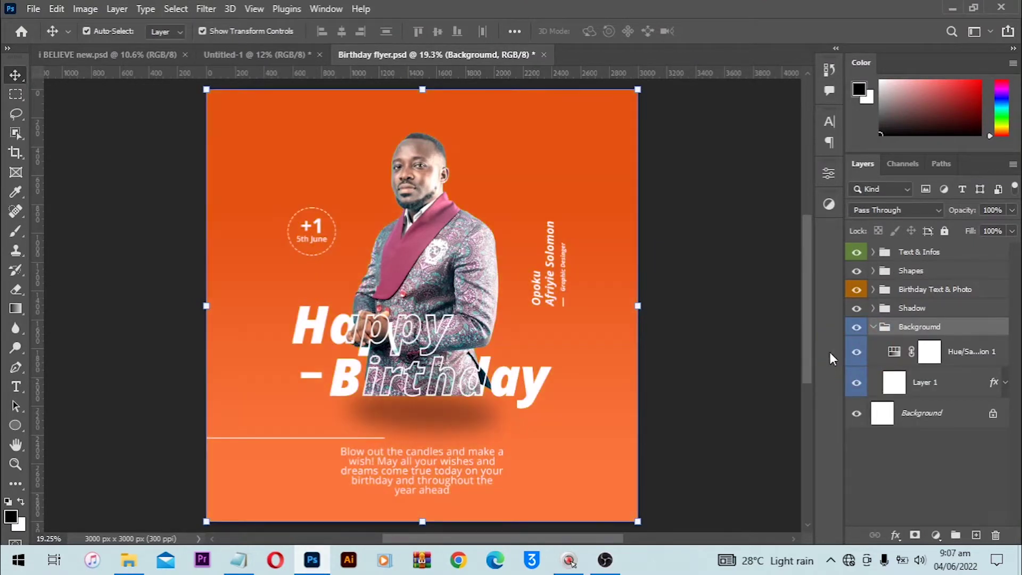
pyautogui.doubleClick(894, 352)
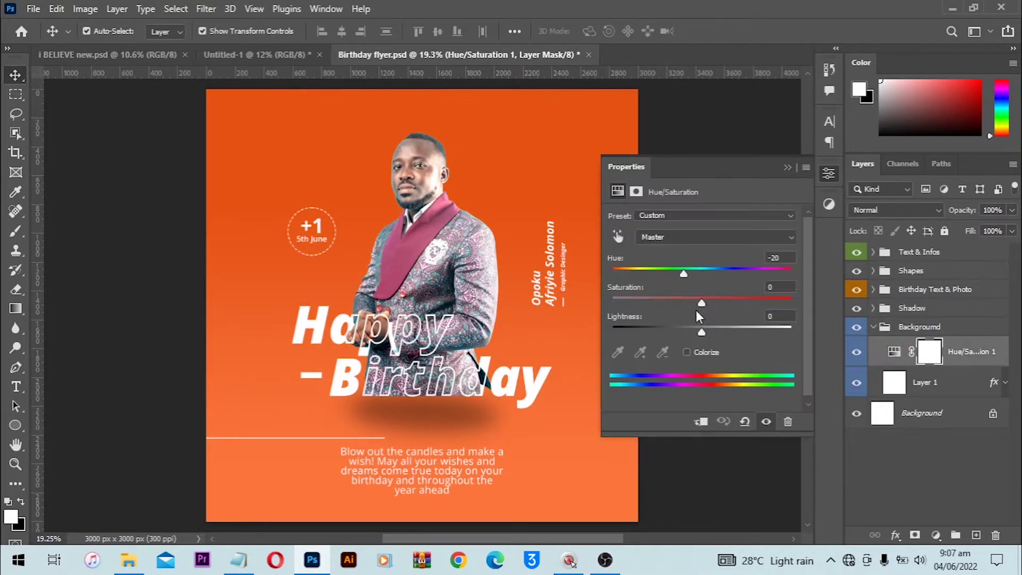
pyautogui.moveTo(690, 273); pyautogui.dragTo(663, 277)
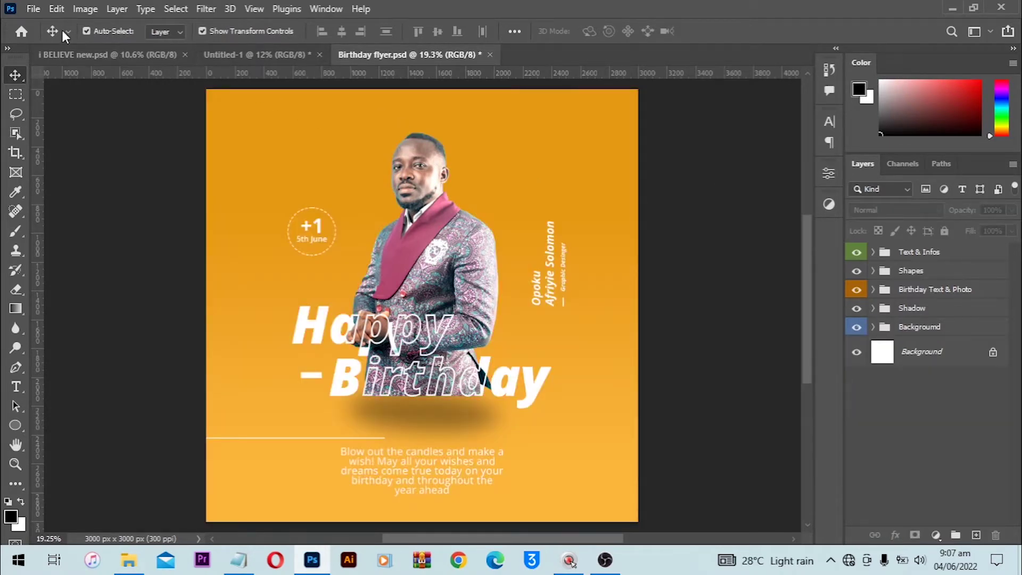
# Create a new 3000 x 3000 px document at 300 pixels/inch in 8-bit RGB Color with white background contents.
pyautogui.click(35, 12)
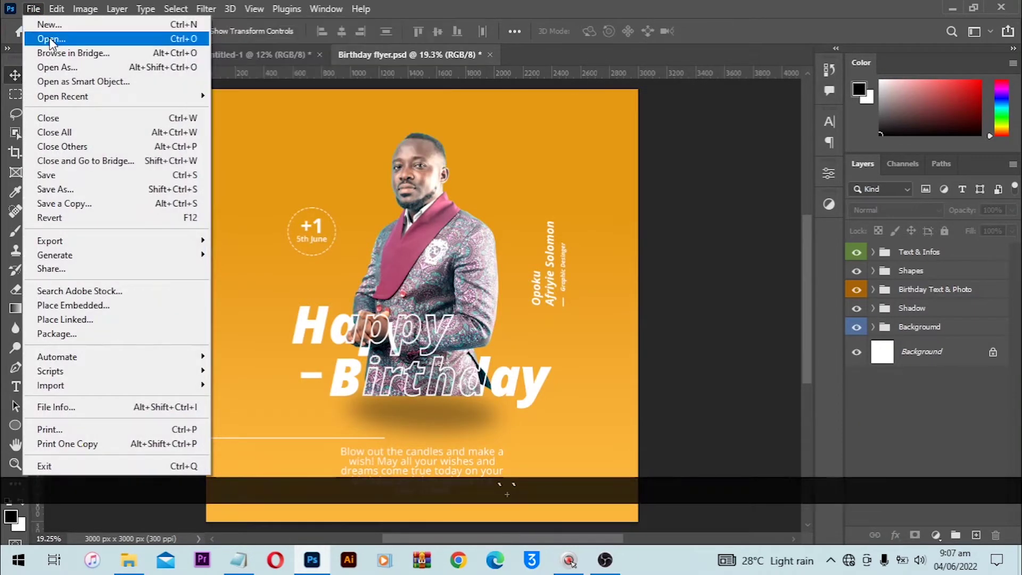
pyautogui.press('Escape')
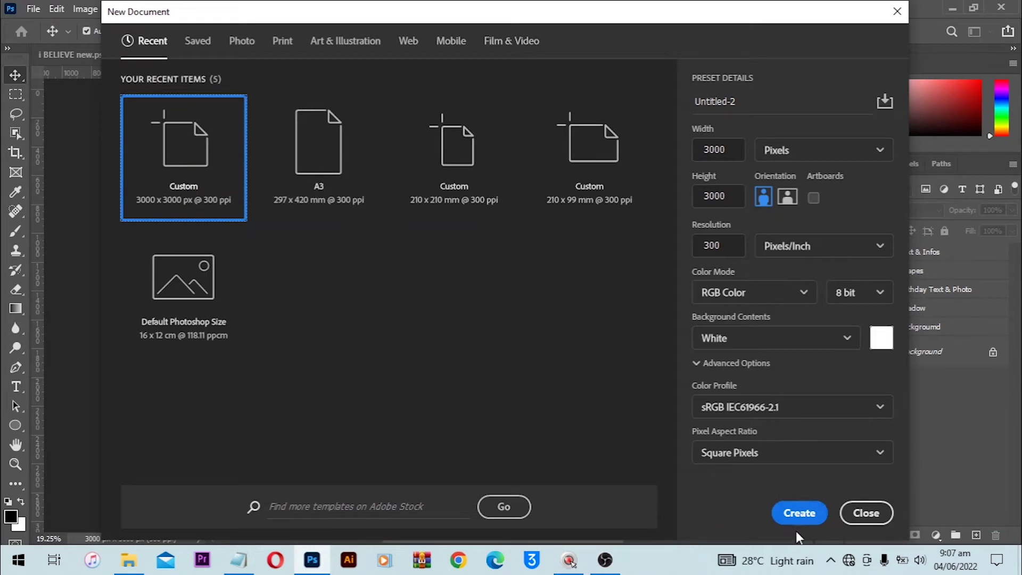
pyautogui.click(798, 514)
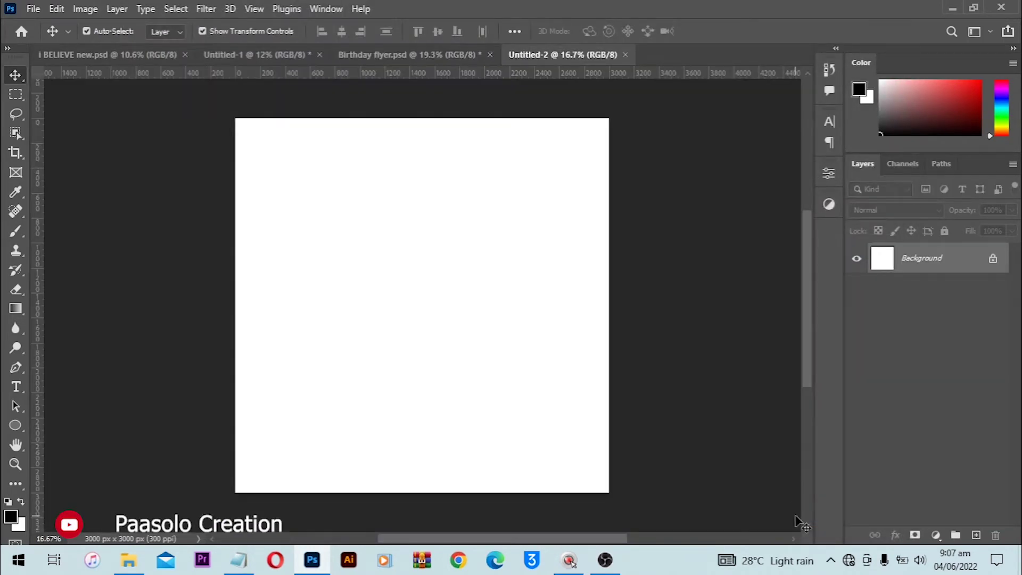
# Duplicate the white Background layer and start a Gradient Overlay style on the copy.
pyautogui.press('ctrl')
pyautogui.moveTo(930, 260); pyautogui.dragTo(972, 538)
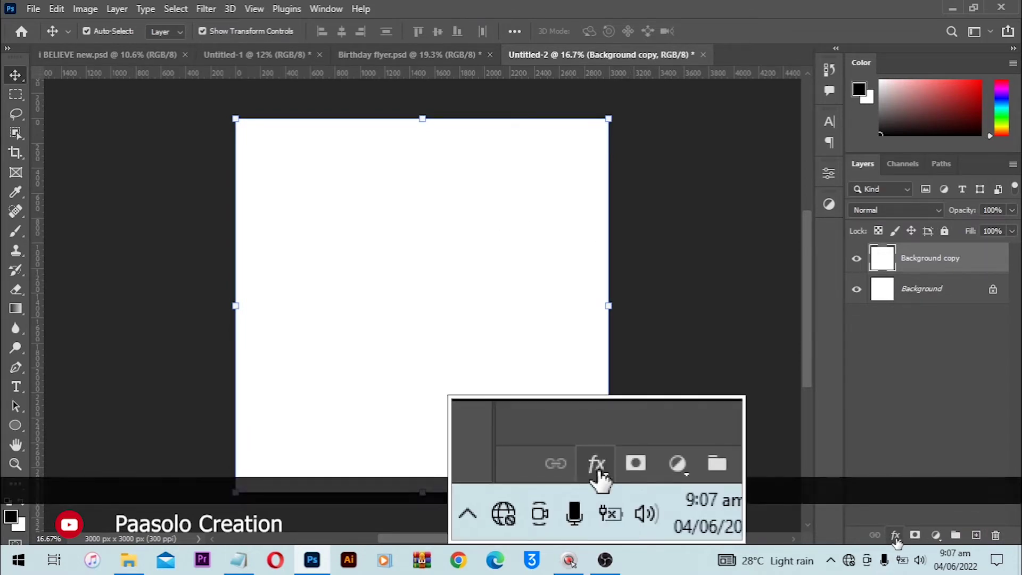
pyautogui.click(895, 536)
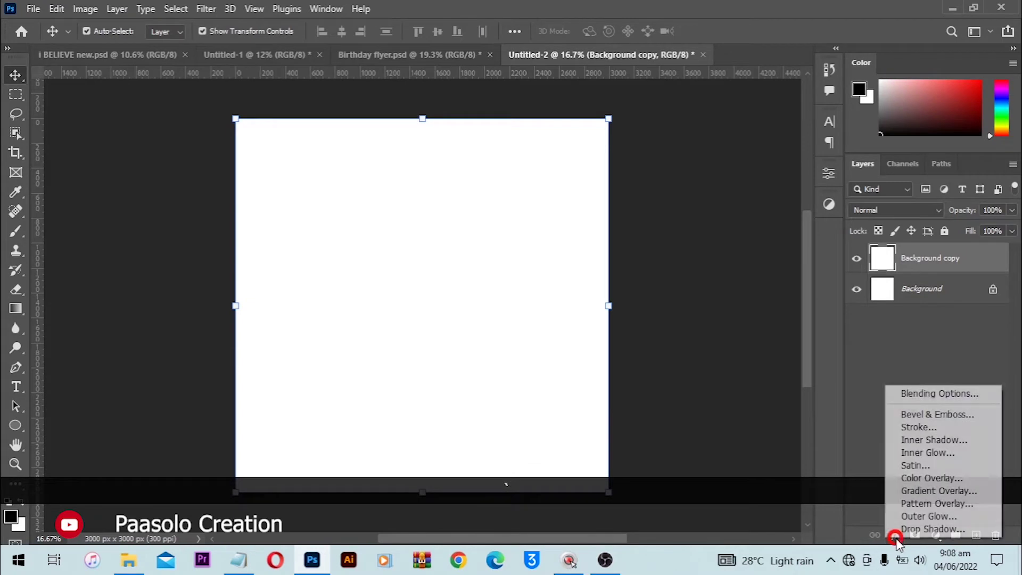
pyautogui.click(940, 491)
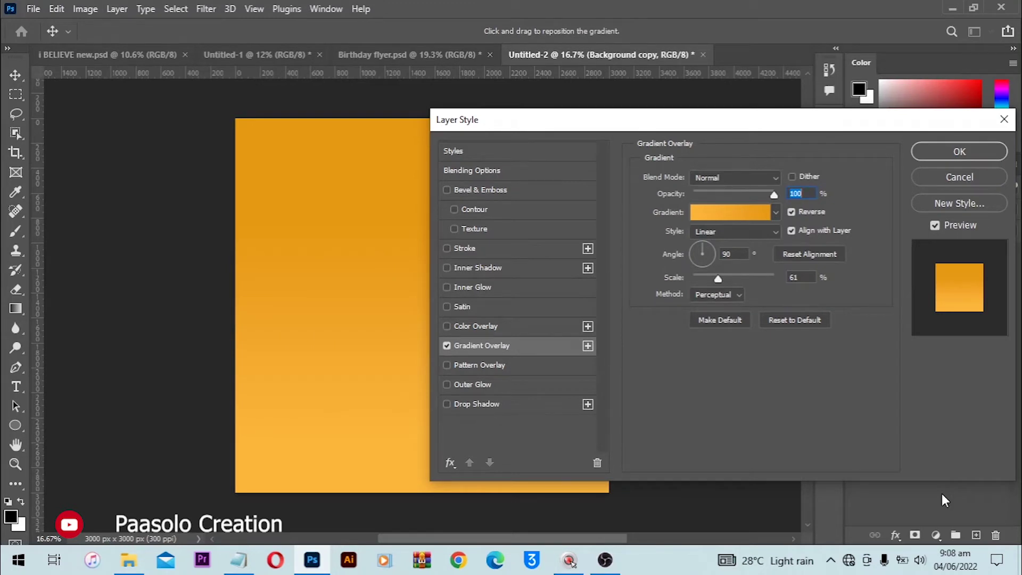
# Edit the overlay gradient and set its starting colour stop at location 0% to e69913.
pyautogui.click(739, 205)
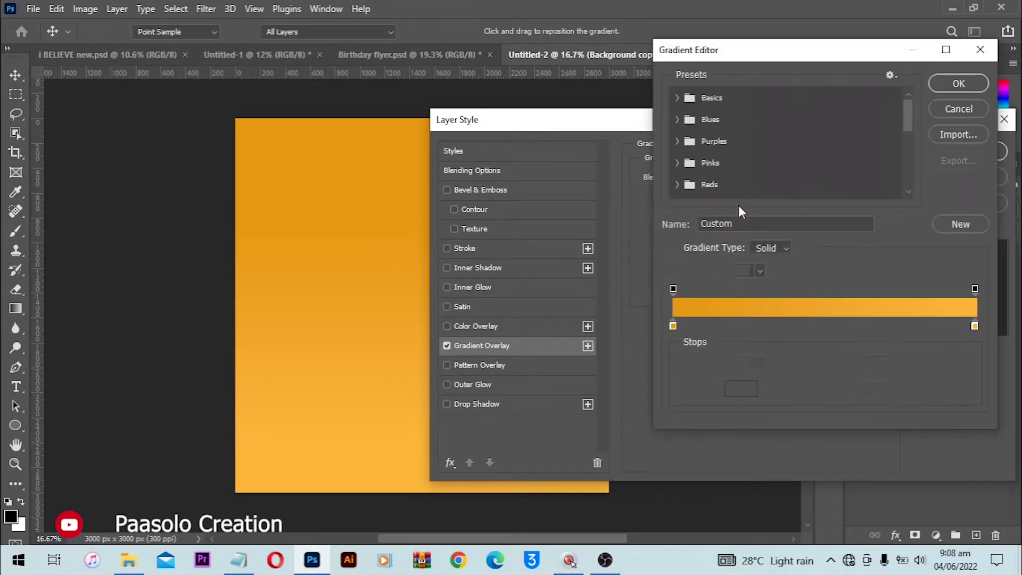
pyautogui.click(673, 326)
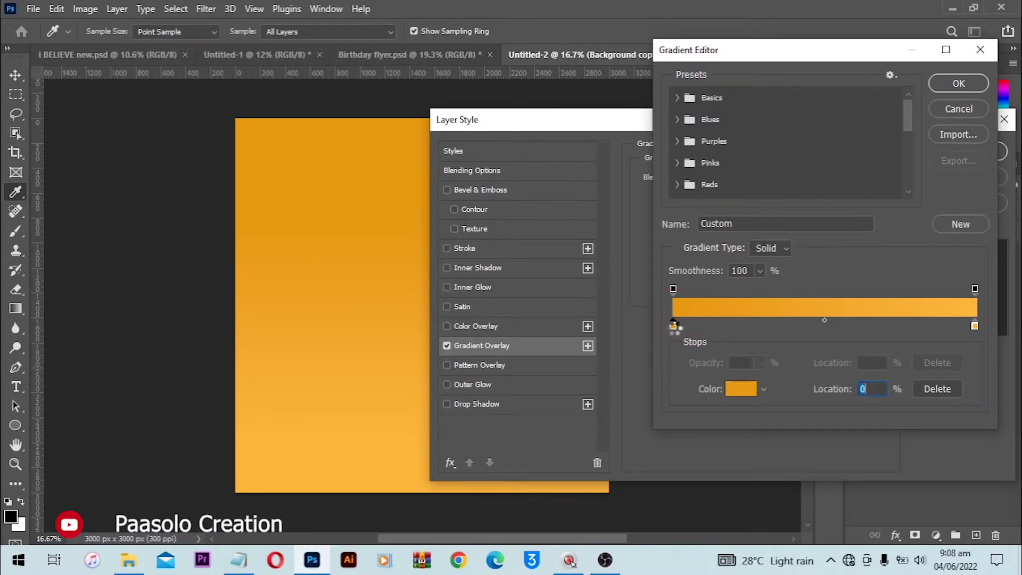
pyautogui.doubleClick(673, 326)
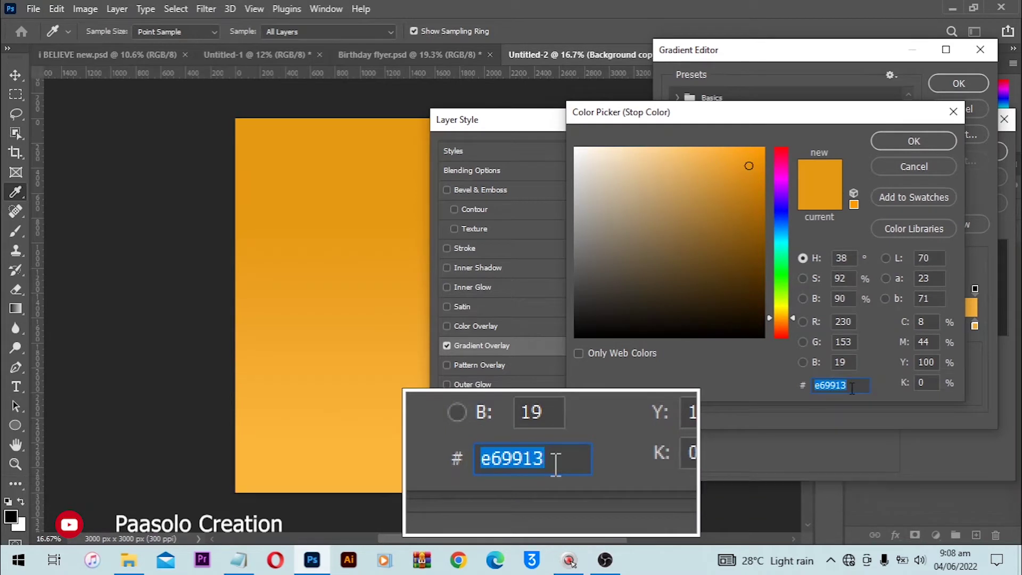
pyautogui.click(914, 139)
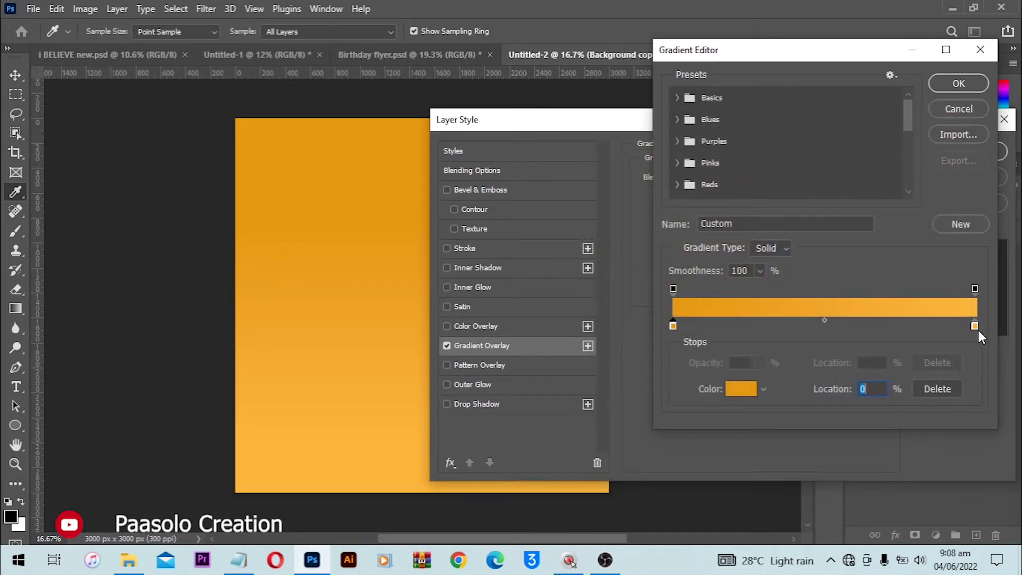
# Set the gradient's end colour stop at 100% to fbb53c and apply the Gradient Overlay to the layer.
pyautogui.click(975, 326)
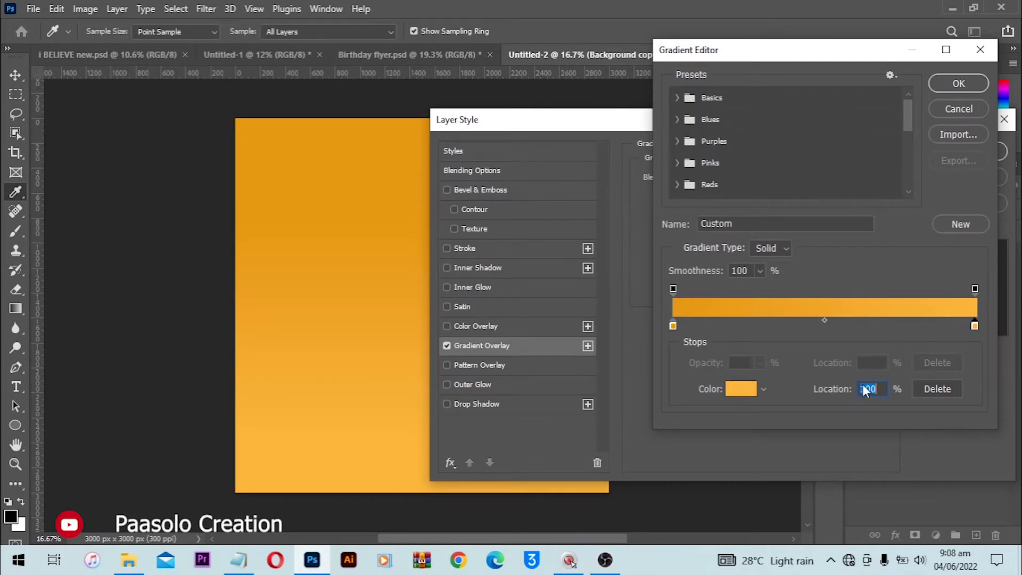
pyautogui.click(741, 389)
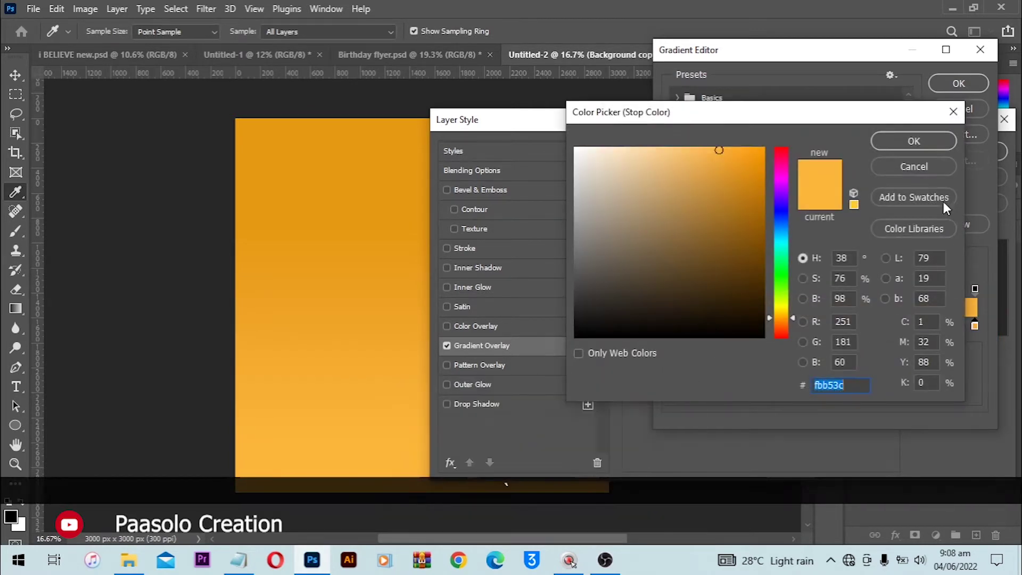
pyautogui.click(914, 141)
pyautogui.click(958, 84)
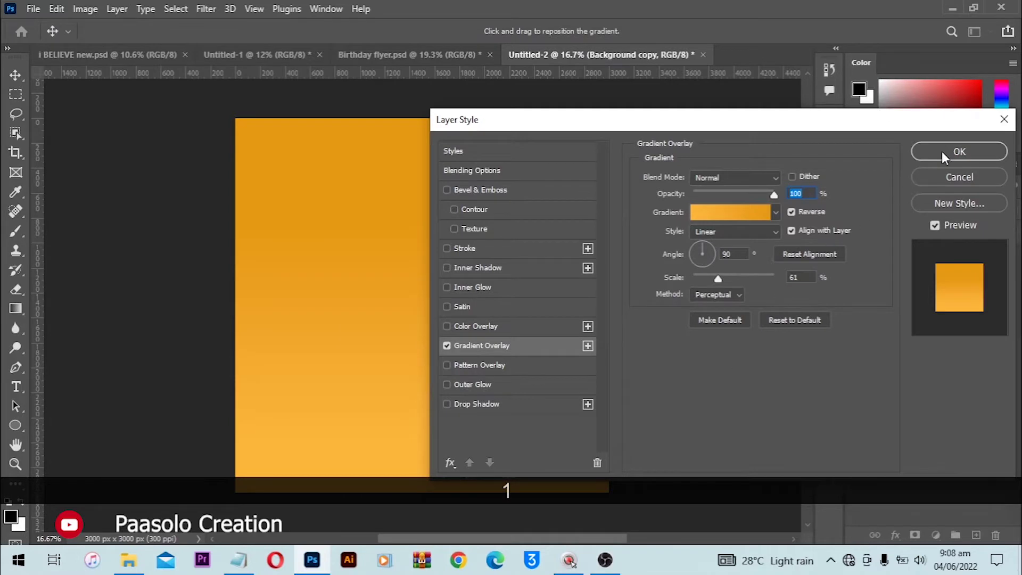
pyautogui.click(941, 151)
pyautogui.click(689, 187)
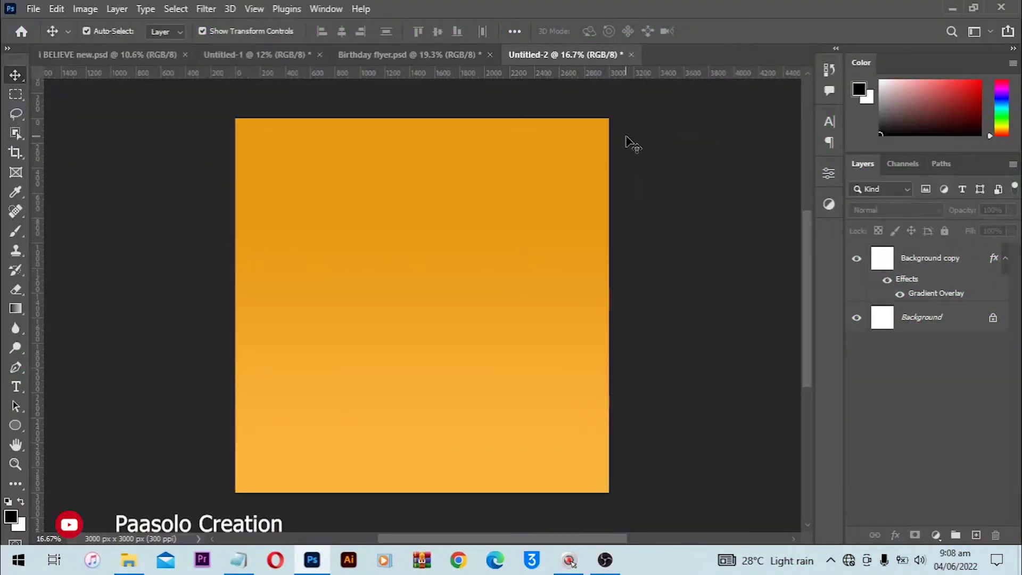
pyautogui.click(456, 53)
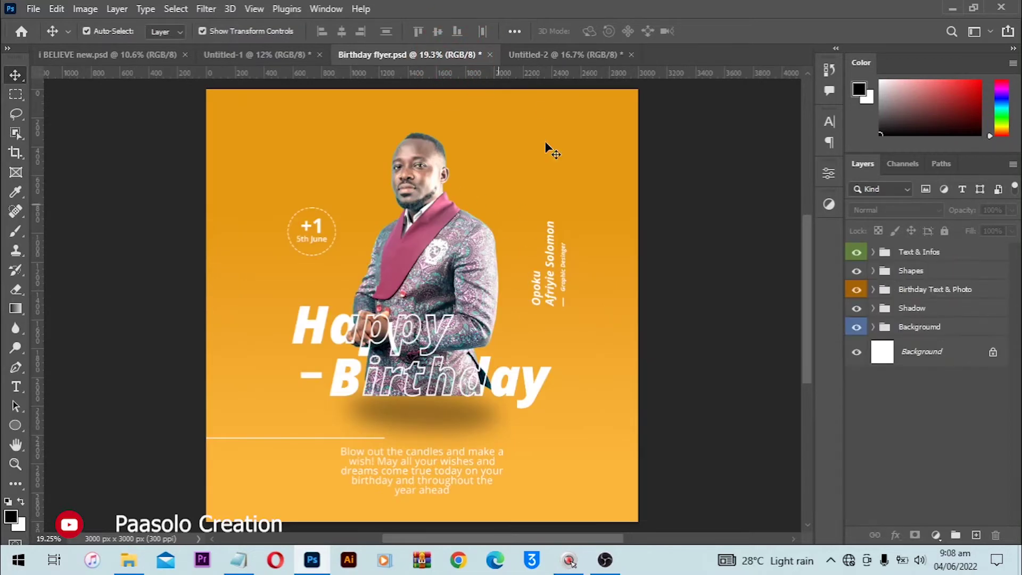
pyautogui.click(535, 54)
pyautogui.click(411, 55)
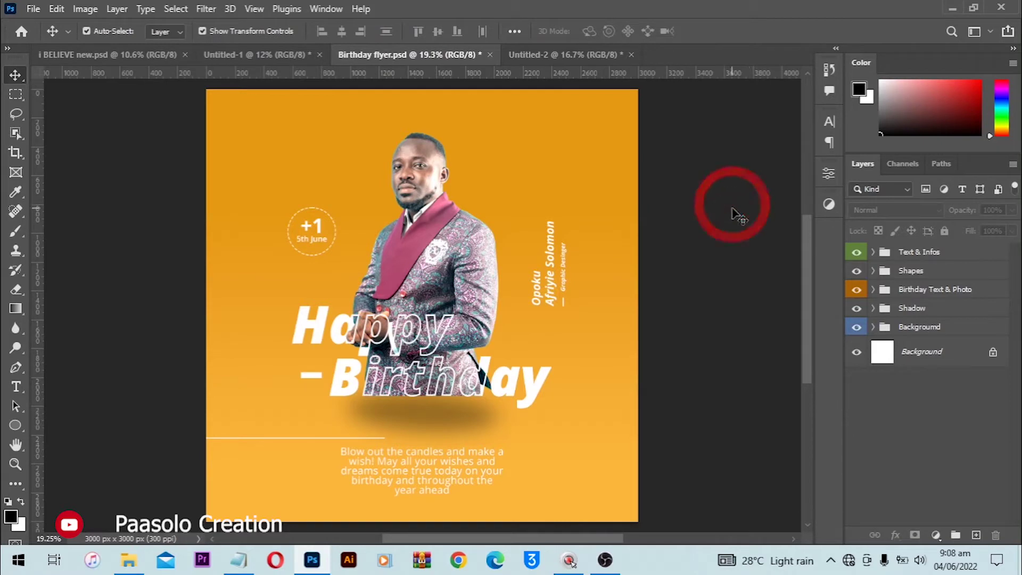
pyautogui.click(524, 53)
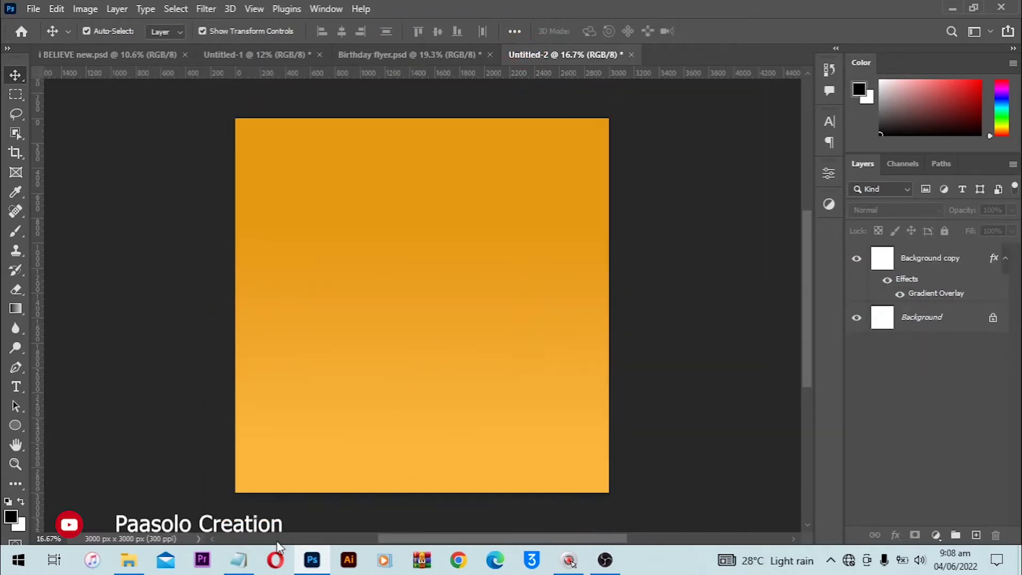
# Copy the word "Happy" from the birthday Notepad file and place it as horizontal text on the new document's gradient background.
pyautogui.click(238, 560)
pyautogui.doubleClick(544, 102)
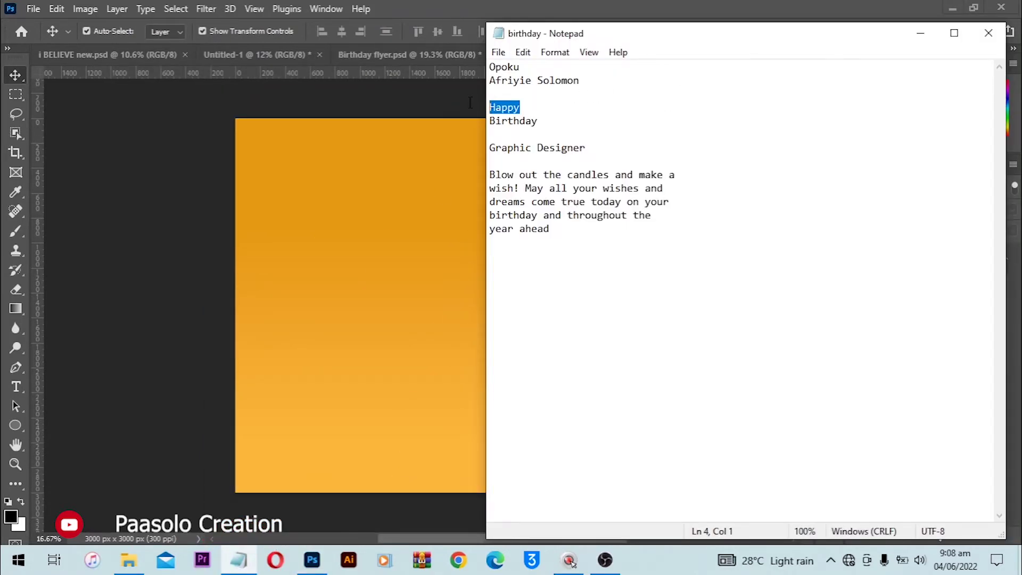
pyautogui.hotkey('ctrl', 'c')
pyautogui.click(367, 242)
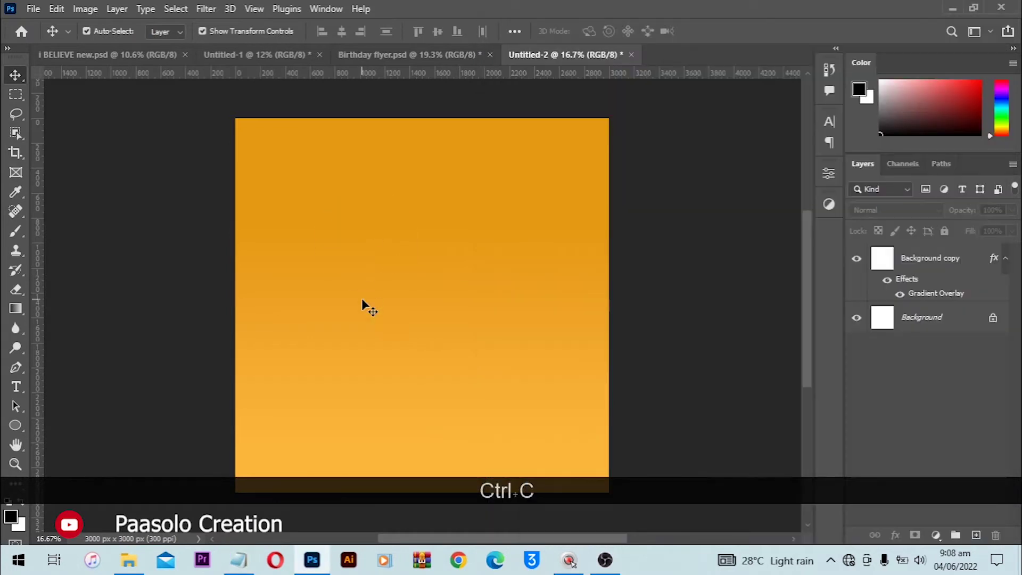
pyautogui.click(14, 388)
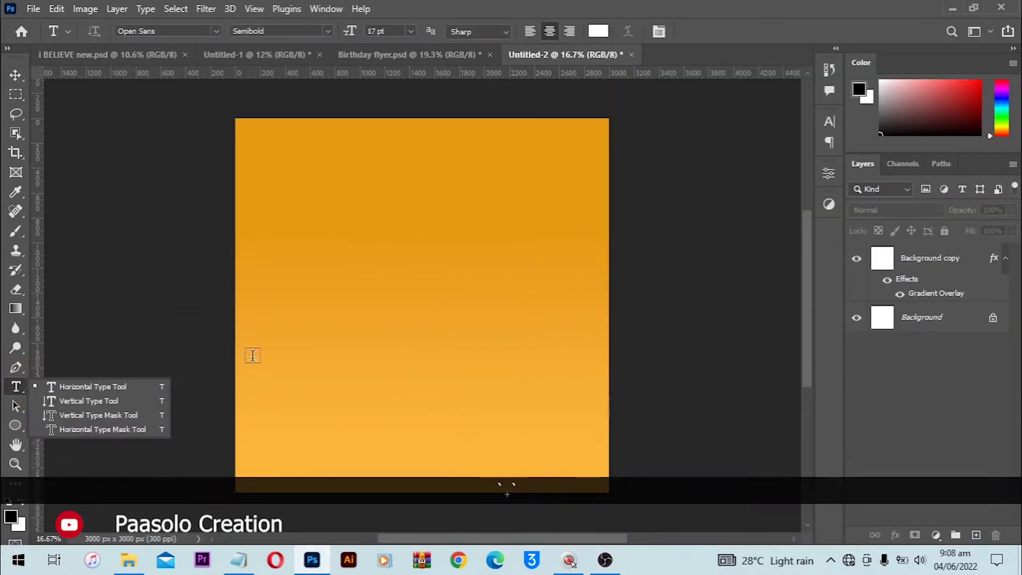
pyautogui.click(307, 356)
pyautogui.hotkey('ctrl', 'v')
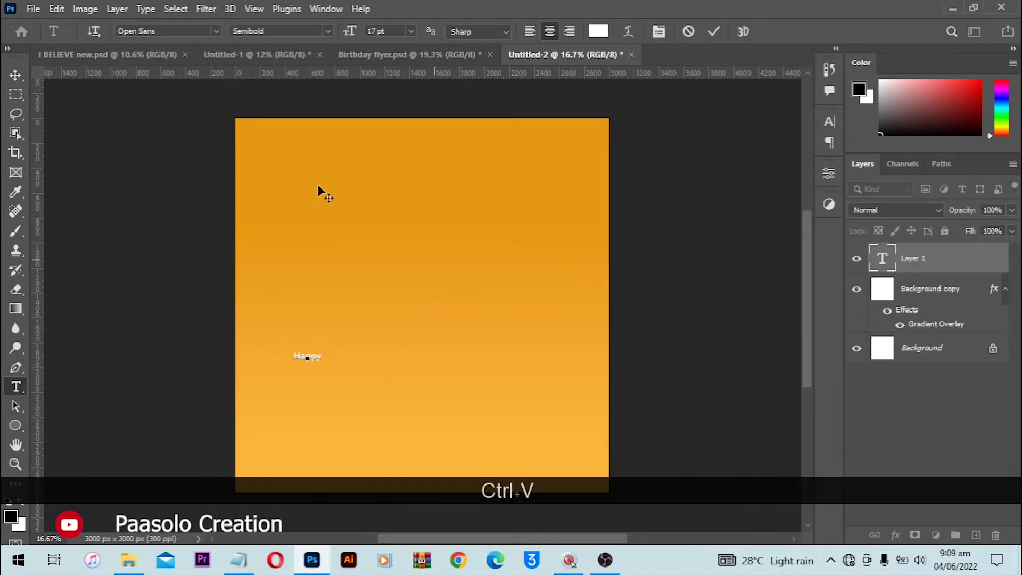
pyautogui.click(20, 74)
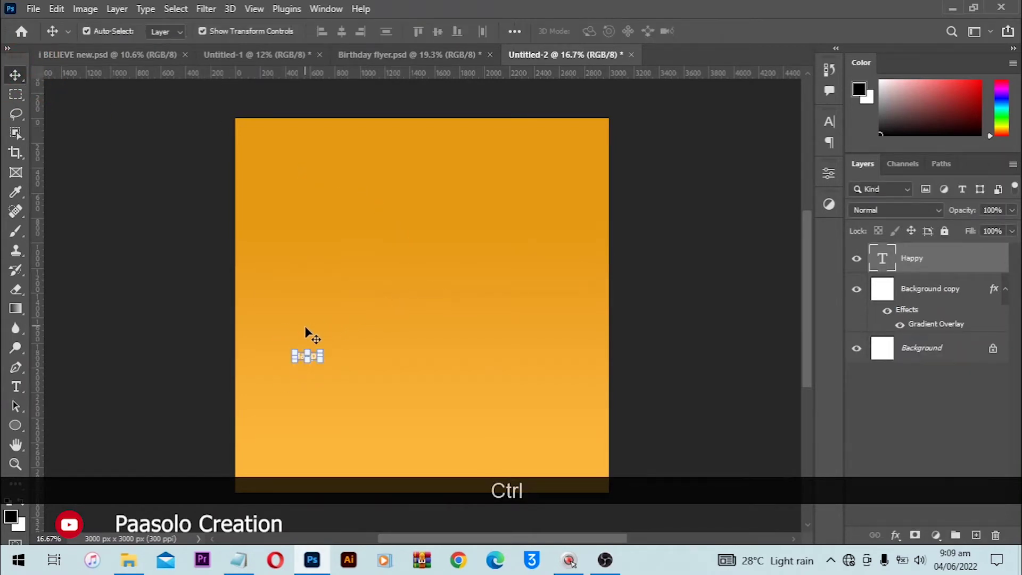
# Scale the "Happy" text up to about 97 pt around the middle of the canvas.
pyautogui.hotkey('ctrl', 't')
pyautogui.moveTo(324, 350); pyautogui.dragTo(441, 336)
pyautogui.press('Return')
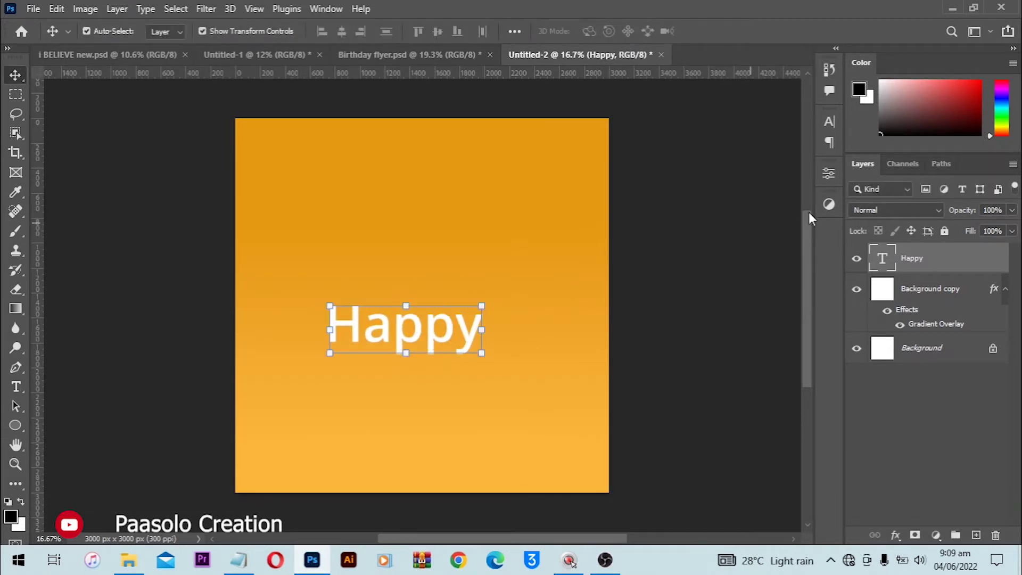
# Change the "Happy" text's Open Sans font style to Extrabold Italic.
pyautogui.click(830, 122)
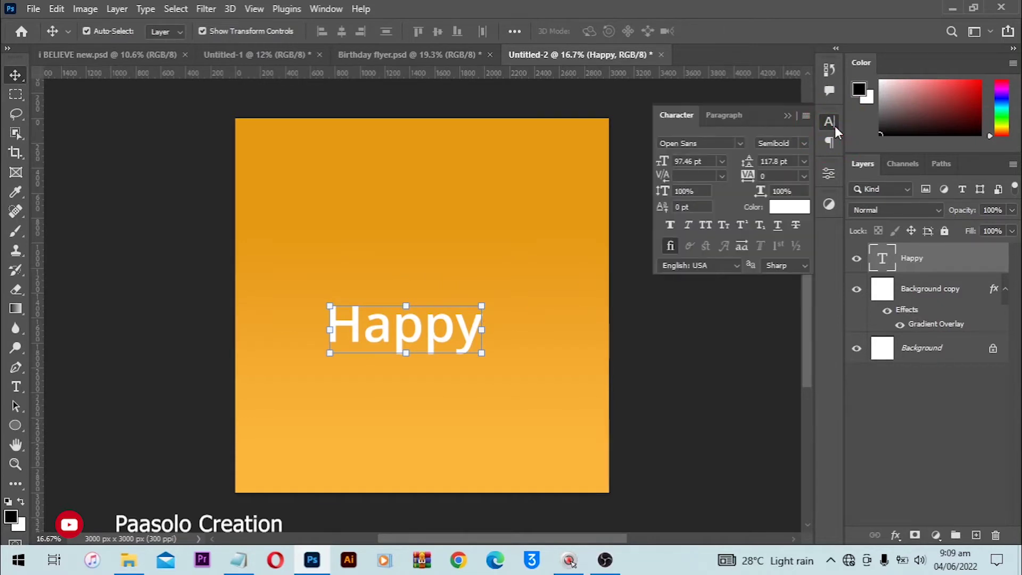
pyautogui.click(334, 8)
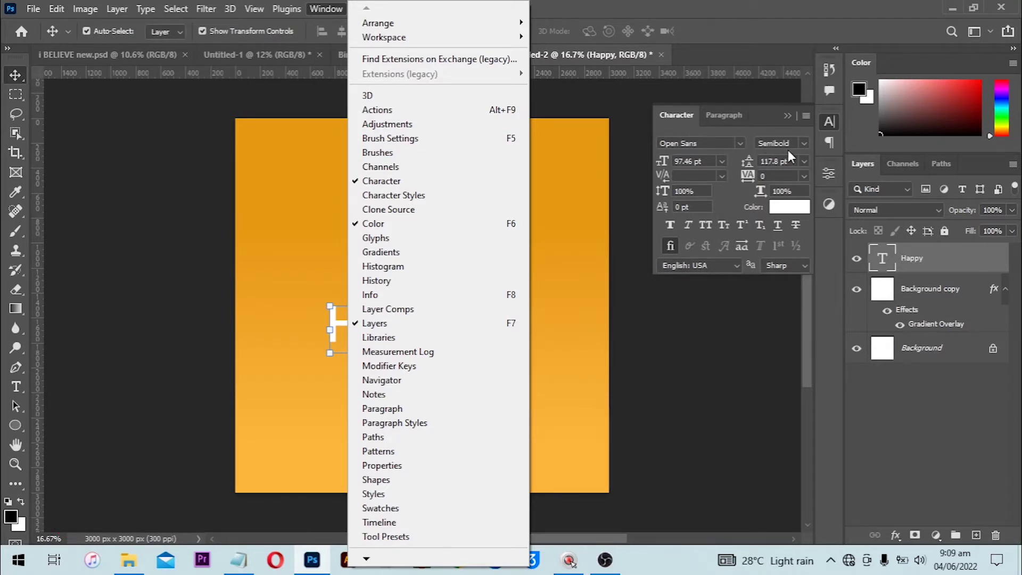
pyautogui.click(804, 143)
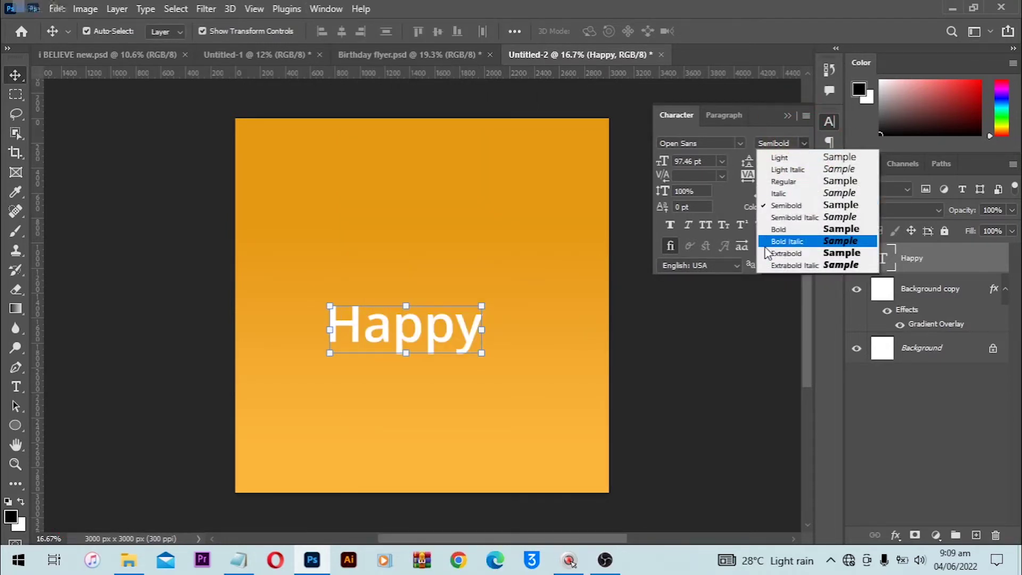
pyautogui.click(799, 265)
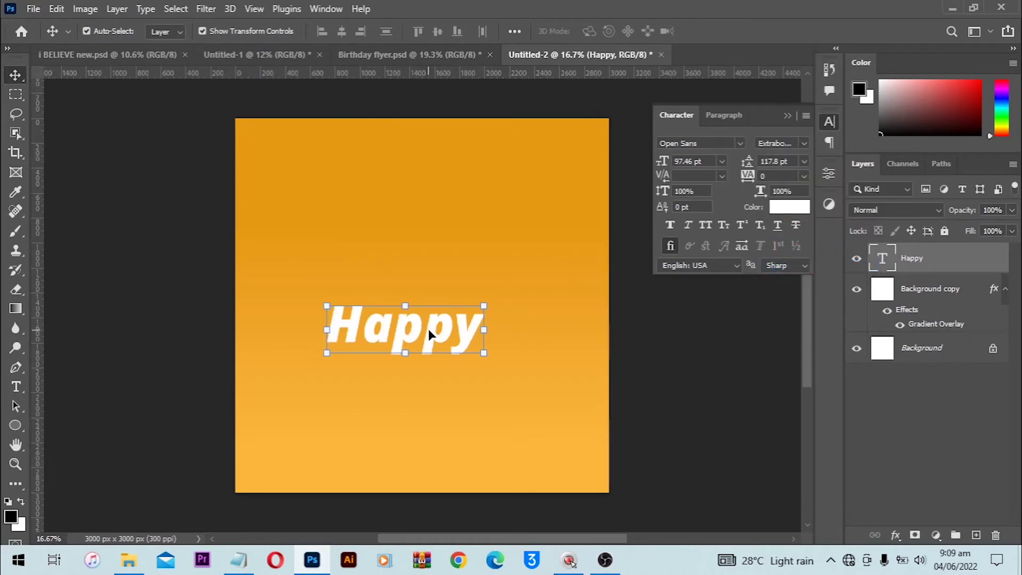
# Shift the "Happy" text slightly up and left, and place a duplicate just below it, offset to the right.
pyautogui.moveTo(428, 328); pyautogui.dragTo(426, 328)
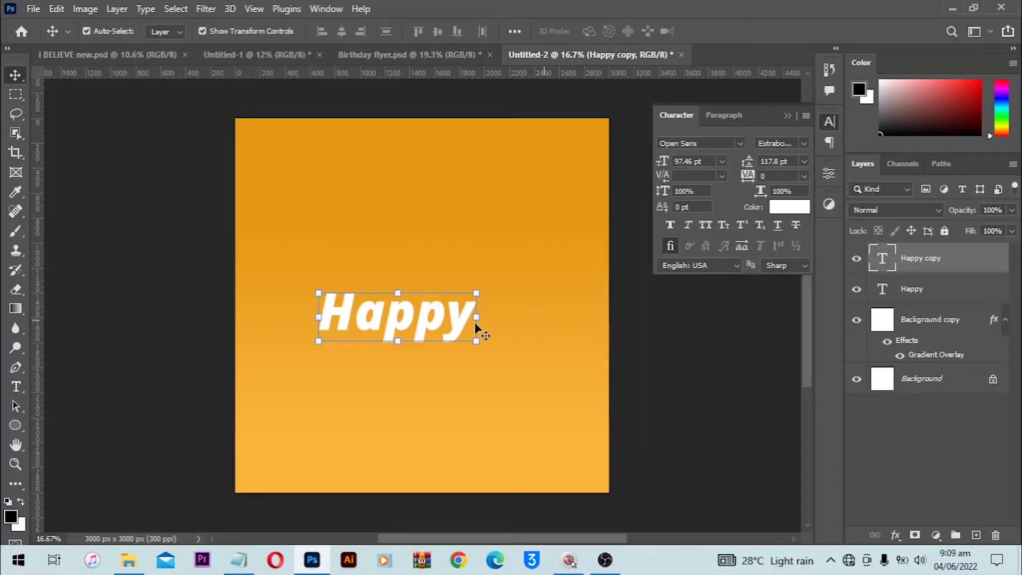
pyautogui.moveTo(423, 320); pyautogui.dragTo(447, 367)
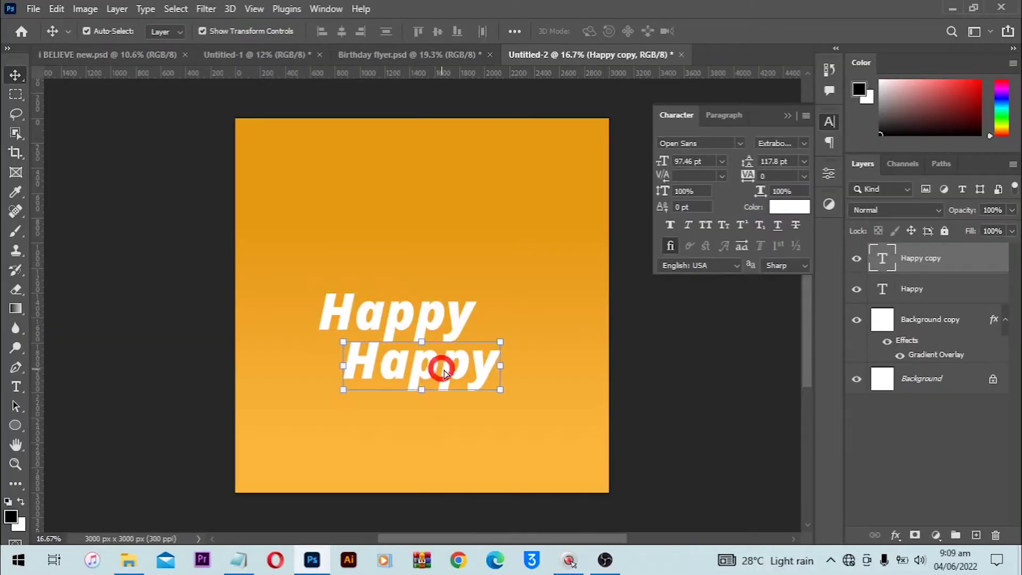
# Switch to the birthday Notepad file and copy the word "Birthday".
pyautogui.click(238, 560)
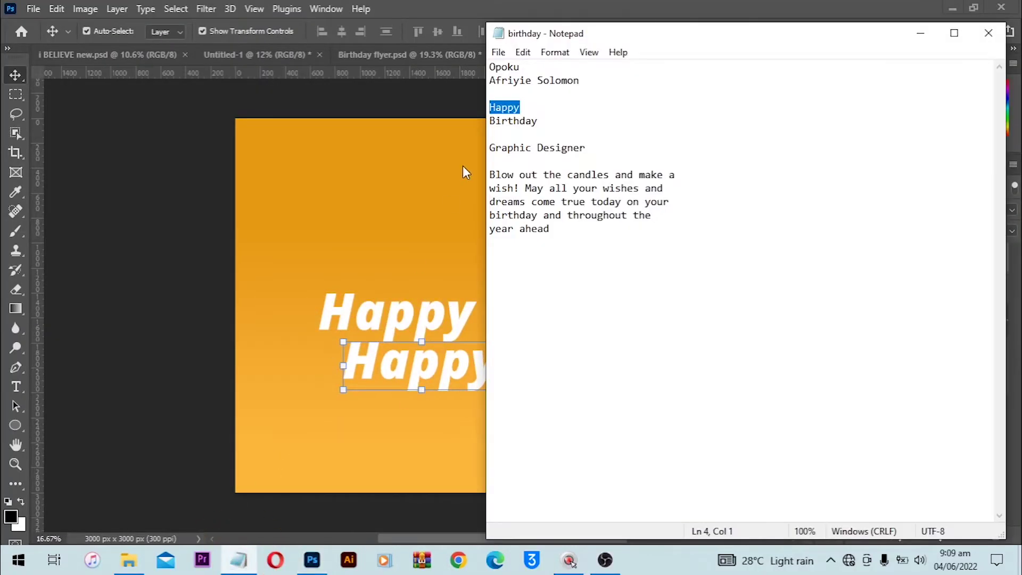
pyautogui.click(487, 129)
pyautogui.moveTo(551, 122); pyautogui.dragTo(482, 124)
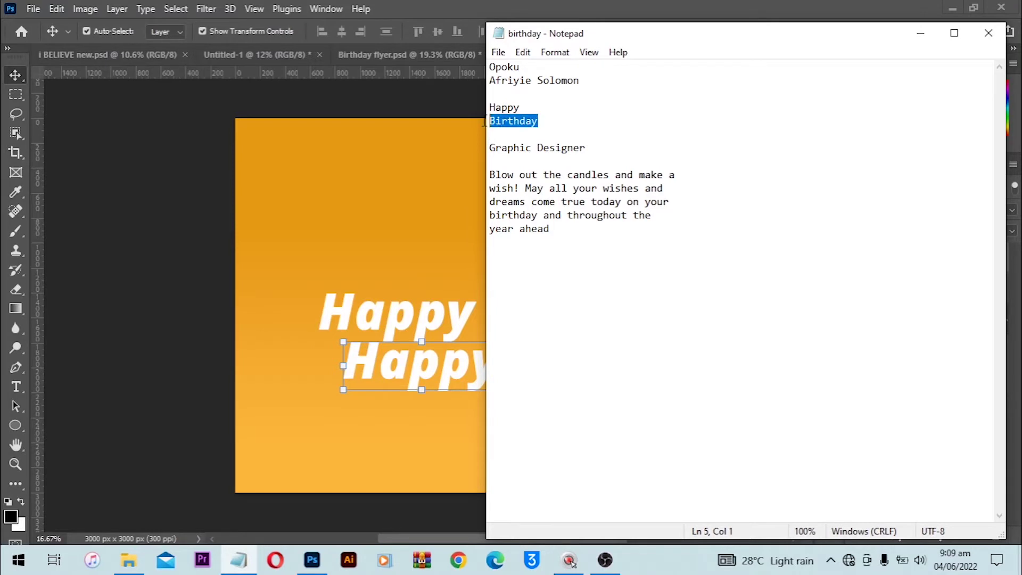
pyautogui.hotkey('ctrl', 'c')
# Back in Photoshop, replace the wording of the lower "Happy" duplicate with the copied word "Birthday".
pyautogui.click(381, 364)
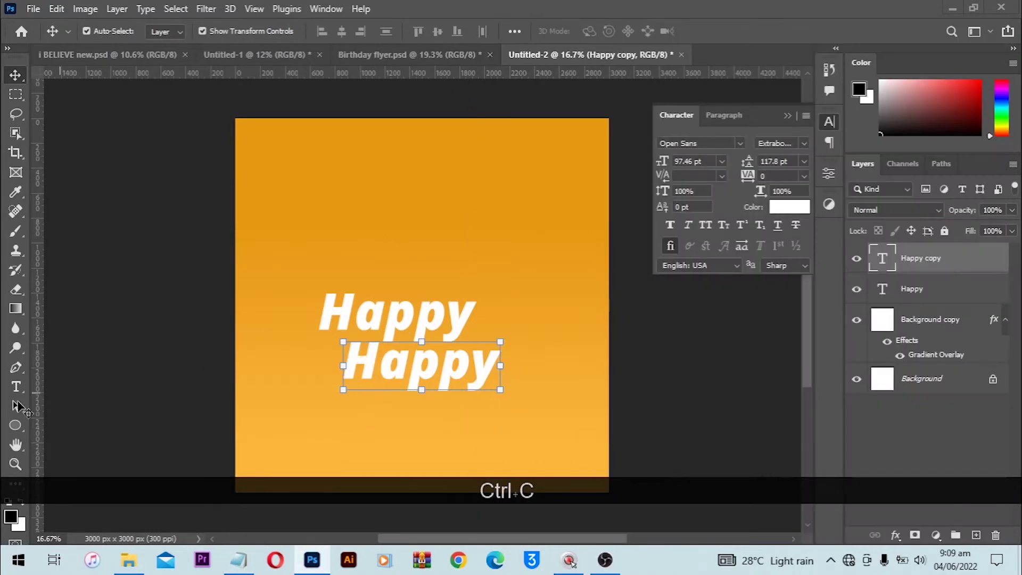
pyautogui.click(16, 387)
pyautogui.click(471, 365)
pyautogui.hotkey('ctrl', 'a')
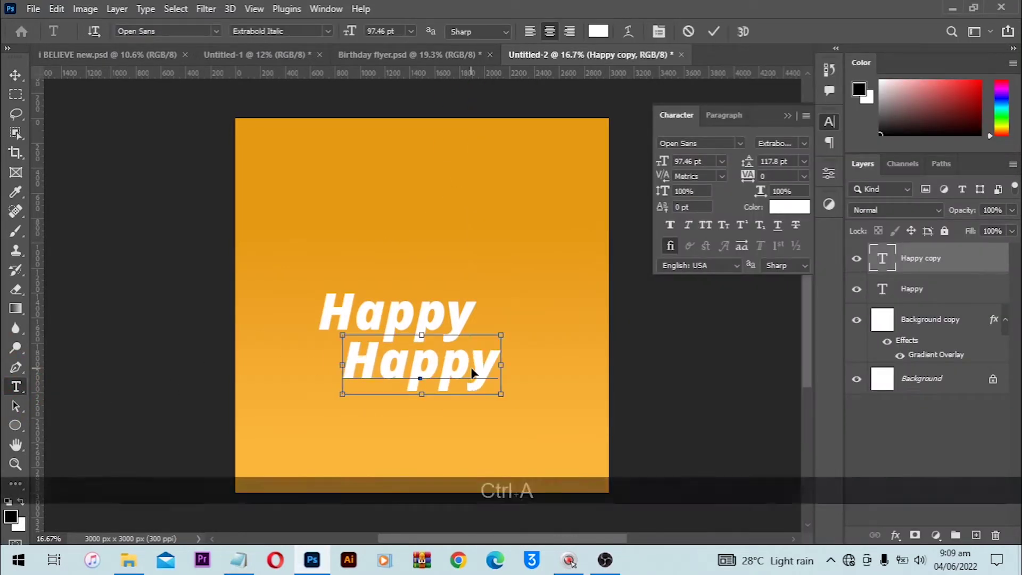
pyautogui.hotkey('ctrl', 'v')
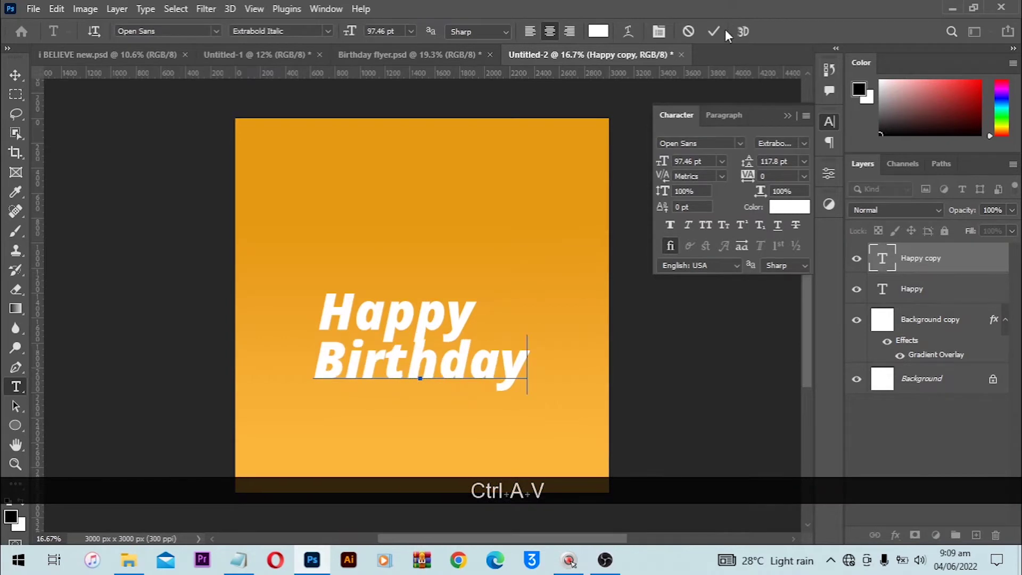
pyautogui.click(714, 32)
pyautogui.click(10, 76)
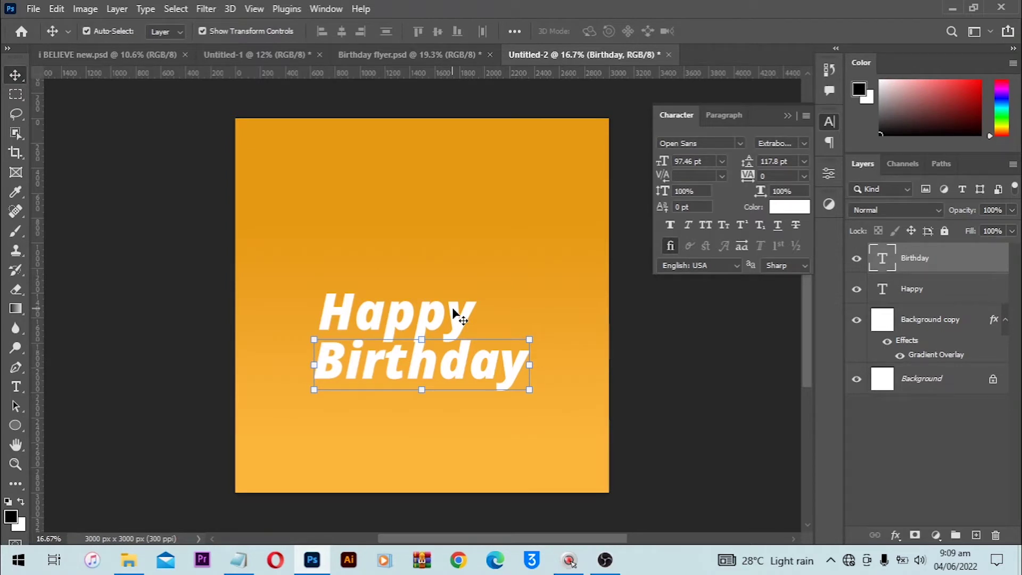
# Shift the "Happy" text slightly so its left edge lines up with the "Birthday" text.
pyautogui.click(664, 359)
pyautogui.click(422, 324)
pyautogui.moveTo(420, 321); pyautogui.dragTo(420, 321)
# Scale the "Happy" and "Birthday" texts down together to about 93 pt and stagger them, with "Happy" further left.
pyautogui.keyDown('shift'); pyautogui.click(501, 375); pyautogui.keyUp('shift')
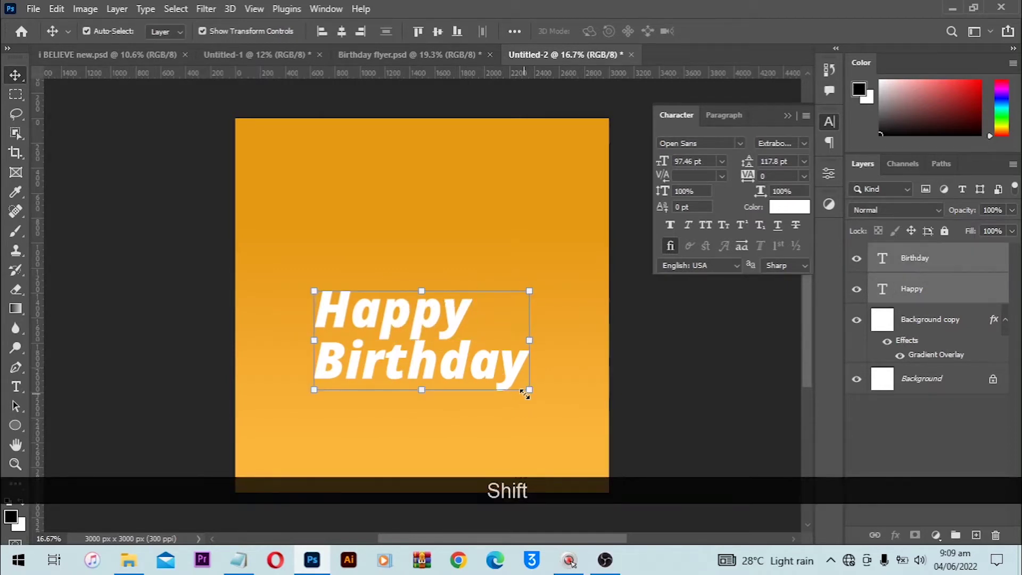
pyautogui.moveTo(529, 389)
pyautogui.mouseDown()
pyautogui.moveTo(517, 377)
pyautogui.moveTo(530, 369)
pyautogui.mouseUp()
pyautogui.press('Return')
pyautogui.moveTo(353, 312); pyautogui.dragTo(338, 313)
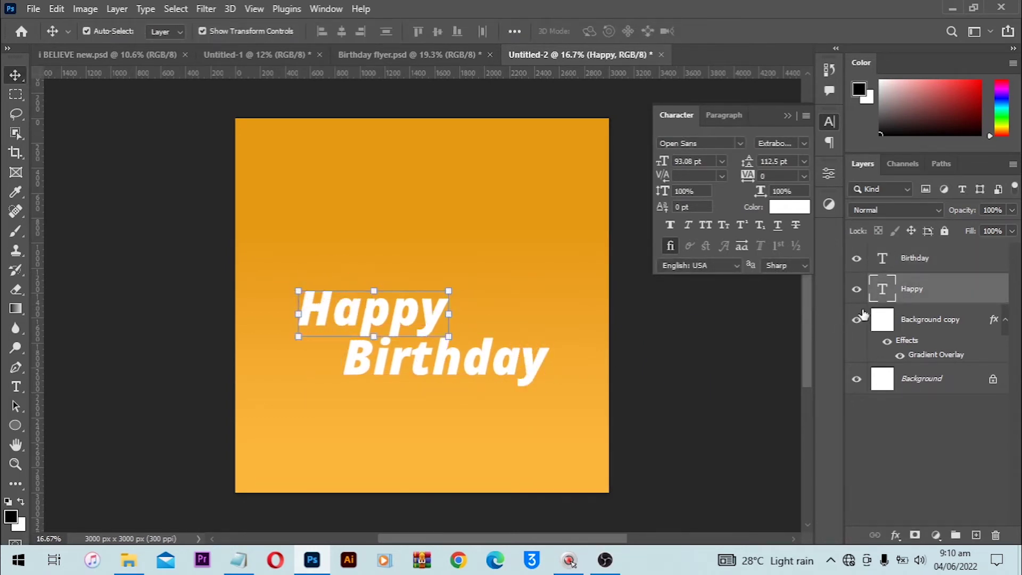
# Place the Layer 5 image from the Birthday folder above the "Birthday" layer and shift it slightly up and right.
pyautogui.click(929, 260)
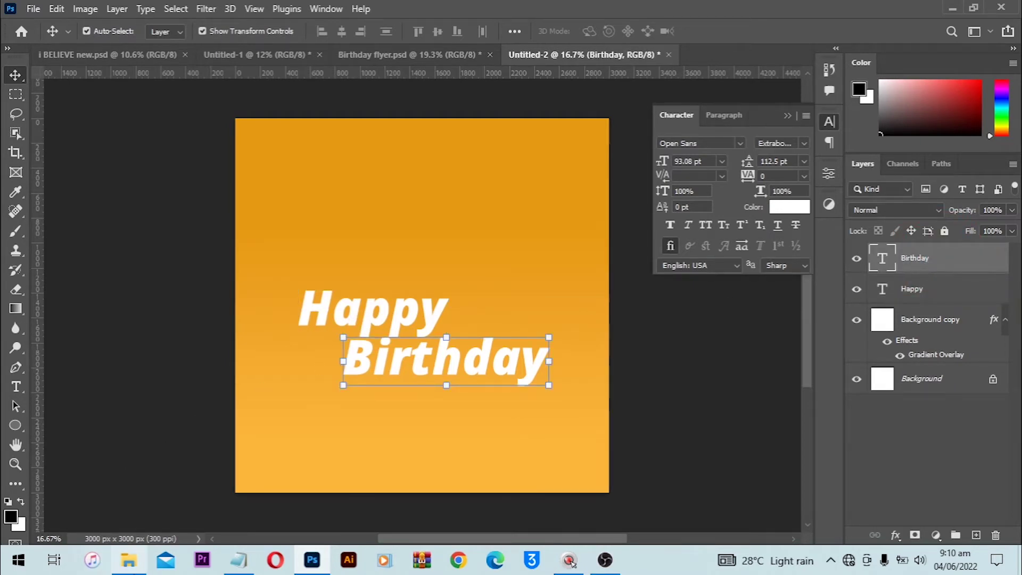
pyautogui.click(129, 559)
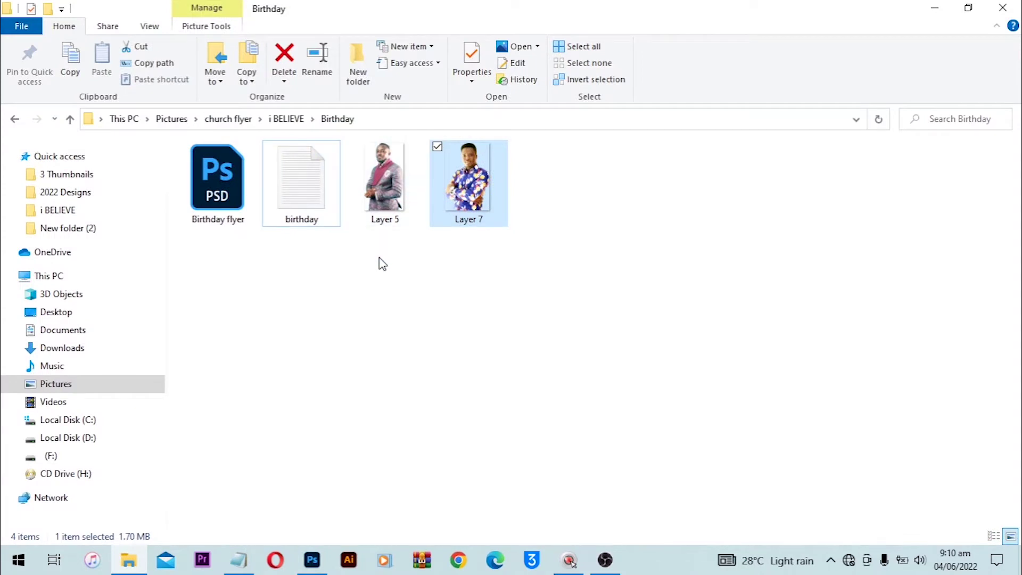
pyautogui.press('Left')
pyautogui.click(312, 559)
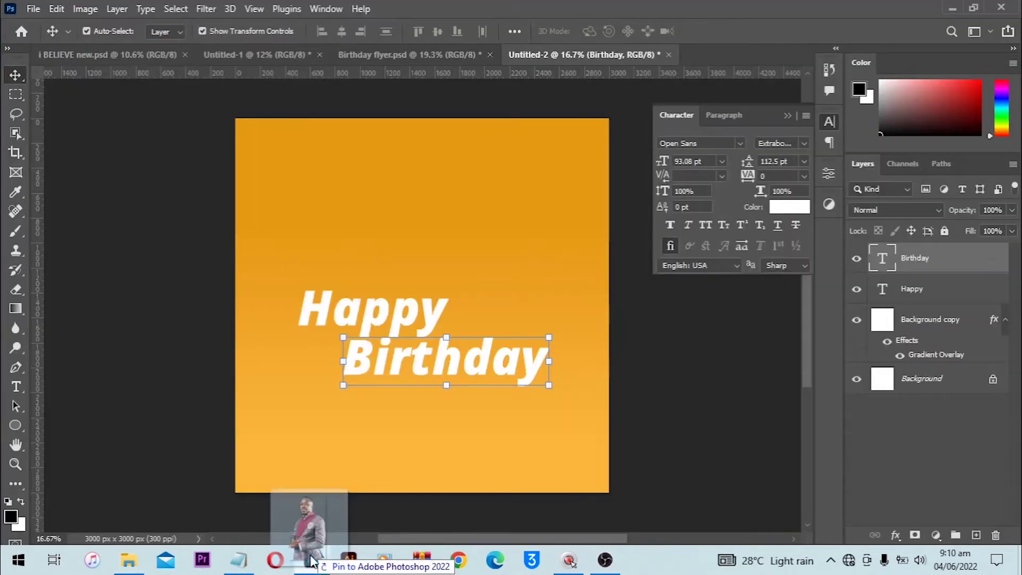
pyautogui.click(356, 349)
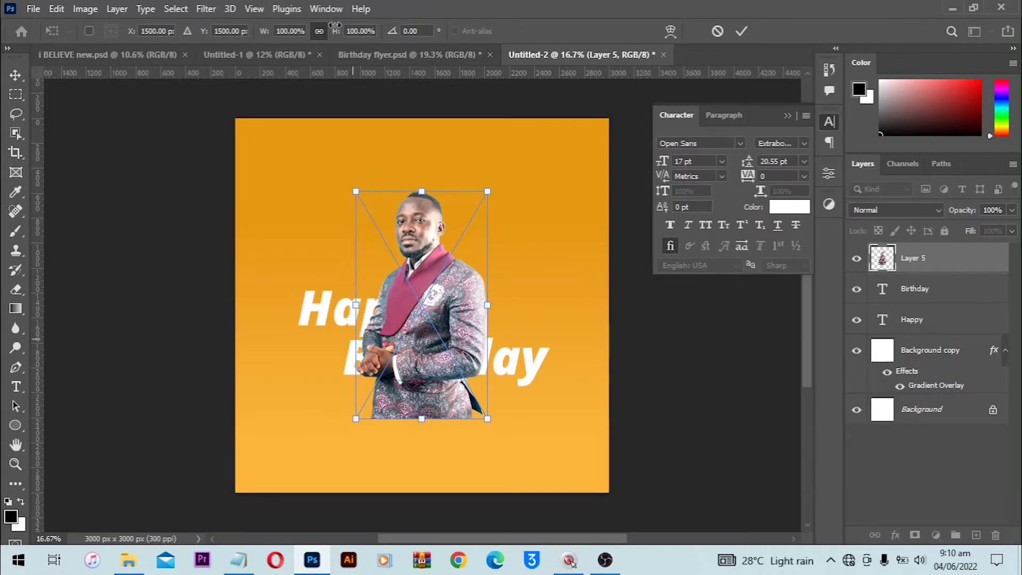
pyautogui.press('Return')
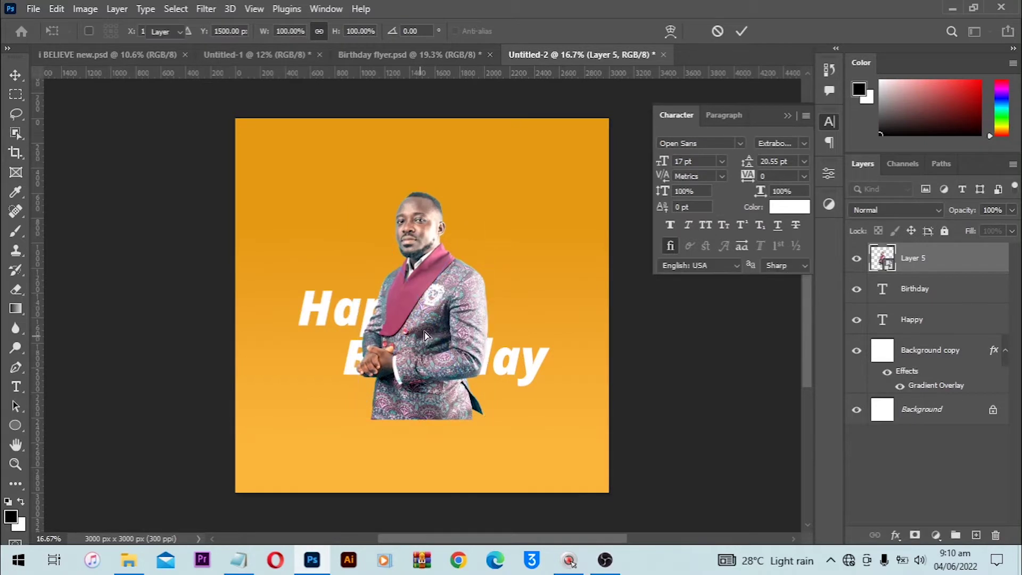
pyautogui.moveTo(424, 331); pyautogui.dragTo(424, 325)
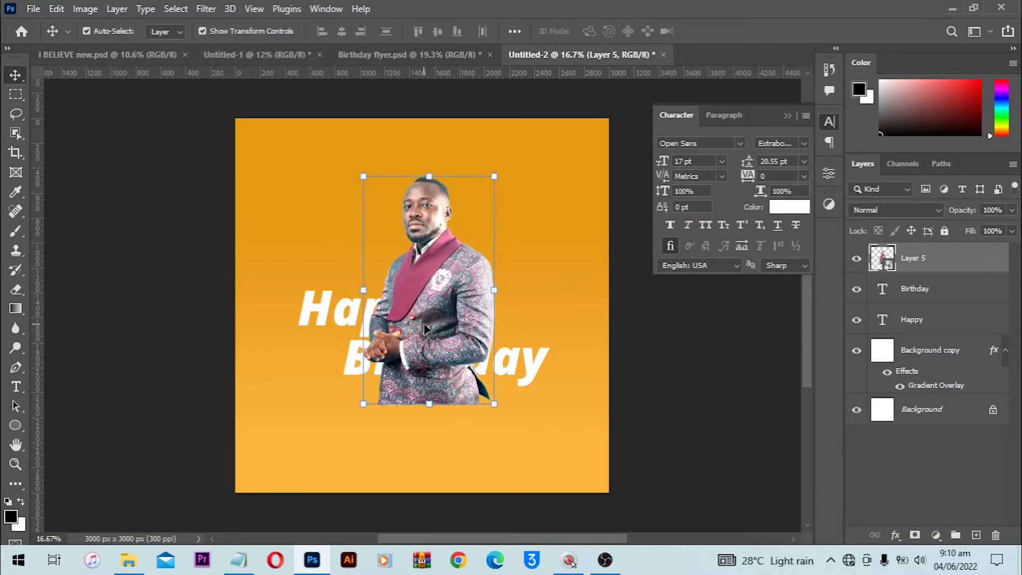
# Duplicate the "Birthday" and "Happy" text layers in place and put the copies above the Layer 5 image.
pyautogui.click(939, 322)
pyautogui.keyDown('shift'); pyautogui.click(953, 292); pyautogui.keyUp('shift')
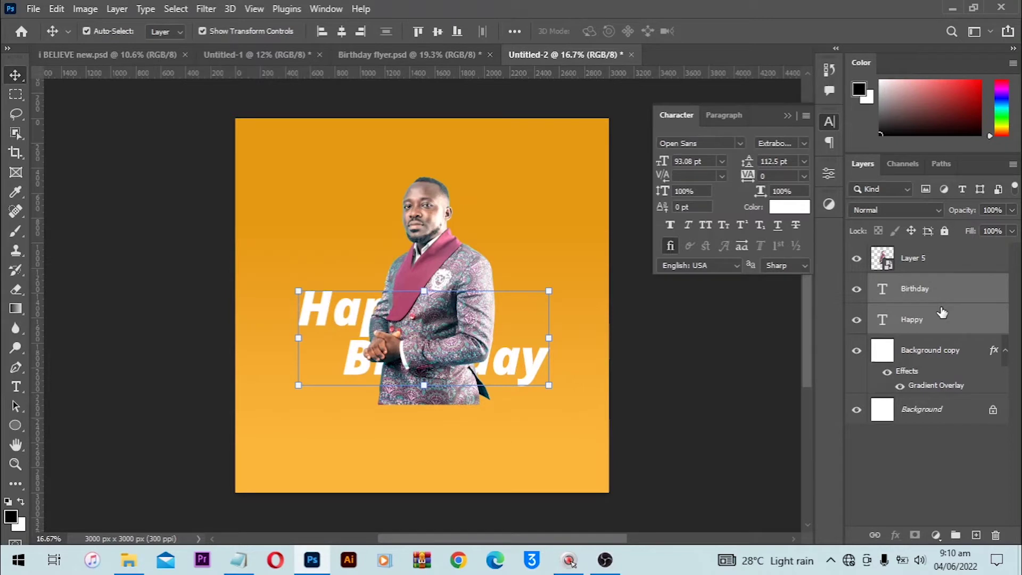
pyautogui.press('alt')
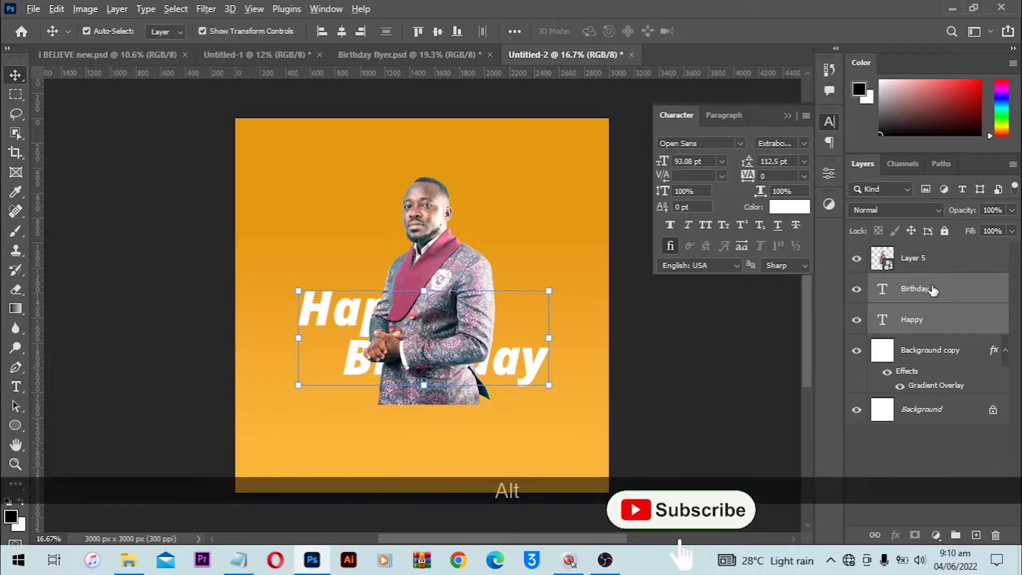
pyautogui.moveTo(933, 289); pyautogui.dragTo(935, 258)
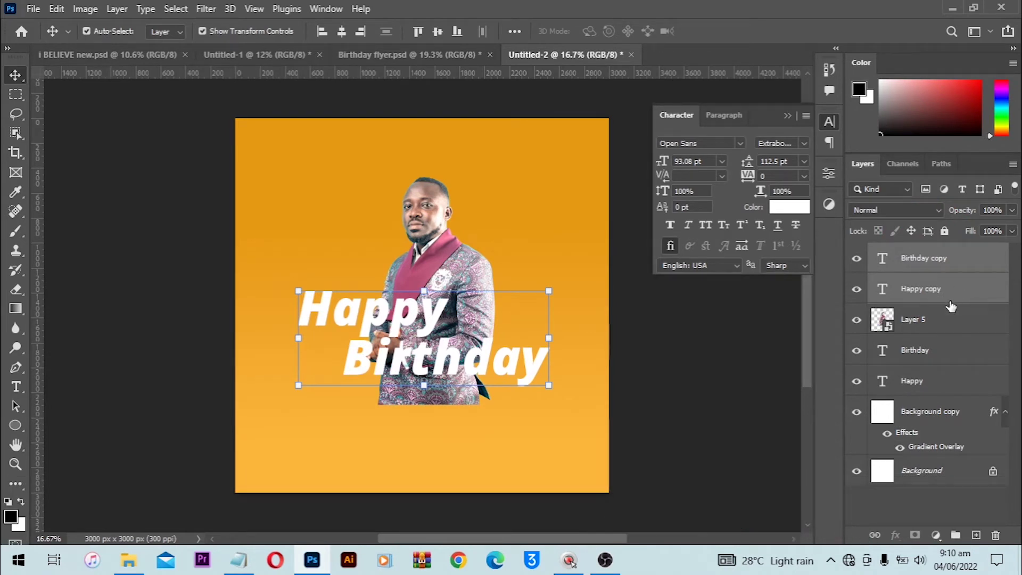
# Link the "Happy copy" layer with the original "Happy" layer.
pyautogui.click(975, 289)
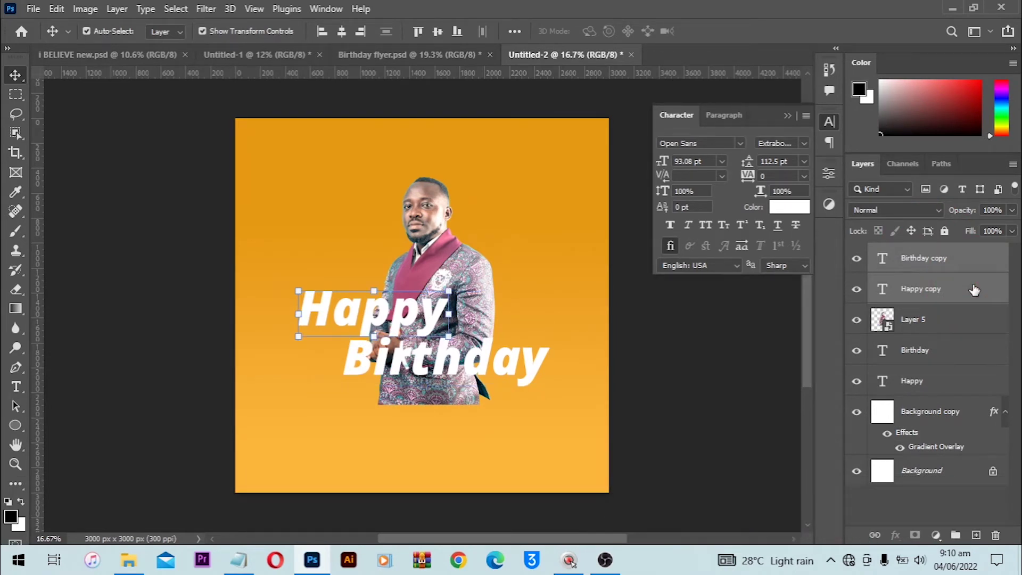
pyautogui.press('ctrl')
pyautogui.keyDown('ctrl'); pyautogui.click(950, 384); pyautogui.keyUp('ctrl')
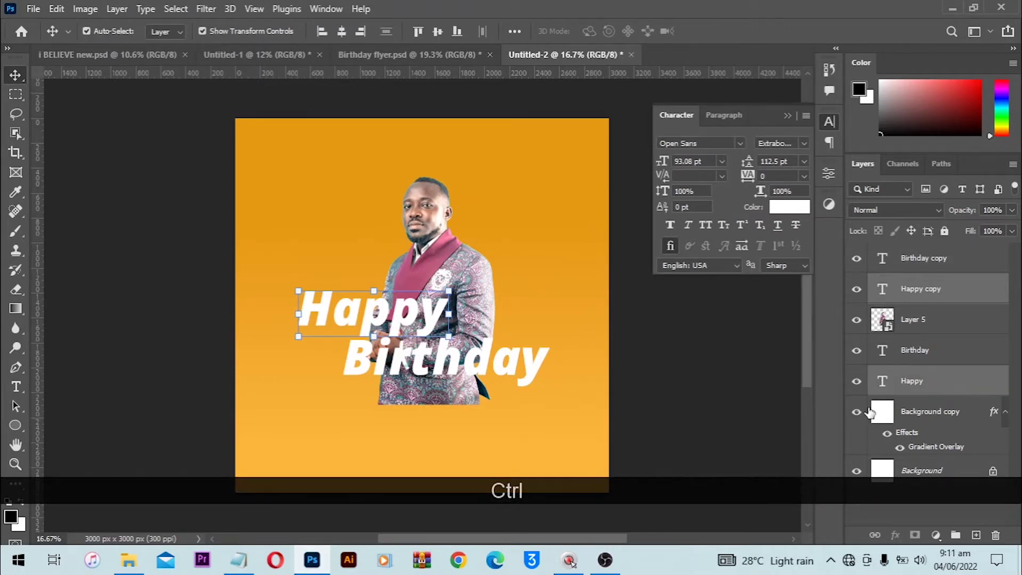
pyautogui.click(876, 535)
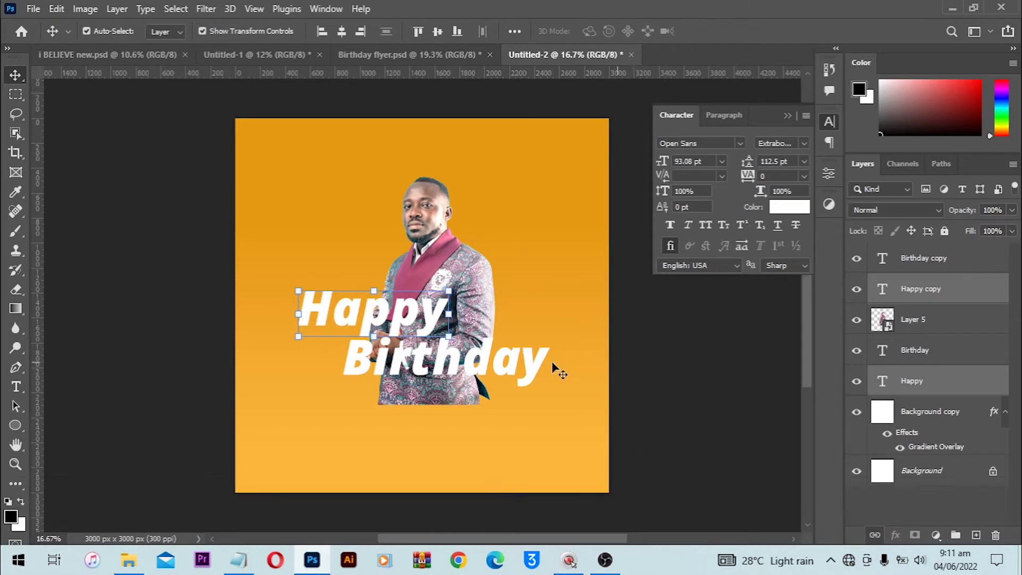
# Test the link by moving both "Happy" texts up over the man's head, and undo the move.
pyautogui.moveTo(365, 257); pyautogui.dragTo(383, 183)
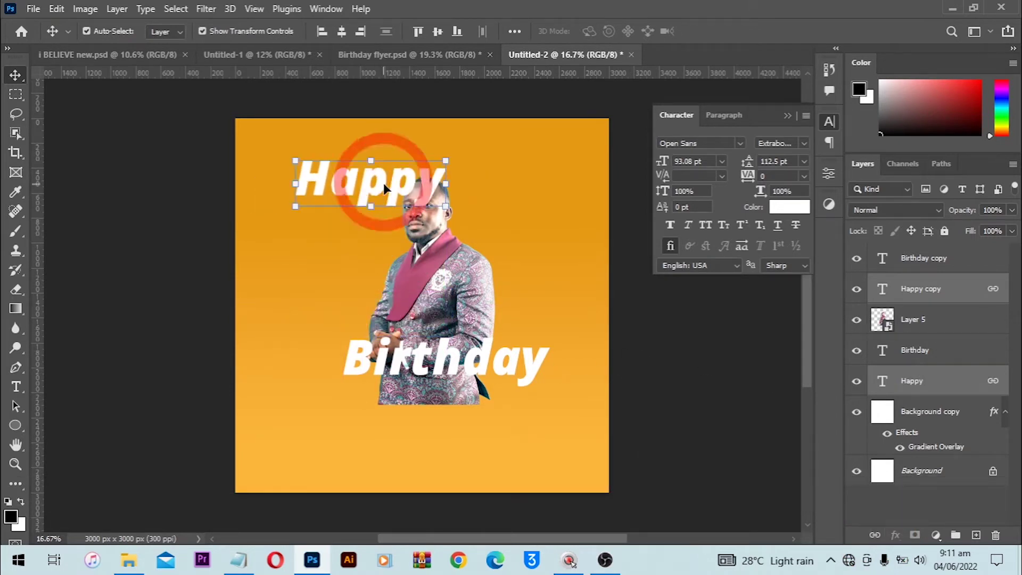
pyautogui.press('ctrl')
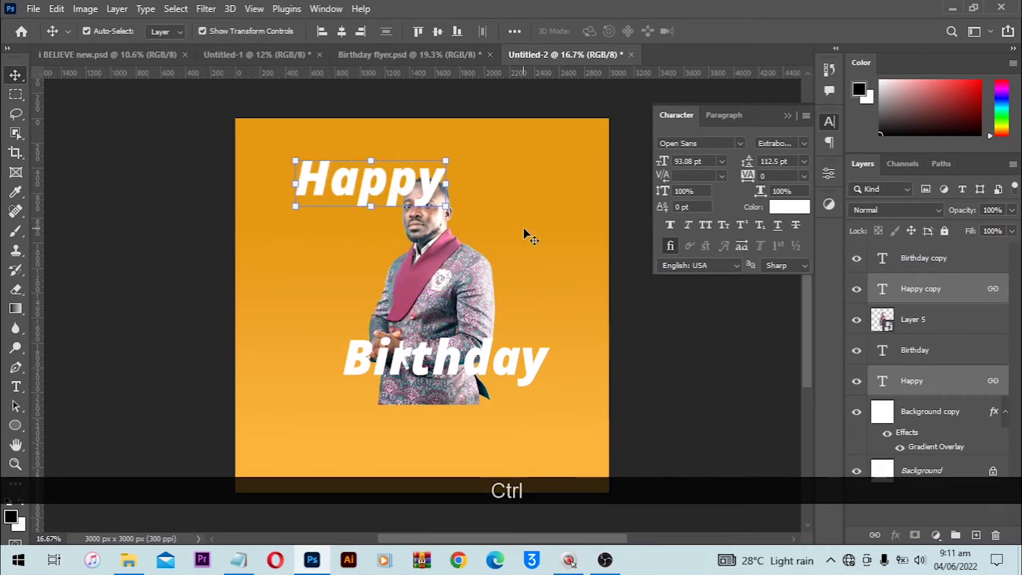
pyautogui.hotkey('ctrl', 'z')
# Link the "Birthday copy" layer with the original "Birthday" layer.
pyautogui.click(955, 261)
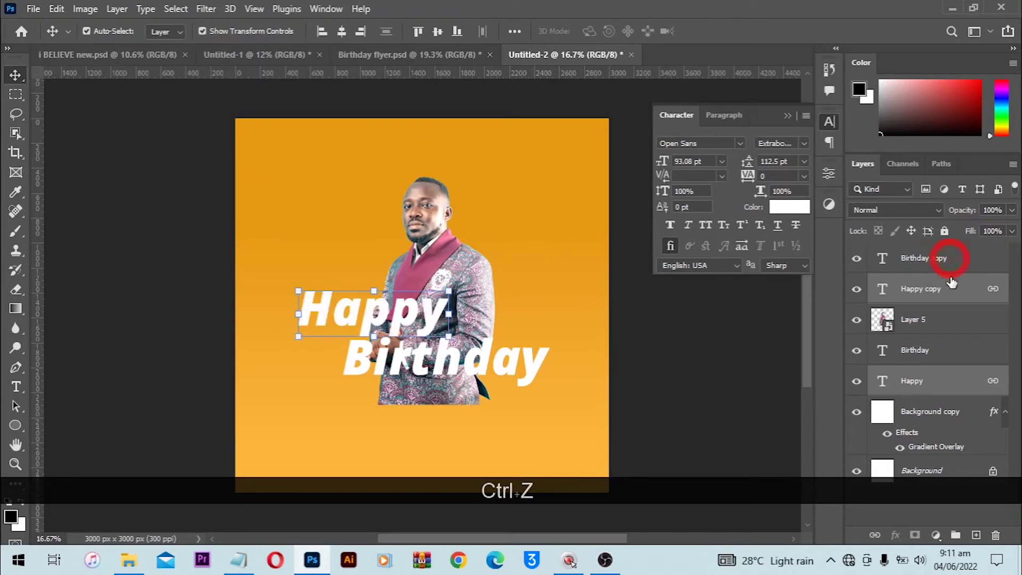
pyautogui.keyDown('shift'); pyautogui.click(953, 356); pyautogui.keyUp('shift')
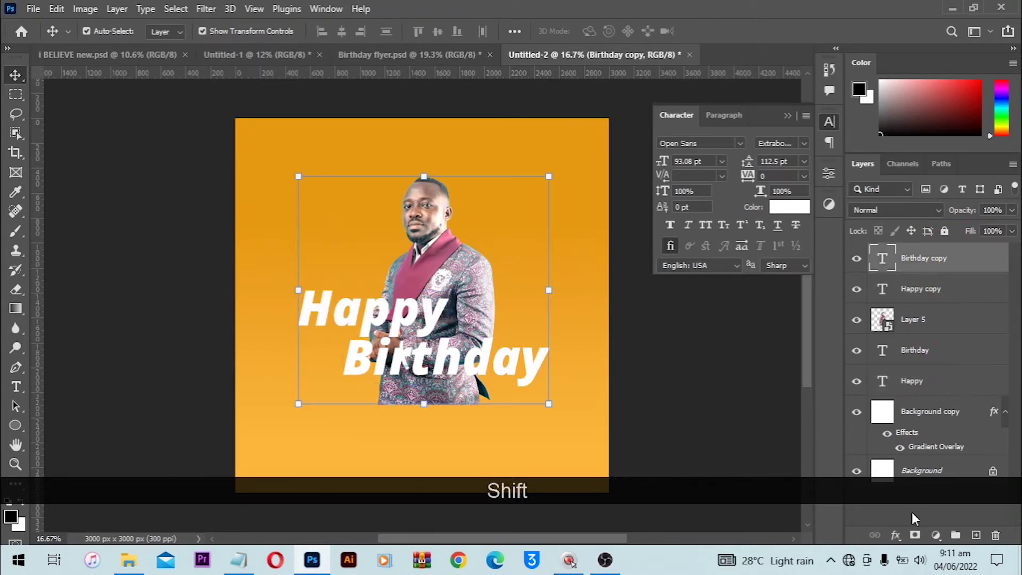
pyautogui.click(941, 358)
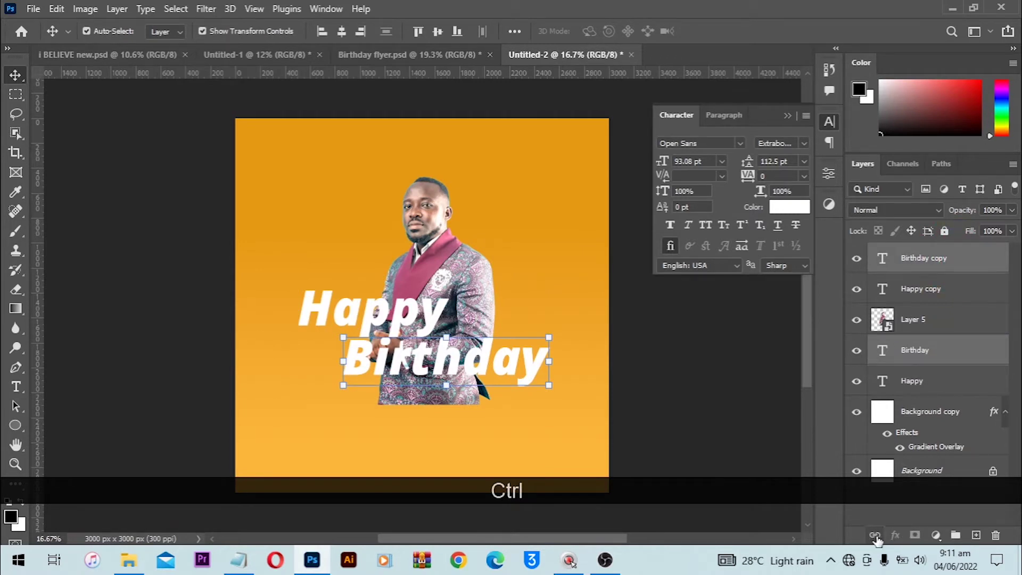
# Test the link by moving both "Birthday" texts up over the man's head, and undo the move.
pyautogui.moveTo(508, 371); pyautogui.dragTo(529, 209)
pyautogui.press('ctrl')
pyautogui.hotkey('ctrl', 'z')
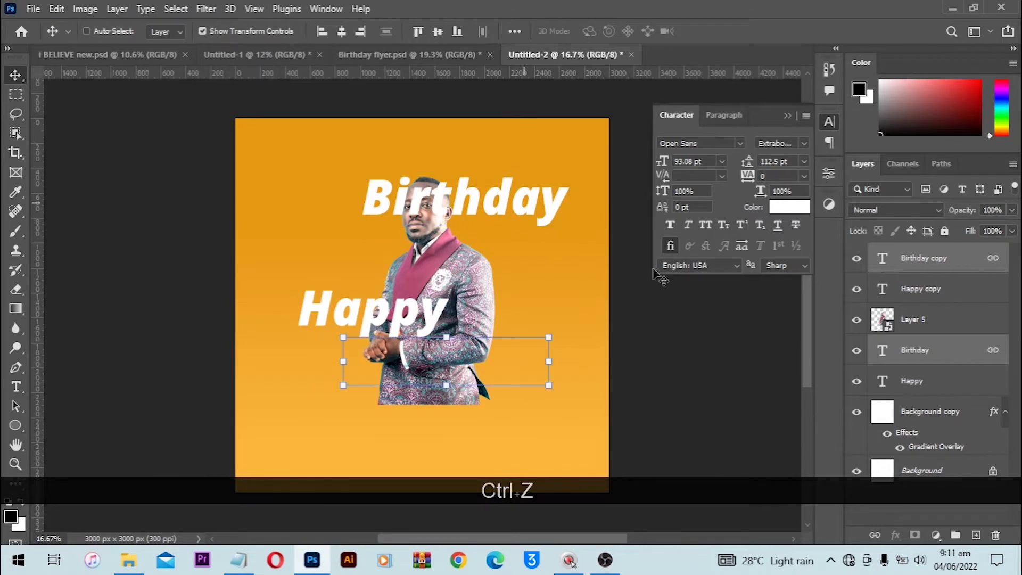
# Set the fill opacity of the "Happy copy" layer to 0% in its blending options.
pyautogui.click(921, 292)
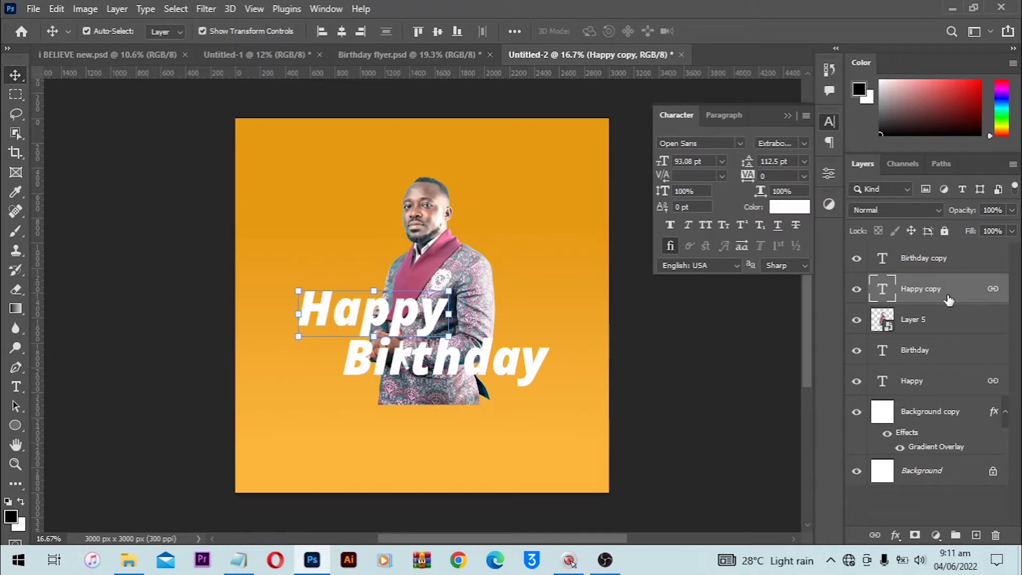
pyautogui.click(896, 535)
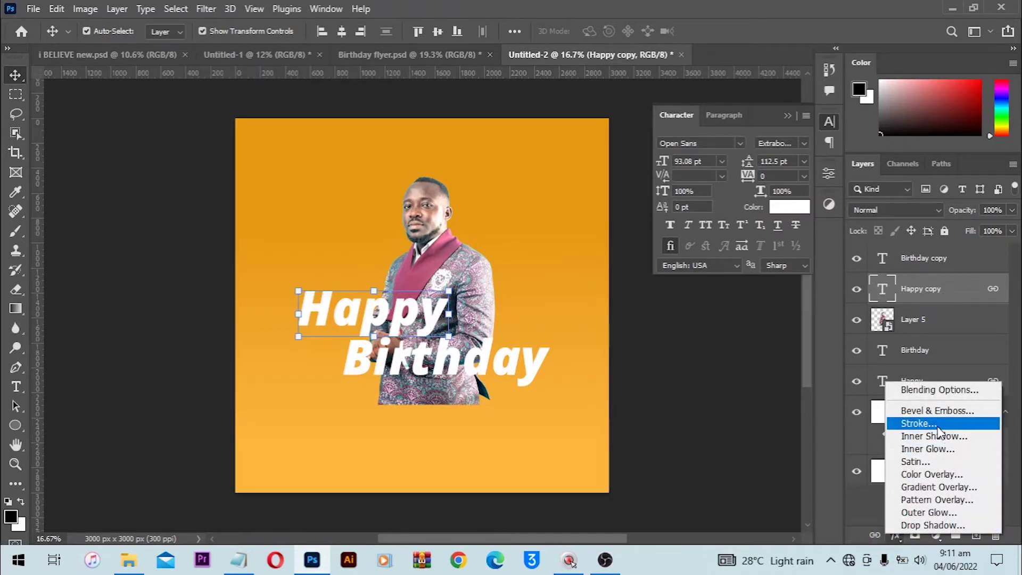
pyautogui.click(938, 392)
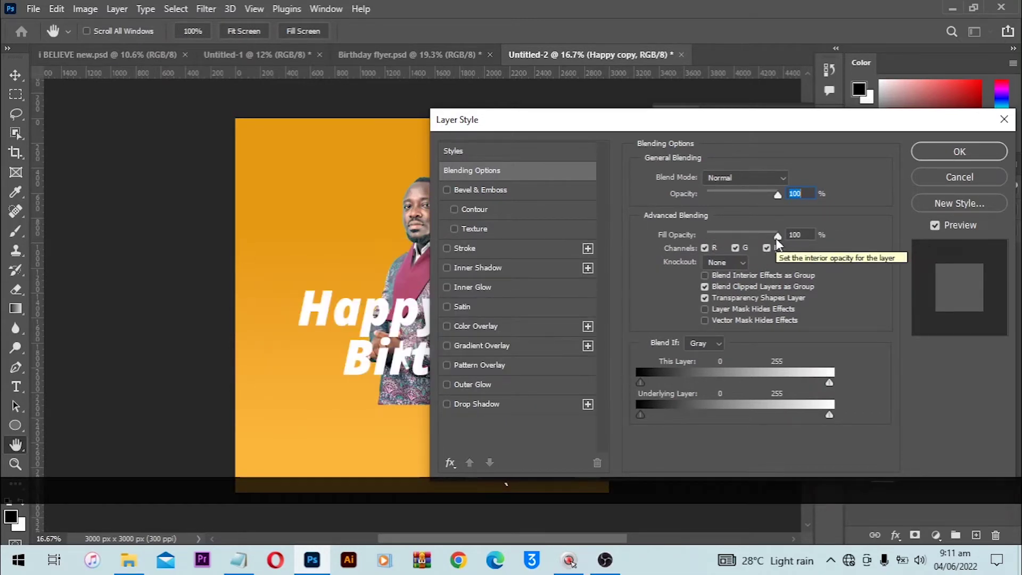
pyautogui.moveTo(778, 236); pyautogui.dragTo(660, 247)
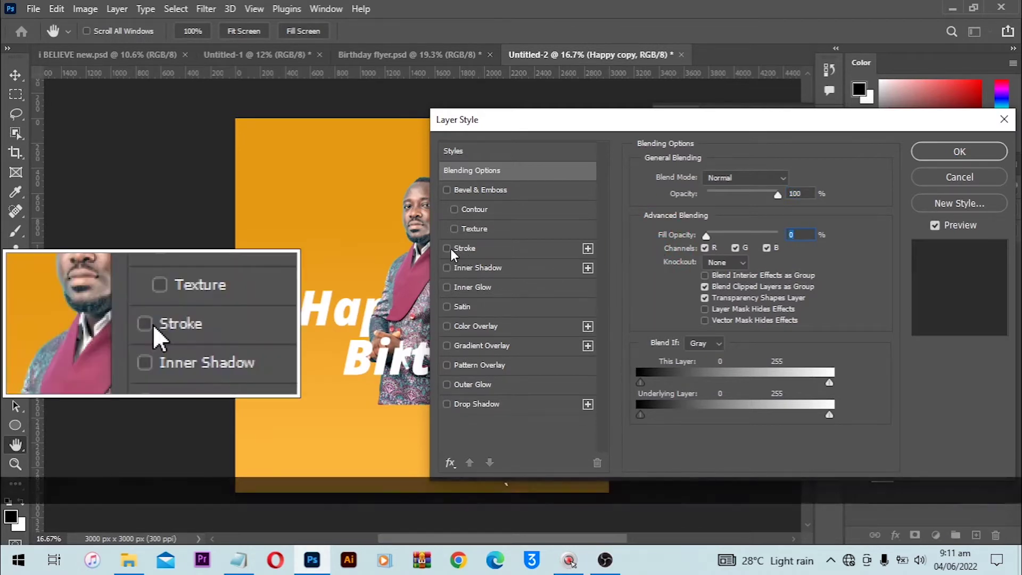
# Add a 10 px inside stroke in white (ffffff) to the "Happy copy" layer.
pyautogui.click(450, 249)
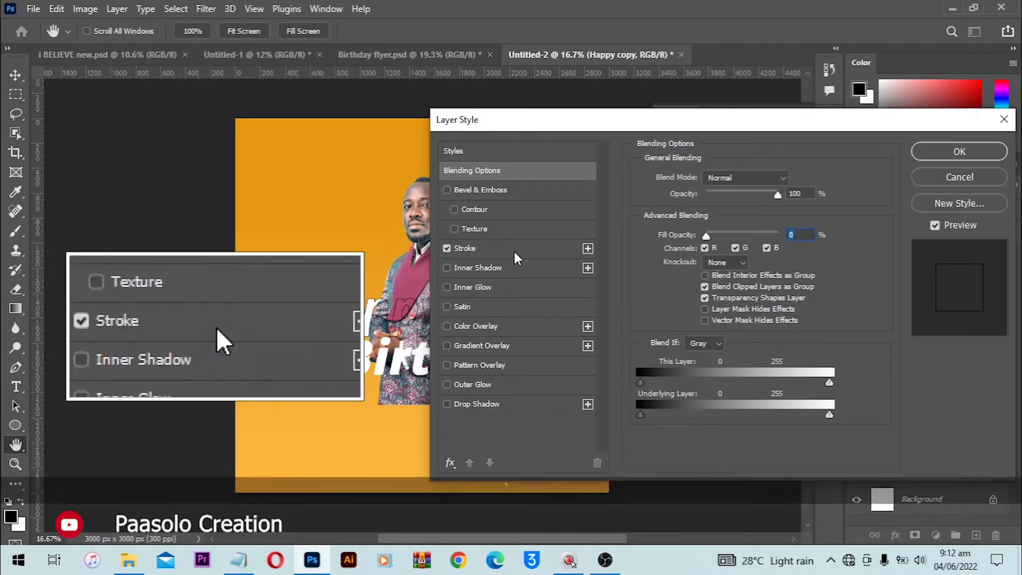
pyautogui.click(517, 246)
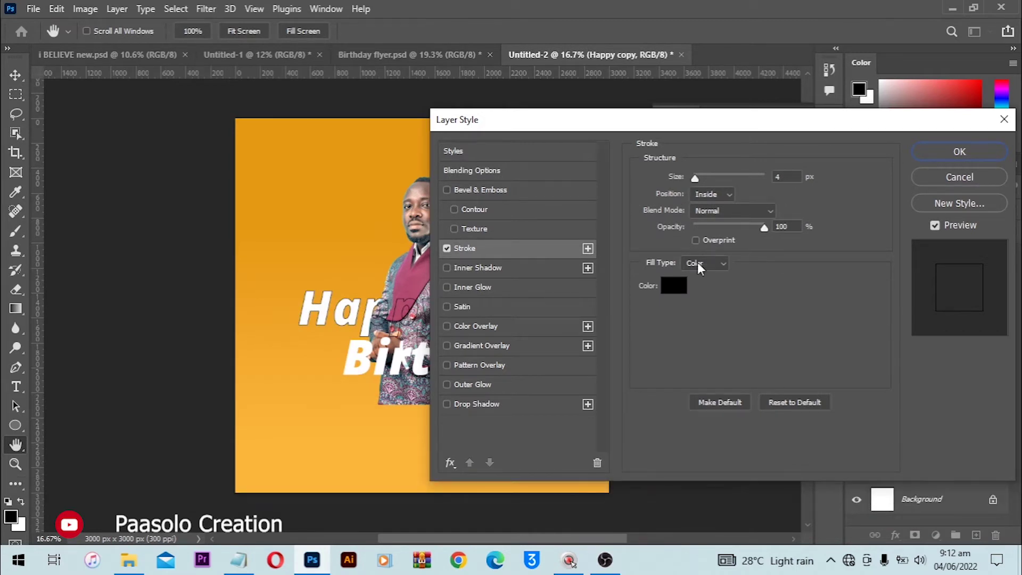
pyautogui.click(674, 285)
pyautogui.write('ffffff')
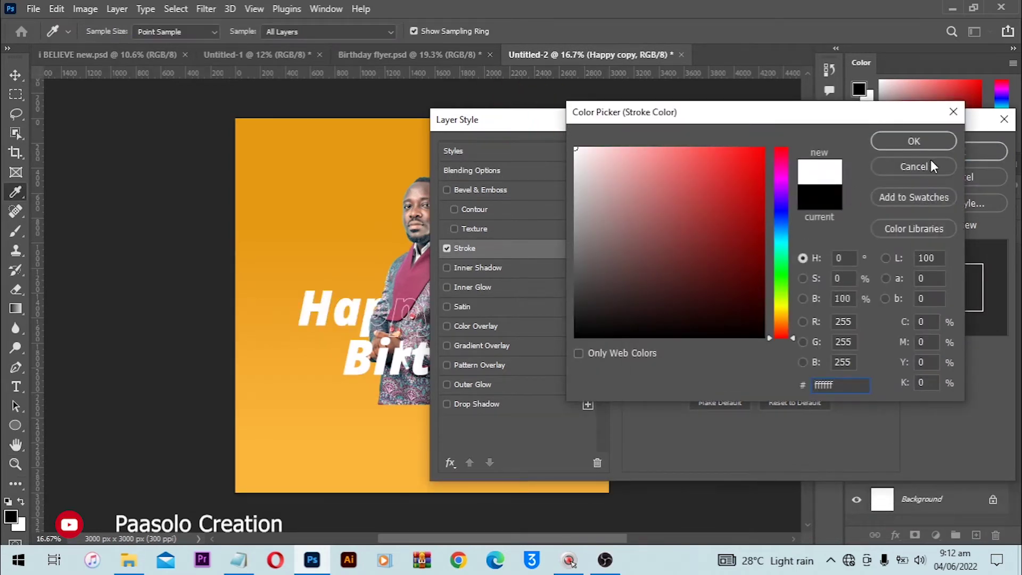
pyautogui.click(914, 141)
pyautogui.moveTo(786, 177); pyautogui.dragTo(751, 189)
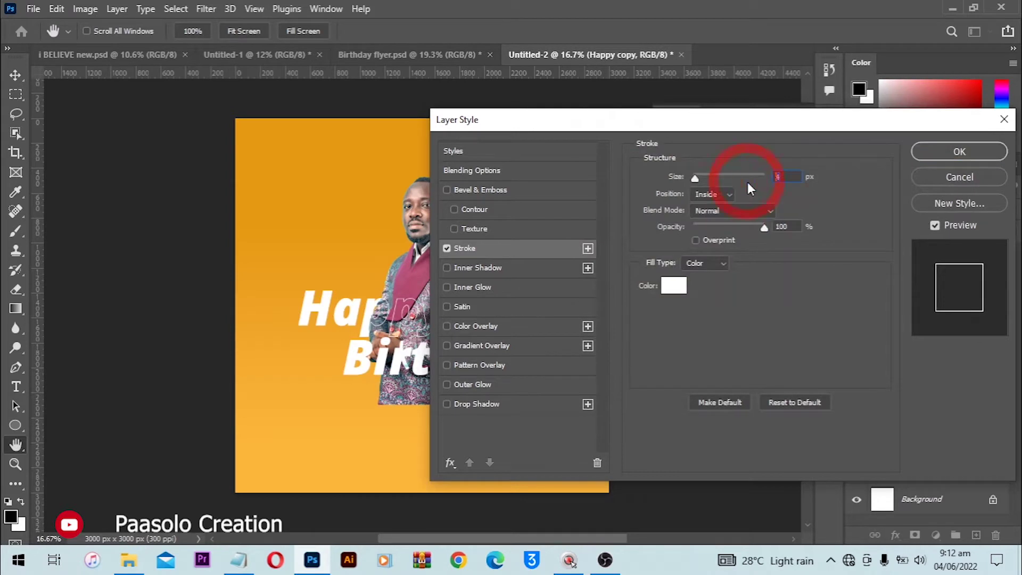
pyautogui.write('10')
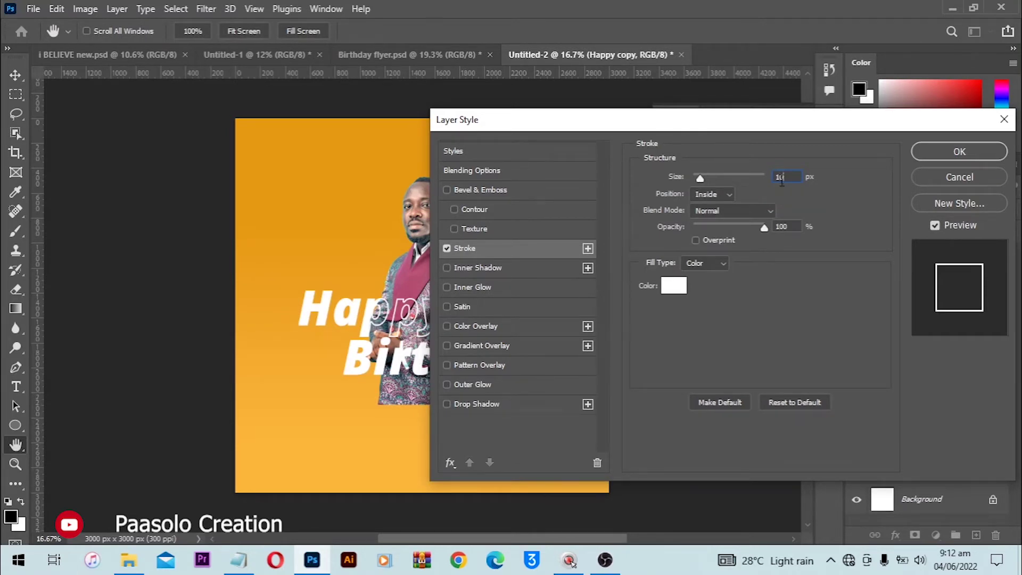
pyautogui.moveTo(733, 131); pyautogui.dragTo(807, 142)
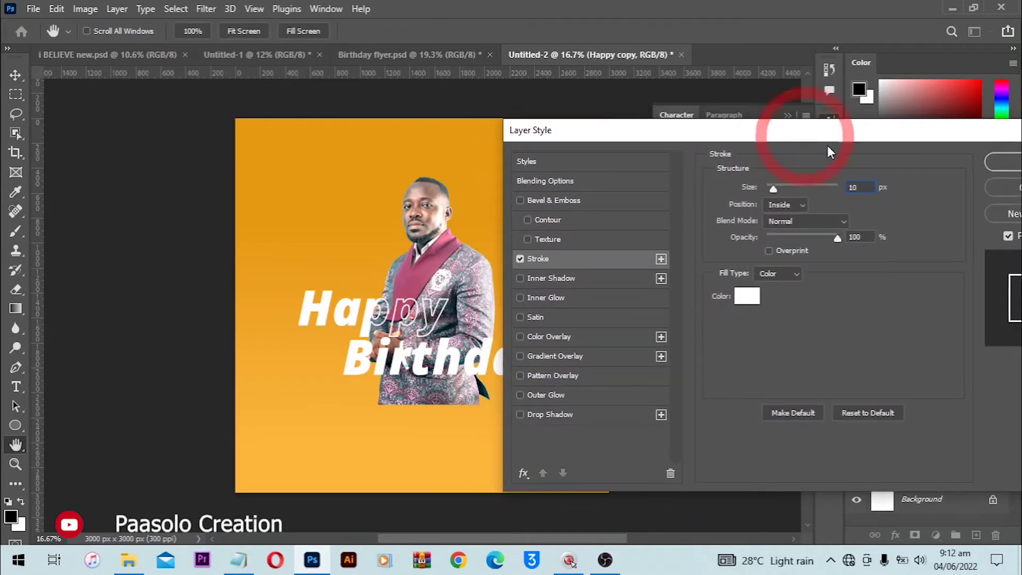
pyautogui.click(1016, 166)
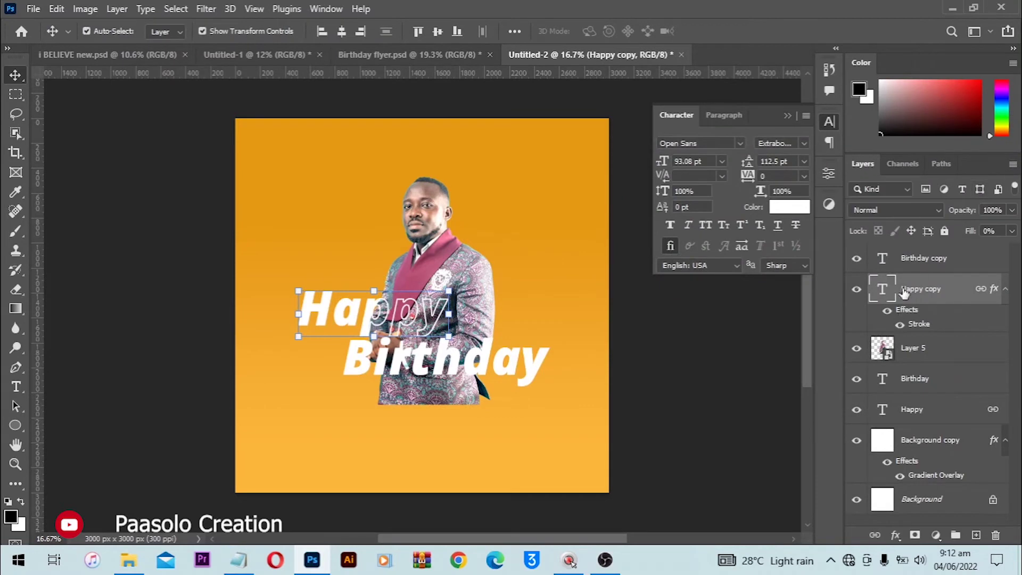
# Copy the stroke effect from the "Happy copy" layer onto the "Birthday copy" layer.
pyautogui.click(957, 262)
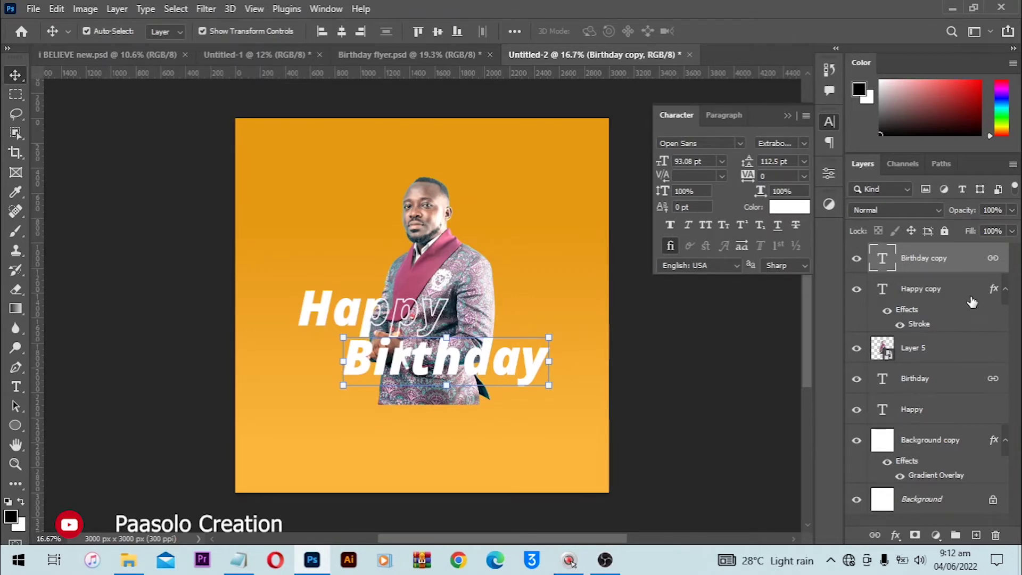
pyautogui.press('alt')
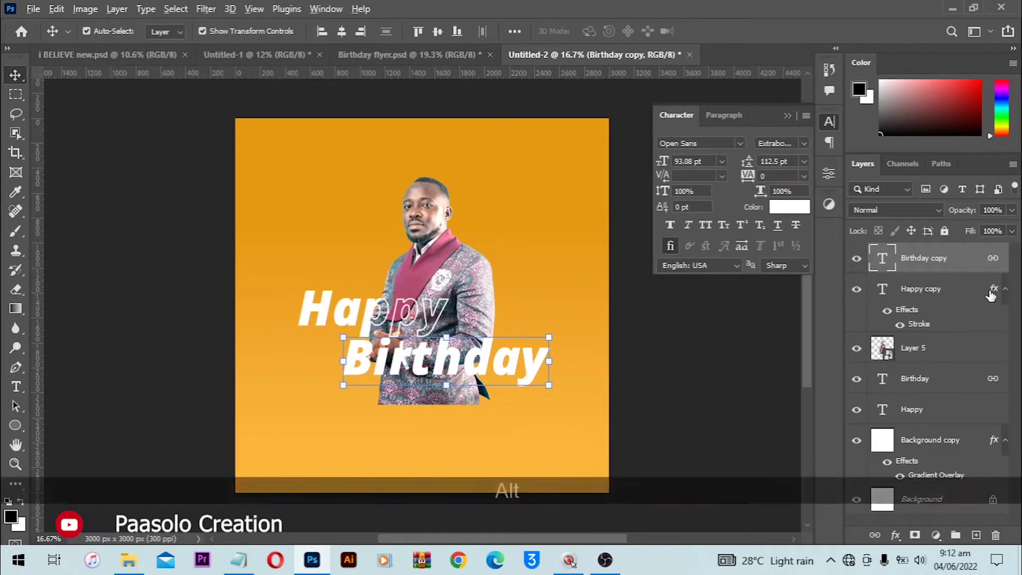
pyautogui.moveTo(994, 288)
pyautogui.mouseDown()
pyautogui.moveTo(997, 269)
pyautogui.moveTo(996, 282)
pyautogui.mouseUp()
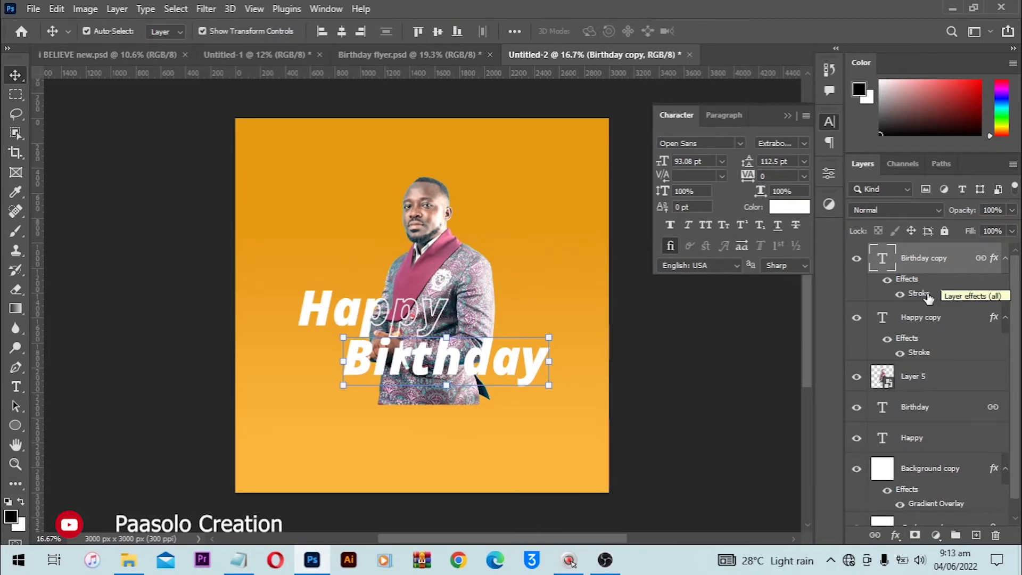
# Set the fill opacity of the "Birthday copy" layer to 0% in its blending options.
pyautogui.click(914, 283)
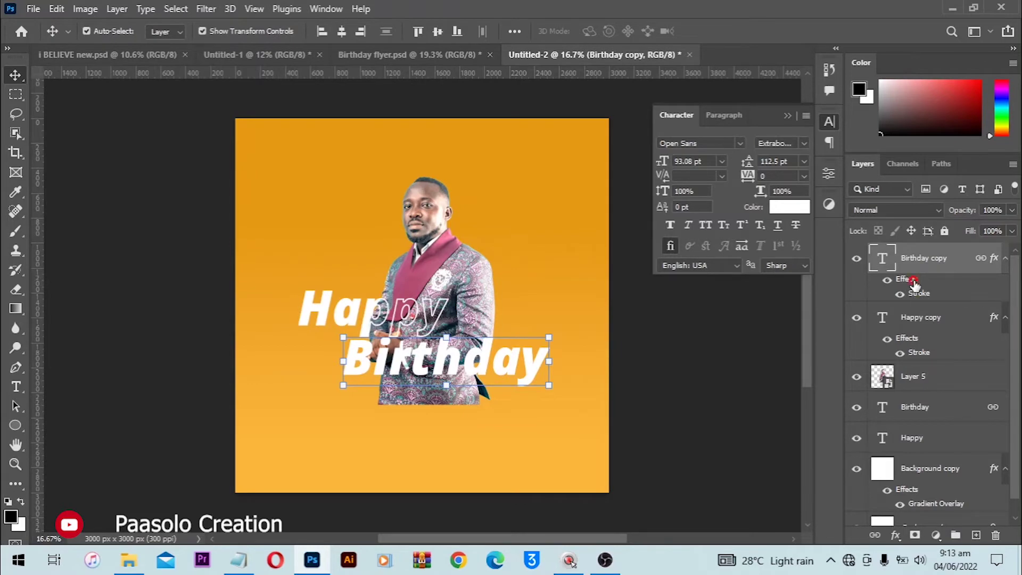
pyautogui.doubleClick(914, 285)
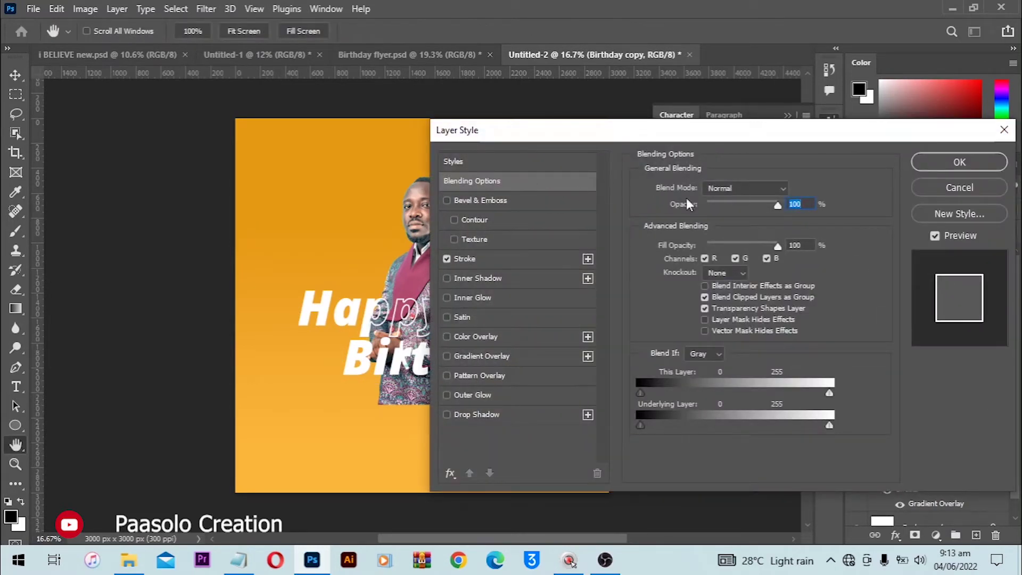
pyautogui.moveTo(775, 247); pyautogui.dragTo(685, 254)
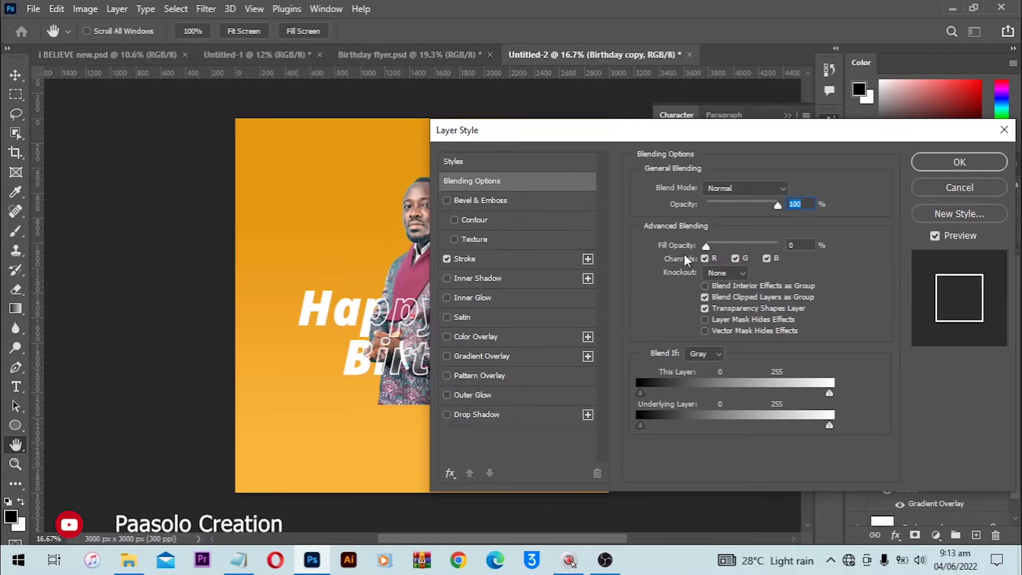
pyautogui.click(968, 161)
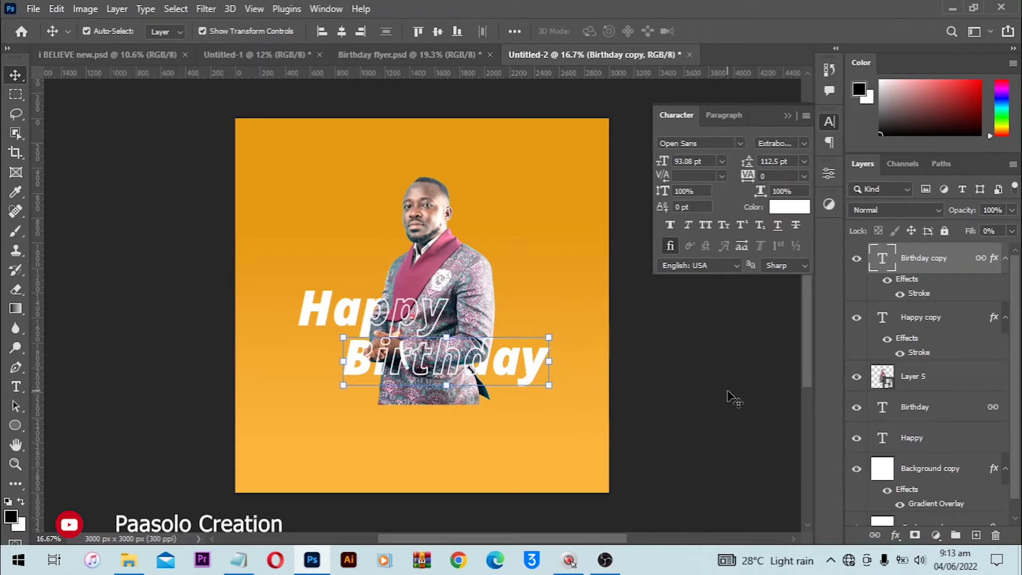
# Test moving the linked "Birthday" texts up towards the man's chest, and undo the move.
pyautogui.moveTo(520, 355); pyautogui.dragTo(493, 224)
pyautogui.hotkey('ctrl', 'z')
# Select both outlined text copies and move the linked "Happy Birthday" texts down so "Birthday" overlaps the cut-off bottom edge of the man's photo.
pyautogui.hotkey('ctrl', 'shift')
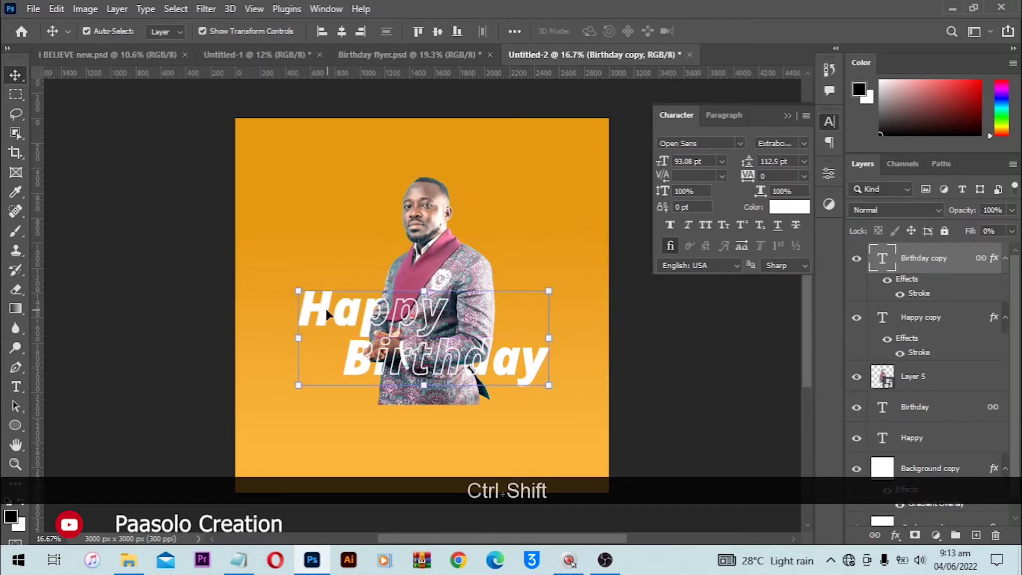
pyautogui.keyDown('ctrl'); pyautogui.keyDown('shift'); pyautogui.click(324, 310); pyautogui.keyUp('shift'); pyautogui.keyUp('ctrl')
pyautogui.moveTo(325, 311); pyautogui.dragTo(320, 347)
pyautogui.press('Up')
pyautogui.press('Up')
pyautogui.press('Up')
pyautogui.press('Up')
pyautogui.press('Up')
pyautogui.press('Up')
pyautogui.press('Up')
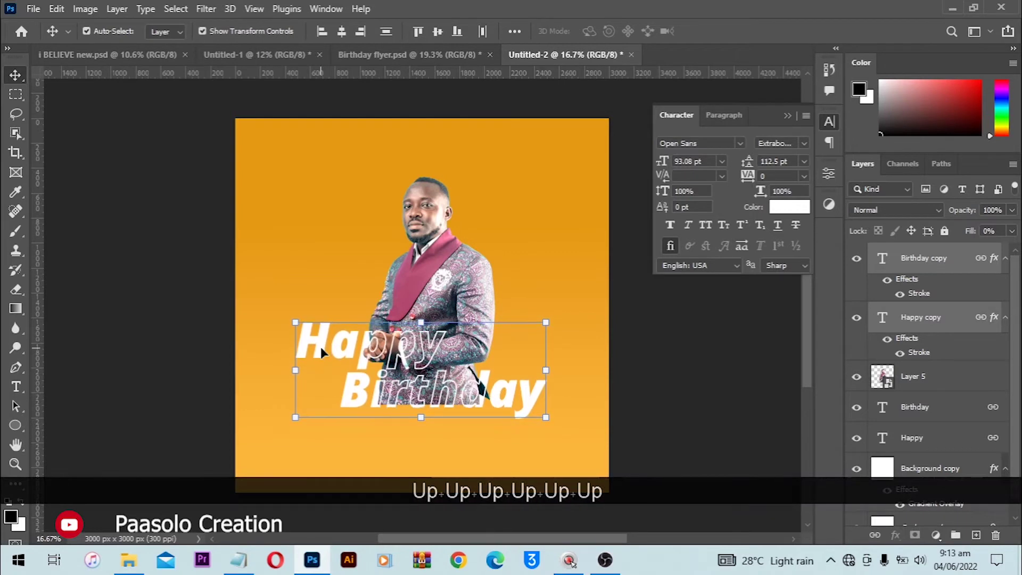
pyautogui.press('Left')
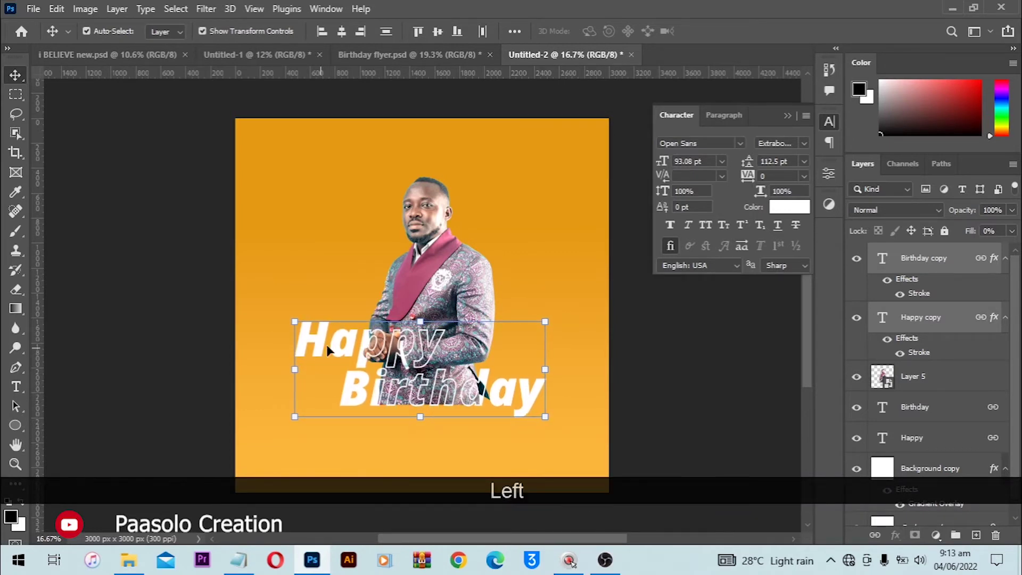
pyautogui.click(735, 381)
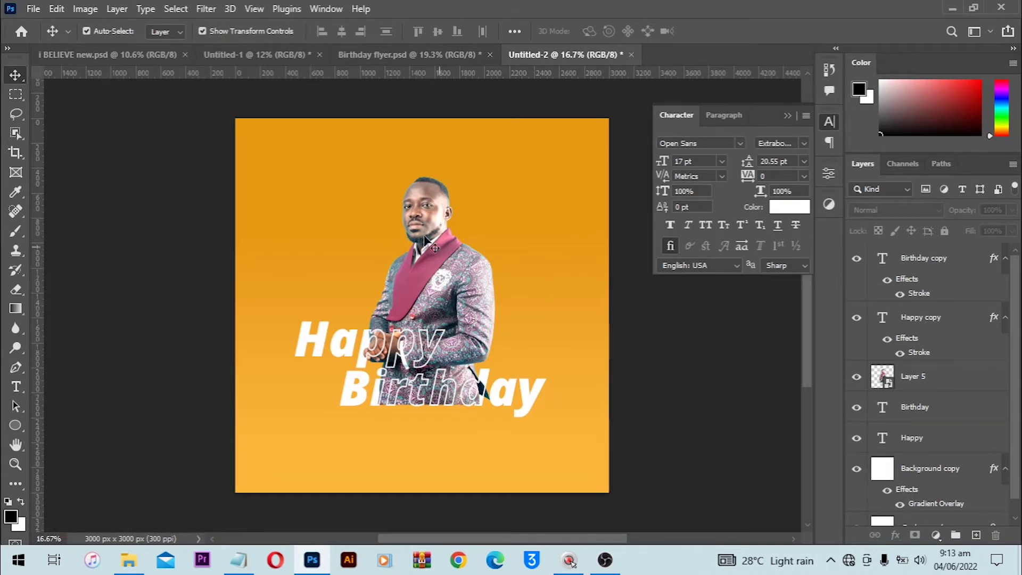
pyautogui.moveTo(344, 197); pyautogui.dragTo(472, 409)
pyautogui.hotkey('ctrl', 'z')
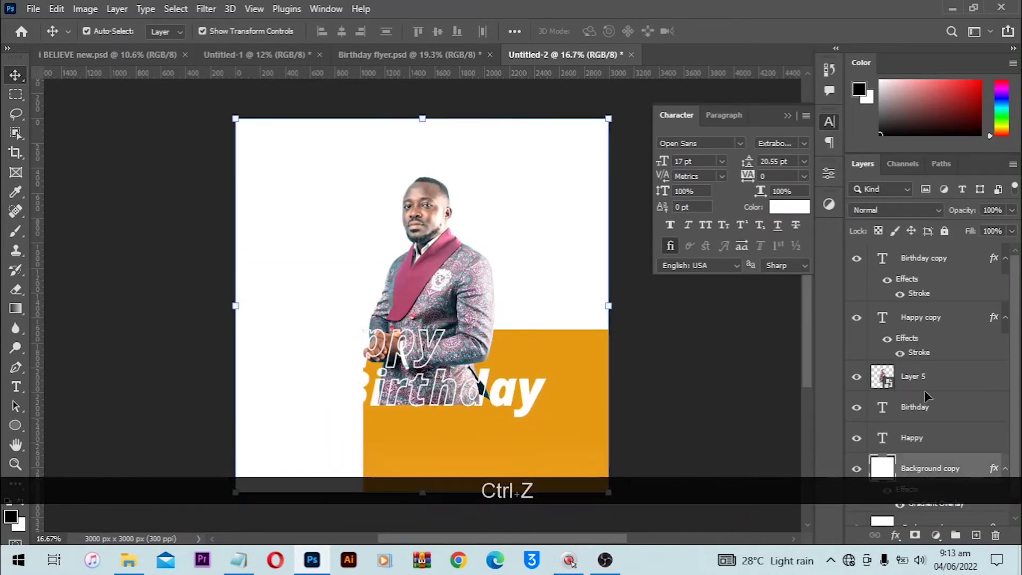
pyautogui.hotkey('ctrl', 'z')
# Lock the "Background copy" layer completely.
pyautogui.scroll(-1, 956, 371)
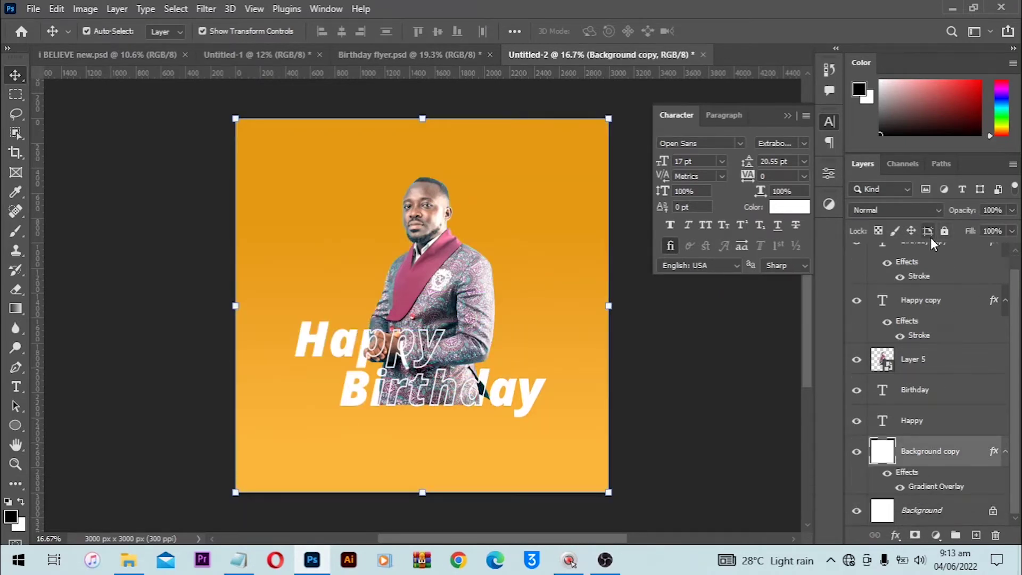
pyautogui.click(944, 231)
# Select the man's photo and all "Happy Birthday" texts together and scale them from the centre to about 95.5%.
pyautogui.moveTo(292, 176); pyautogui.dragTo(542, 410)
pyautogui.press('alt')
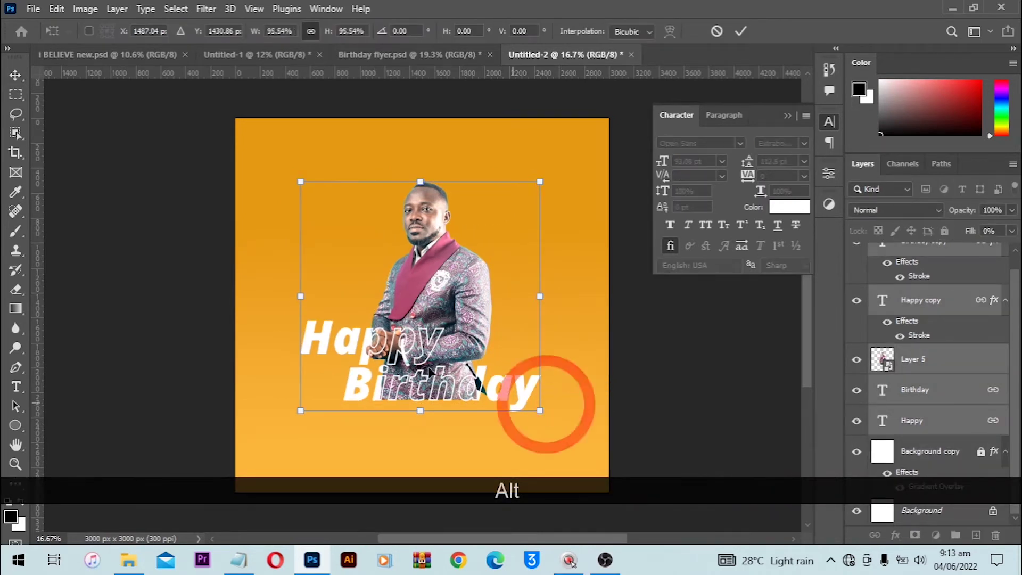
pyautogui.click(428, 364)
pyautogui.click(429, 363)
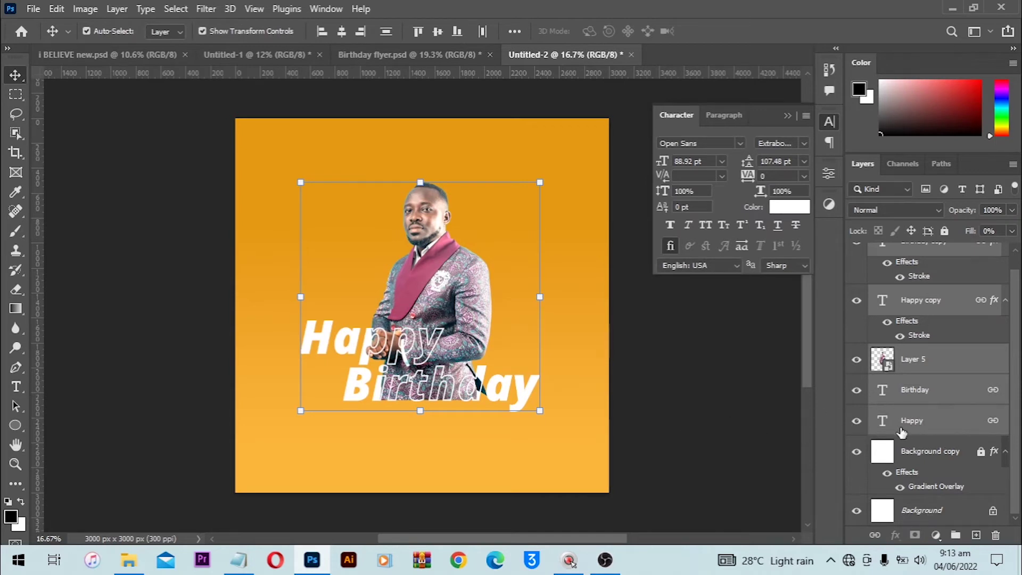
# Create a new empty layer above the "Birthday copy" layer.
pyautogui.scroll(1, 907, 372)
pyautogui.click(906, 257)
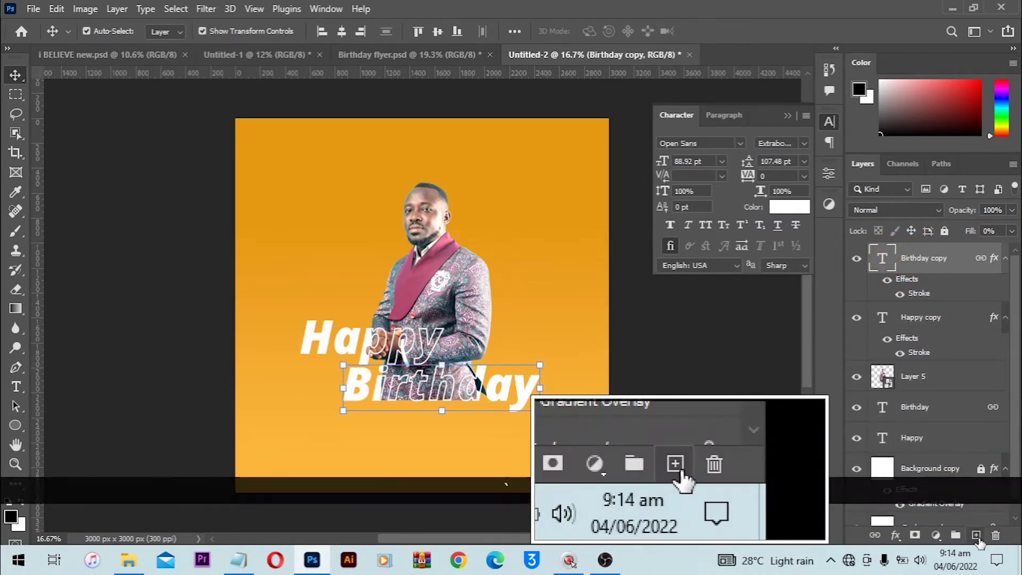
pyautogui.click(977, 536)
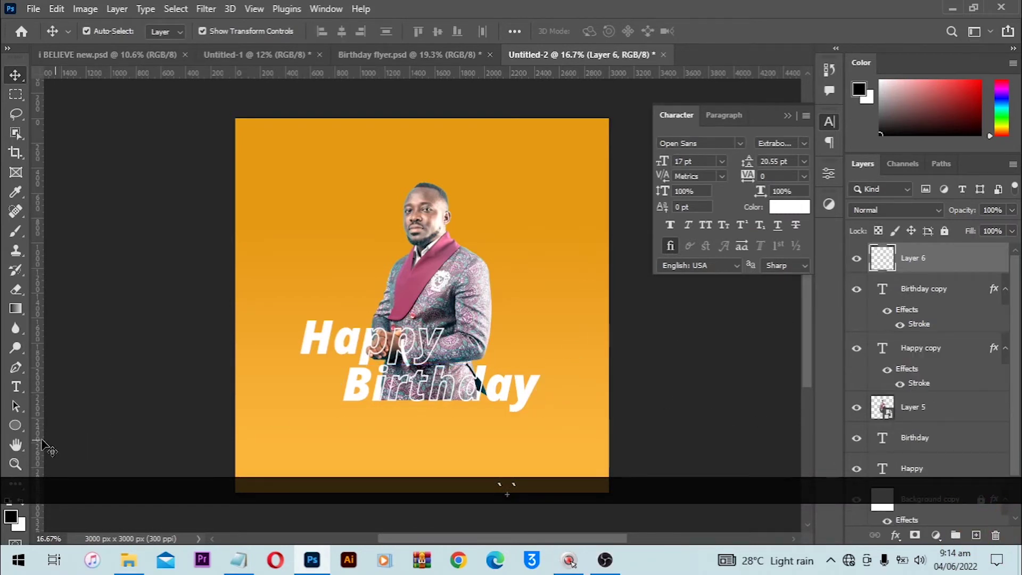
pyautogui.click(12, 426)
pyautogui.moveTo(272, 258); pyautogui.dragTo(452, 360)
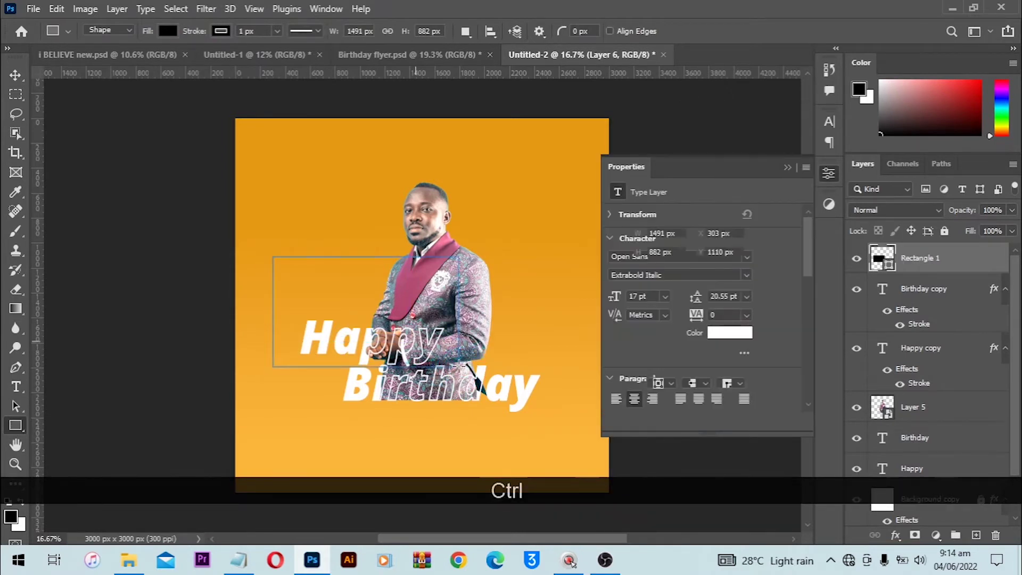
pyautogui.hotkey('ctrl', 'z')
# Draw a black ellipse about 1407 by 606 px and place it over the bottom of the man's photo and the "Birthday" text.
pyautogui.rightClick(16, 426)
pyautogui.click(55, 429)
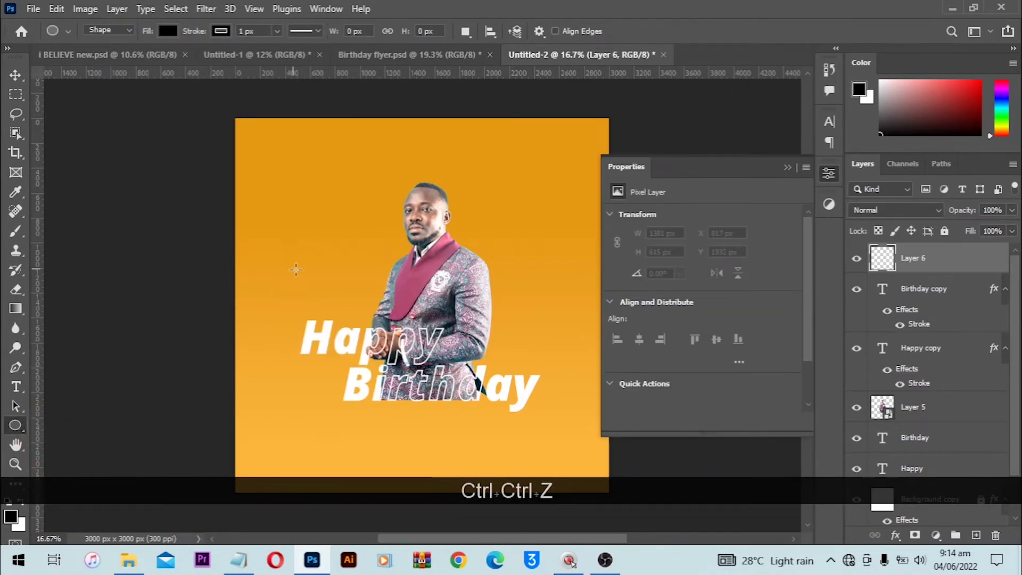
pyautogui.moveTo(294, 268); pyautogui.dragTo(468, 343)
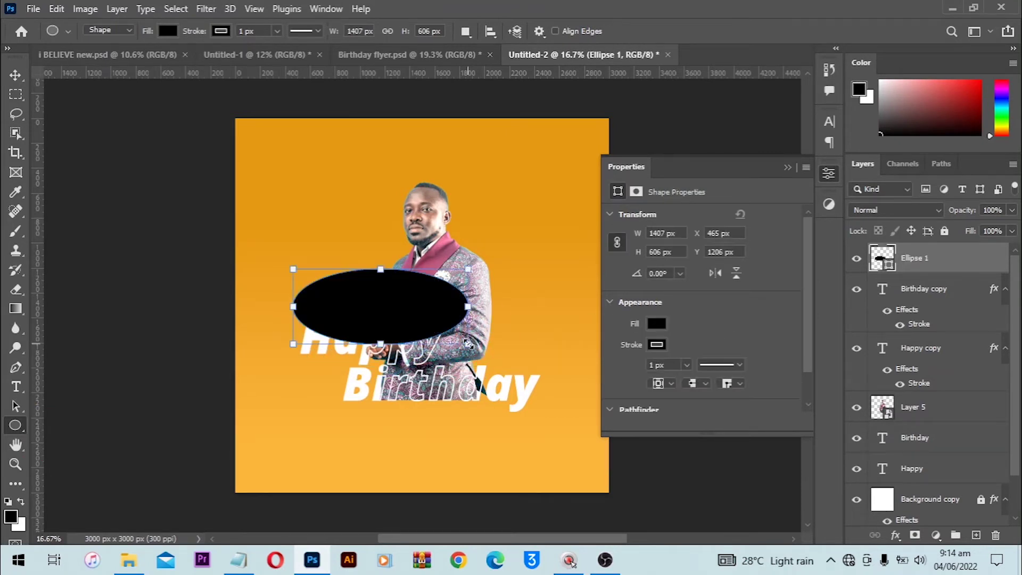
pyautogui.press('v')
pyautogui.moveTo(401, 310); pyautogui.dragTo(452, 416)
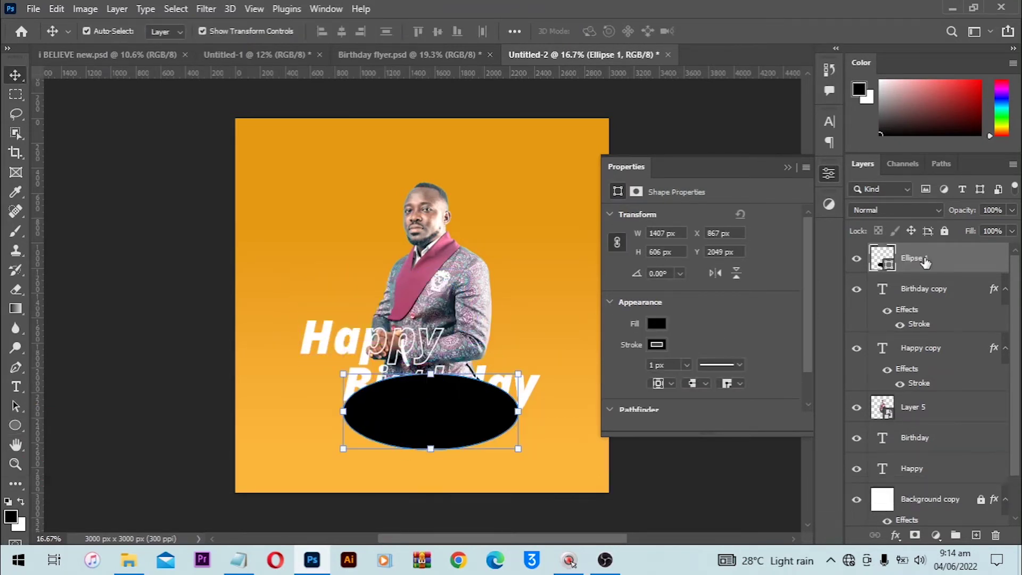
# Rasterize the black ellipse layer and apply a Gaussian Blur with a radius of 84.1 pixels.
pyautogui.rightClick(945, 262)
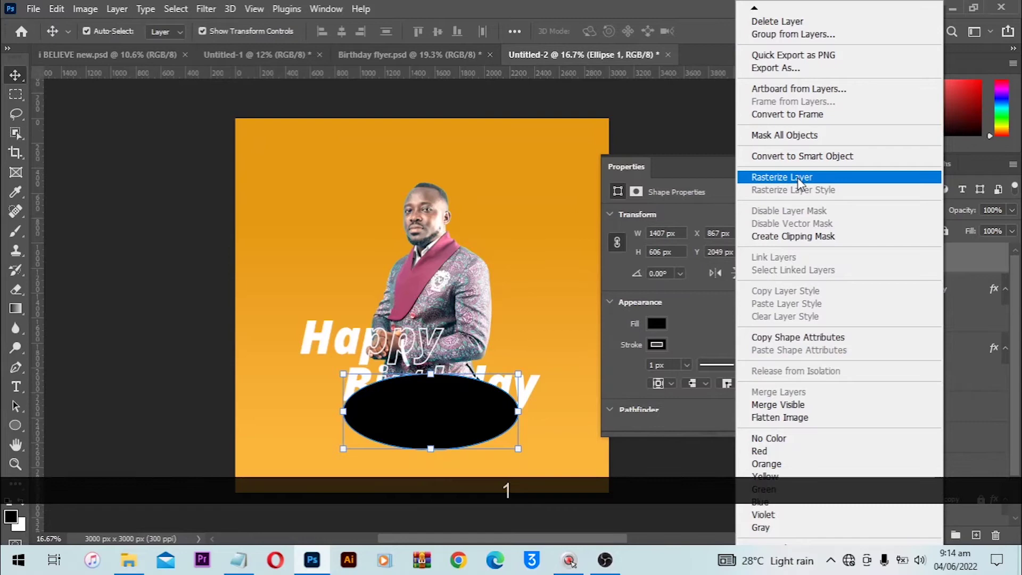
pyautogui.click(798, 179)
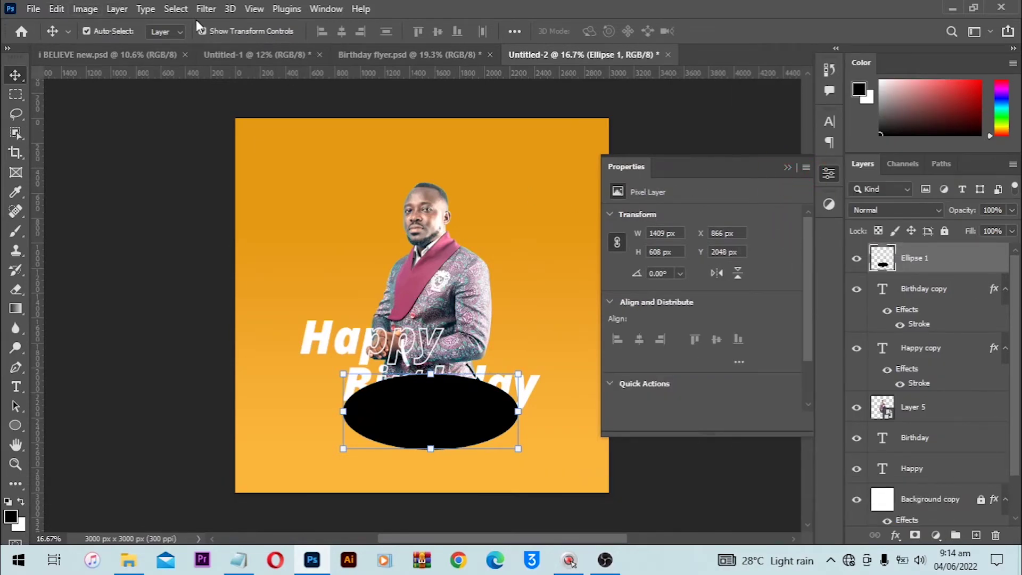
pyautogui.click(216, 9)
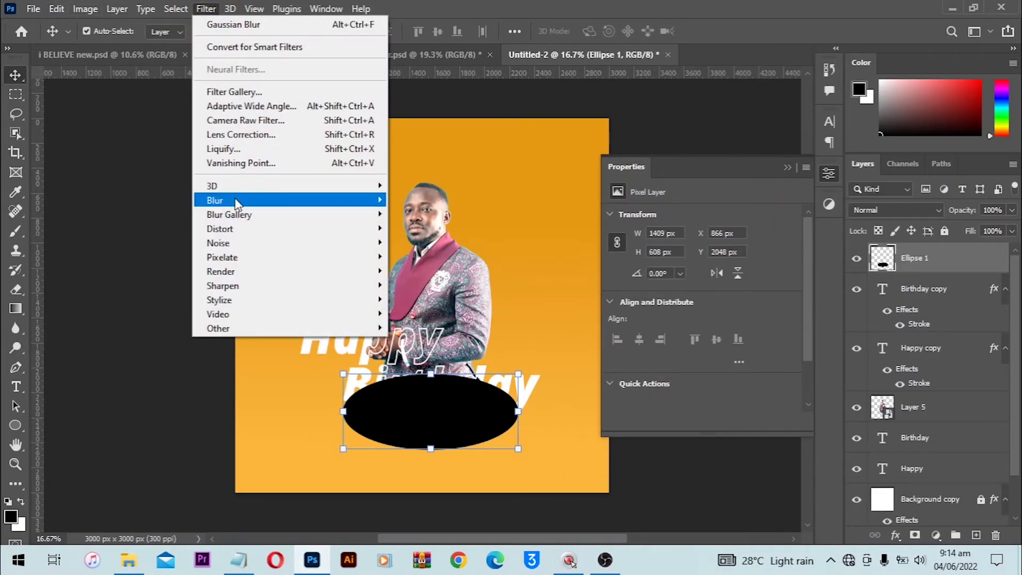
pyautogui.moveTo(367, 200)
pyautogui.click(433, 256)
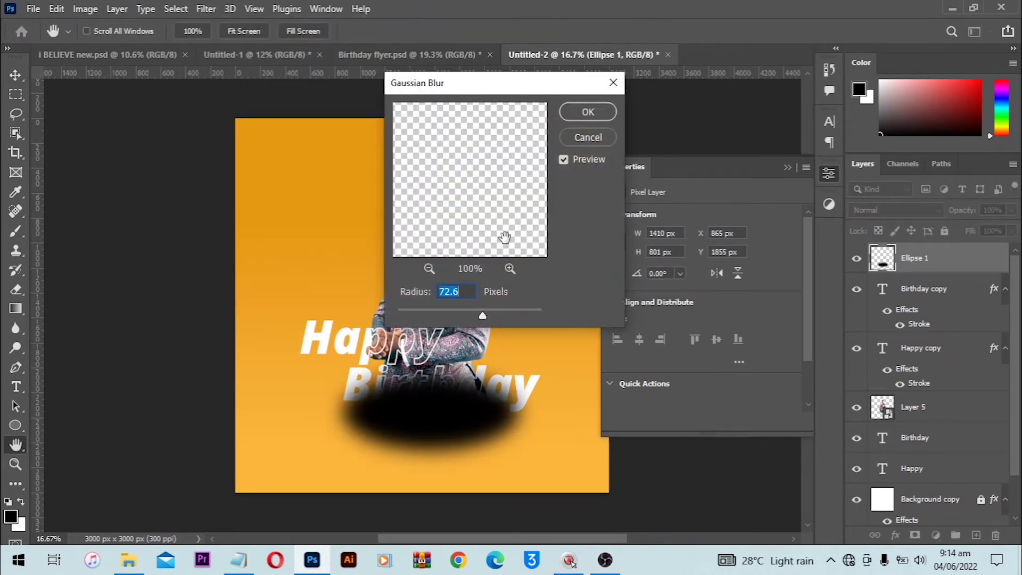
pyautogui.moveTo(483, 314); pyautogui.dragTo(487, 312)
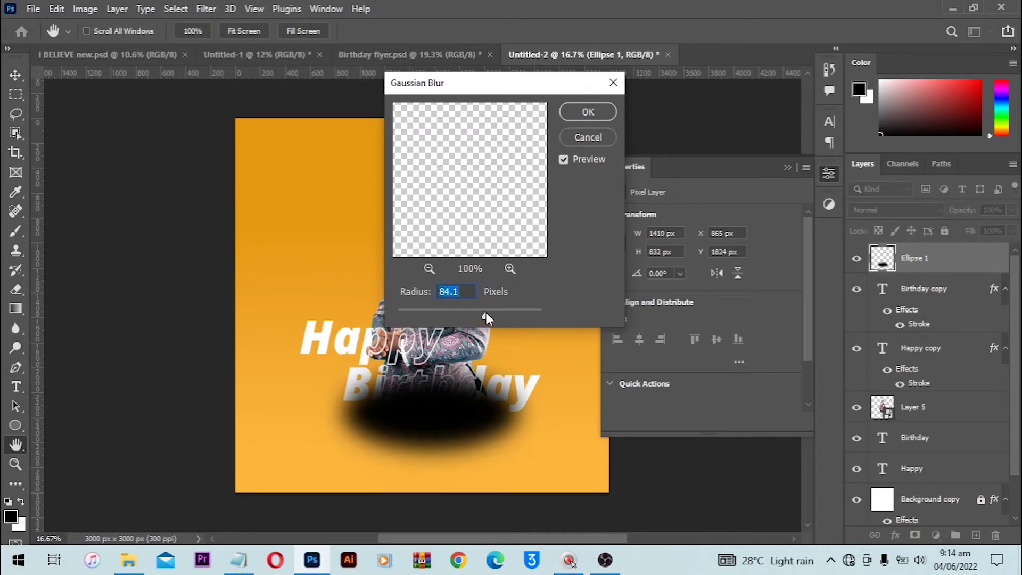
pyautogui.click(597, 112)
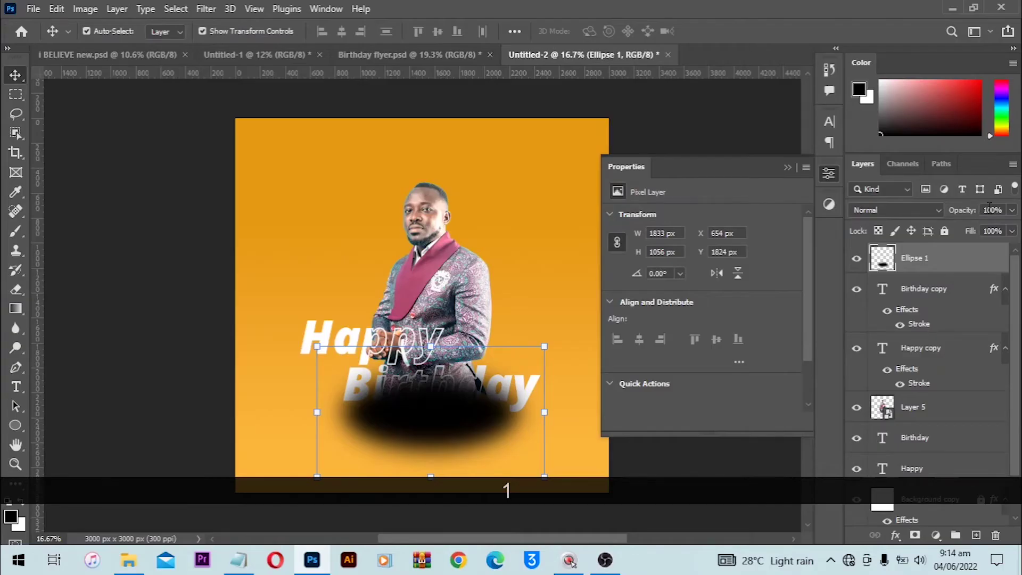
# Set the blurred ellipse layer's opacity to 40%.
pyautogui.click(989, 209)
pyautogui.write('4')
pyautogui.press('Return')
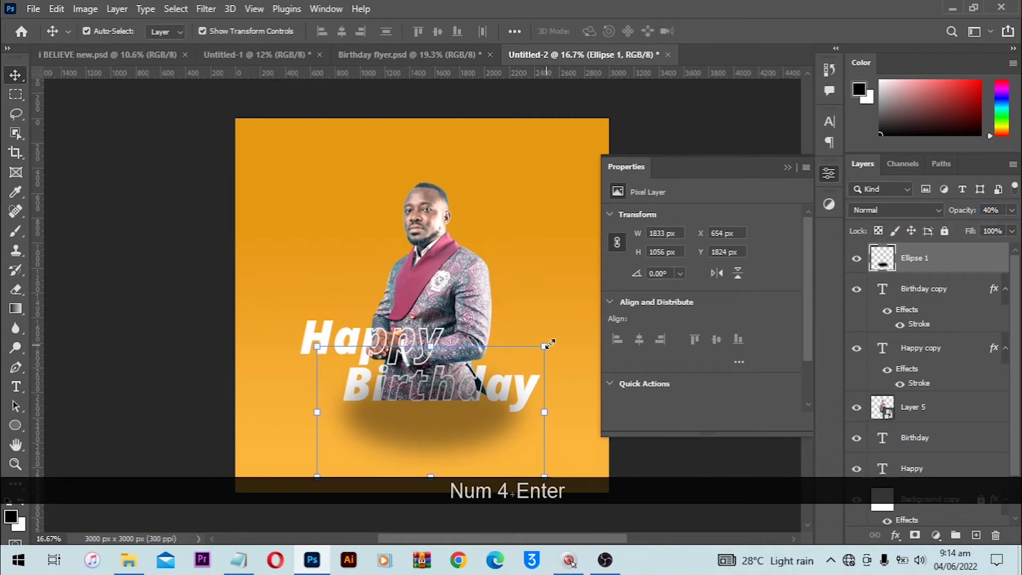
# Scale the blurred ellipse down to about 1308 by 606 px and rotate it about 4° beneath the man's photo.
pyautogui.moveTo(550, 344); pyautogui.dragTo(517, 361)
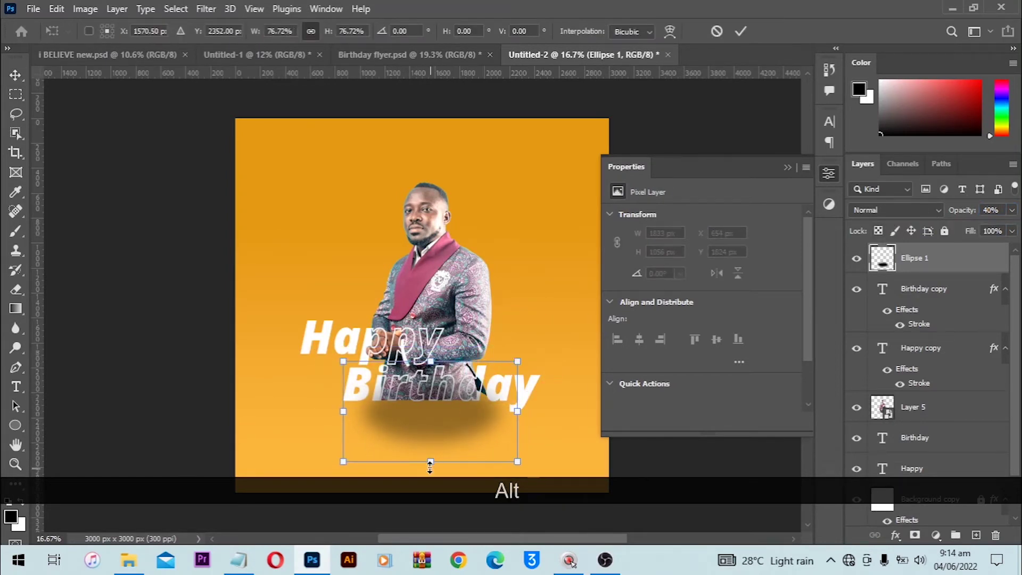
pyautogui.moveTo(430, 466); pyautogui.dragTo(430, 451)
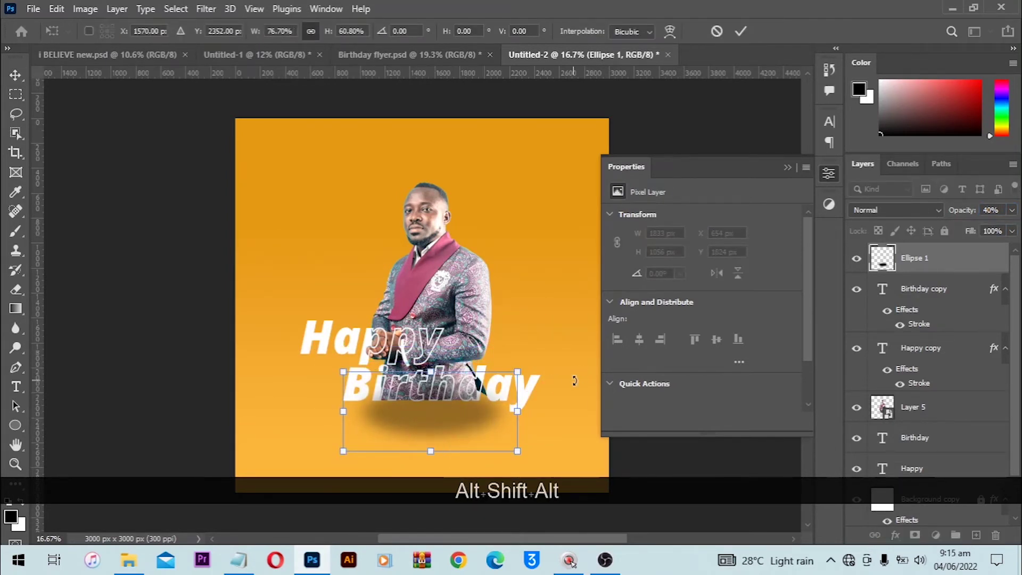
pyautogui.moveTo(575, 381)
pyautogui.mouseDown()
pyautogui.moveTo(586, 379)
pyautogui.moveTo(572, 389)
pyautogui.mouseUp()
pyautogui.moveTo(517, 411)
pyautogui.mouseDown()
pyautogui.moveTo(527, 420)
pyautogui.moveTo(509, 394)
pyautogui.mouseUp()
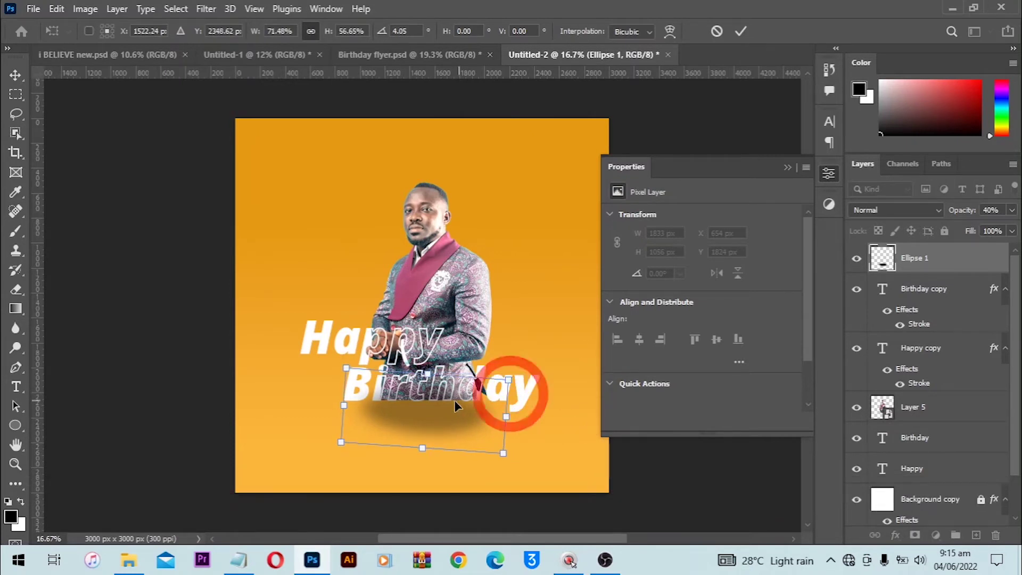
pyautogui.doubleClick(442, 401)
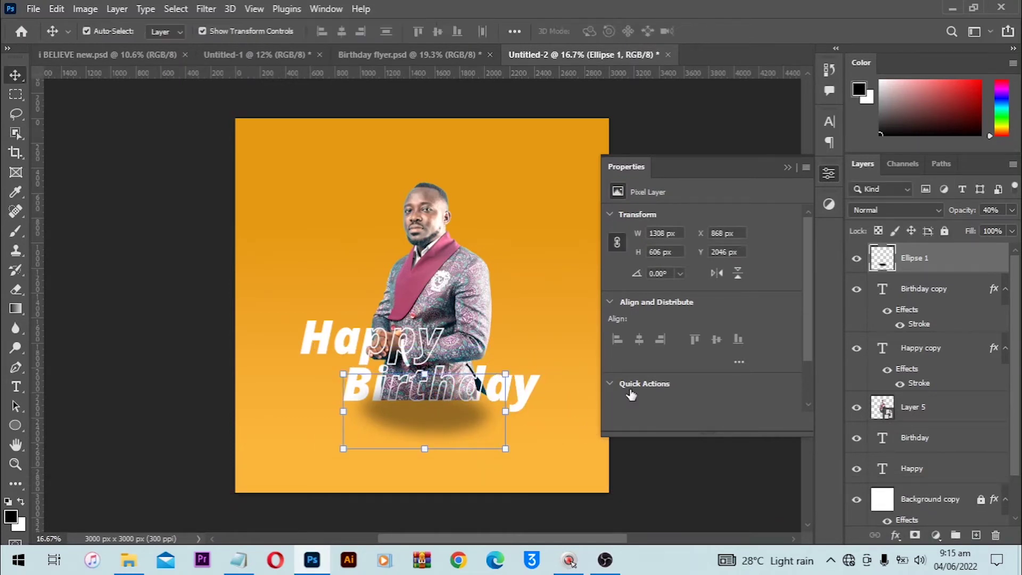
# Set the blurred ellipse layer's opacity to 30% and move the layer down to directly above "Background copy".
pyautogui.press('KP_3')
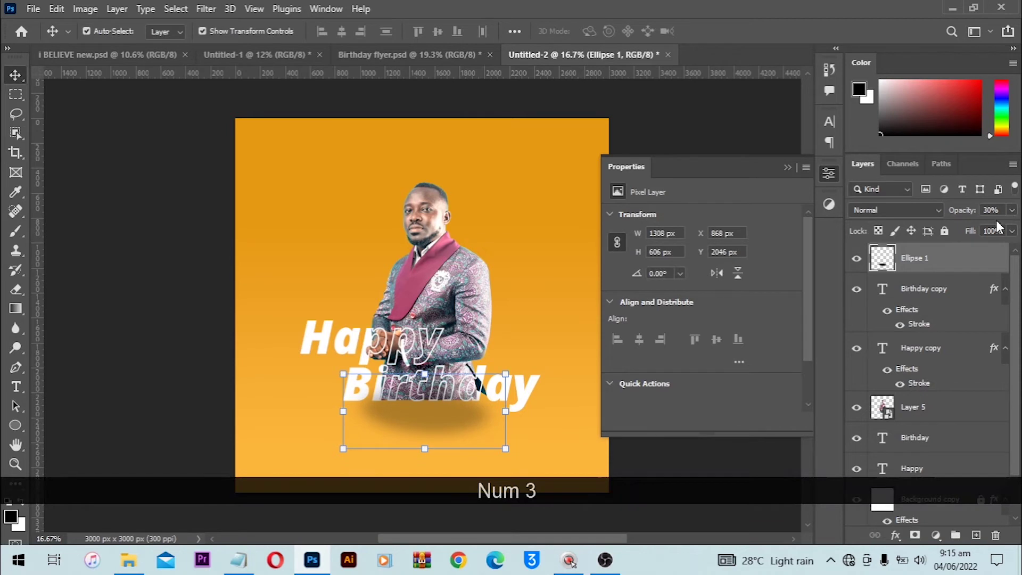
pyautogui.moveTo(924, 268); pyautogui.dragTo(912, 418)
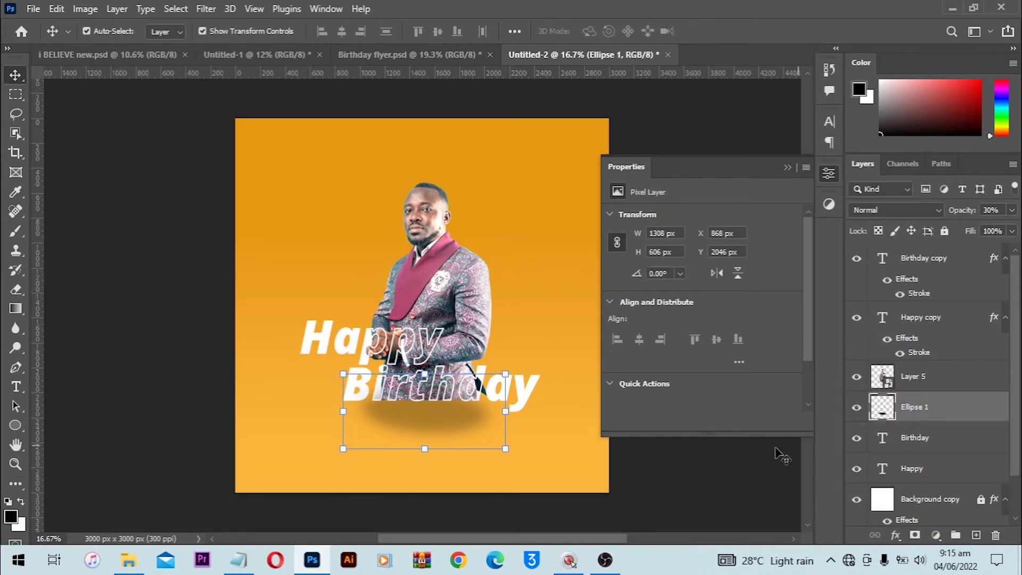
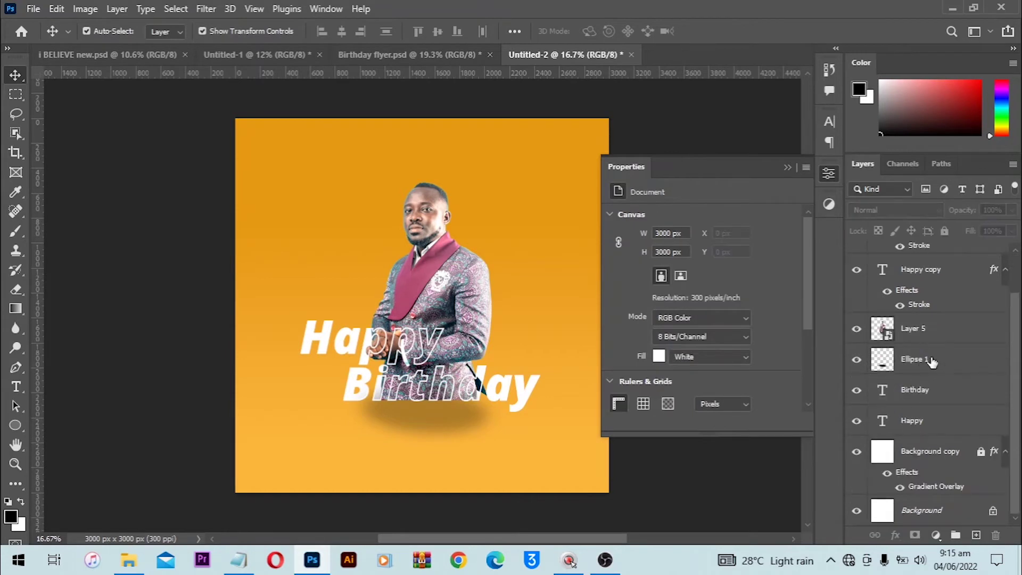
pyautogui.moveTo(931, 362); pyautogui.dragTo(938, 429)
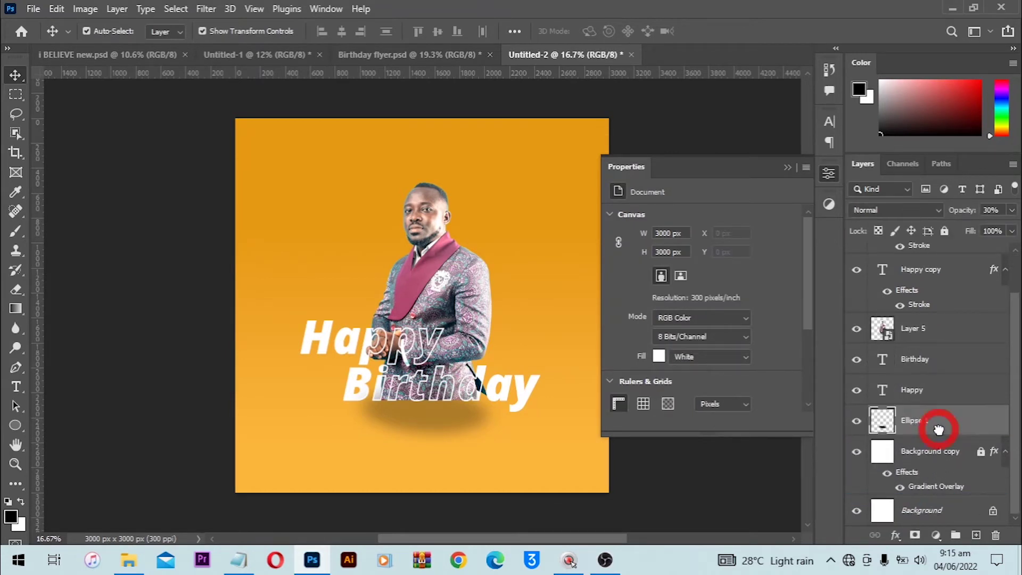
pyautogui.click(728, 510)
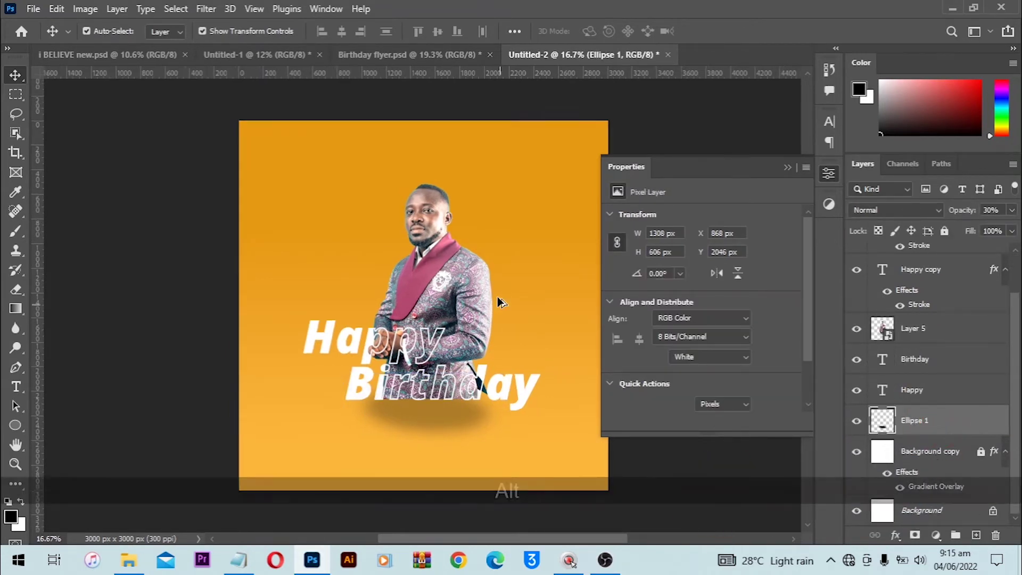
pyautogui.scroll(-2, 497, 296)
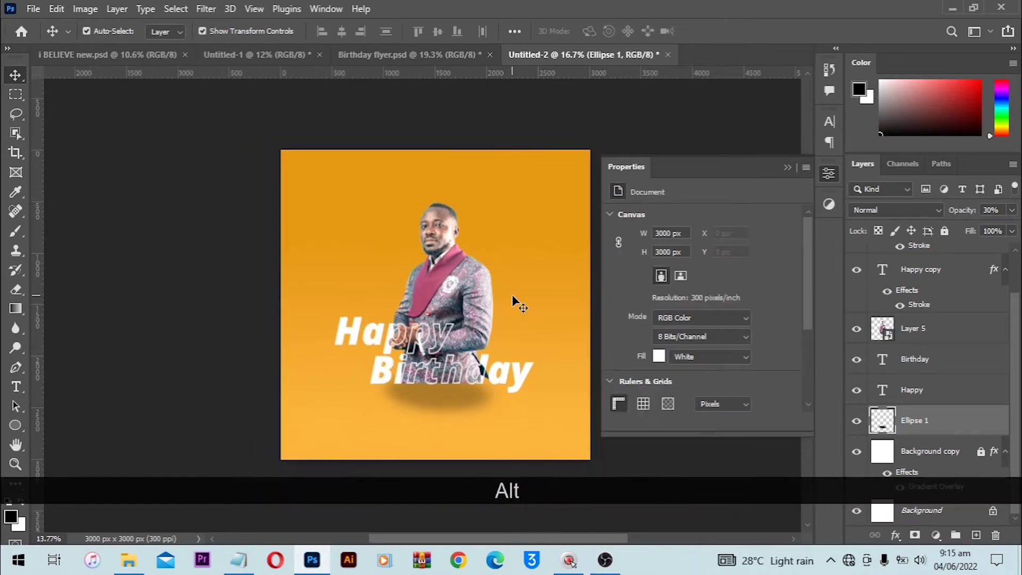
# Collapse the Properties panel and compare the design with the reference in the Birthday flyer.psd document.
pyautogui.click(787, 170)
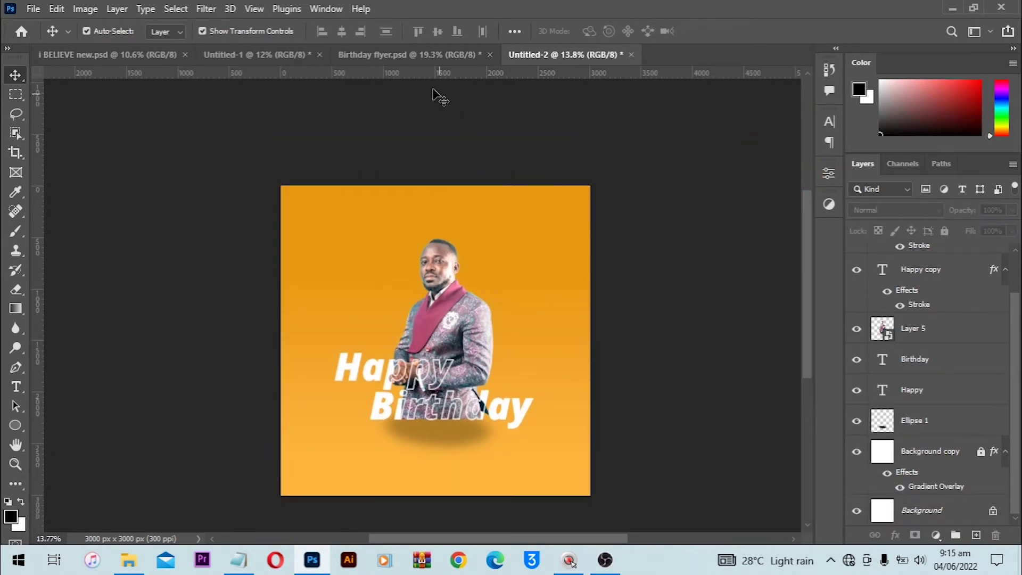
pyautogui.click(435, 56)
pyautogui.click(570, 55)
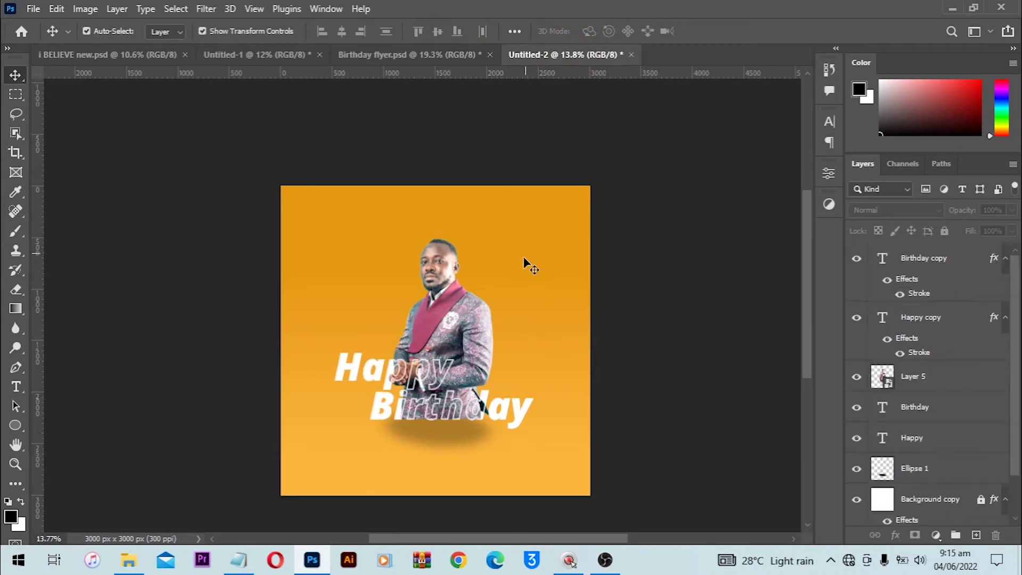
# Apply another Gaussian Blur with a radius of 30 pixels to the ellipse shadow layer.
pyautogui.scroll(2, 465, 414)
pyautogui.click(456, 397)
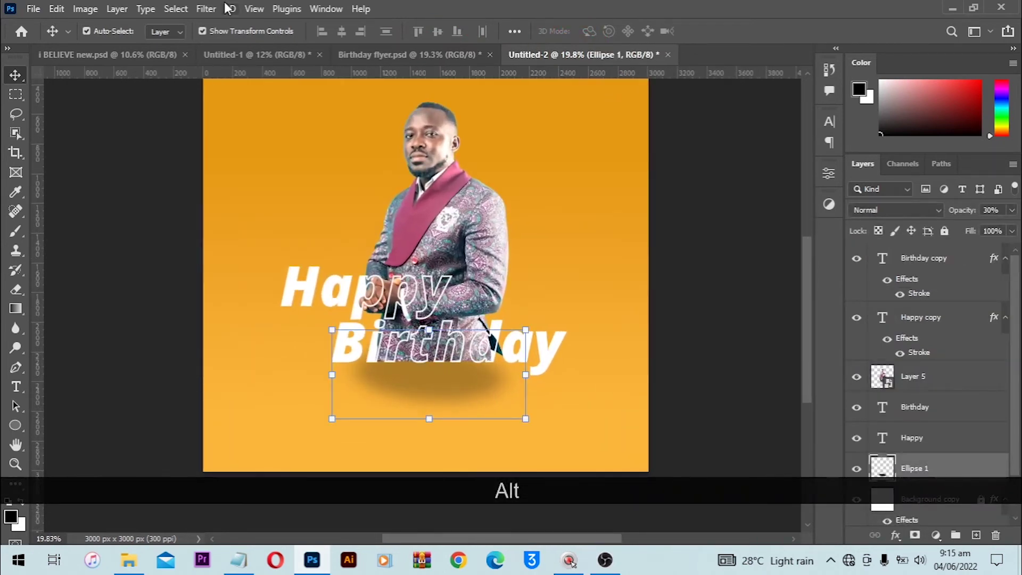
pyautogui.click(206, 8)
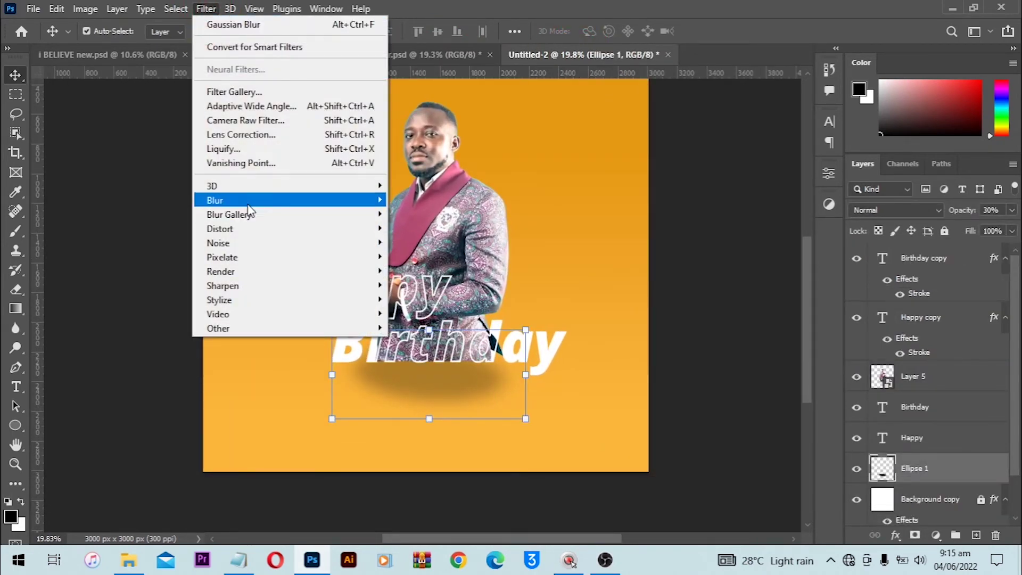
pyautogui.moveTo(251, 200)
pyautogui.click(426, 257)
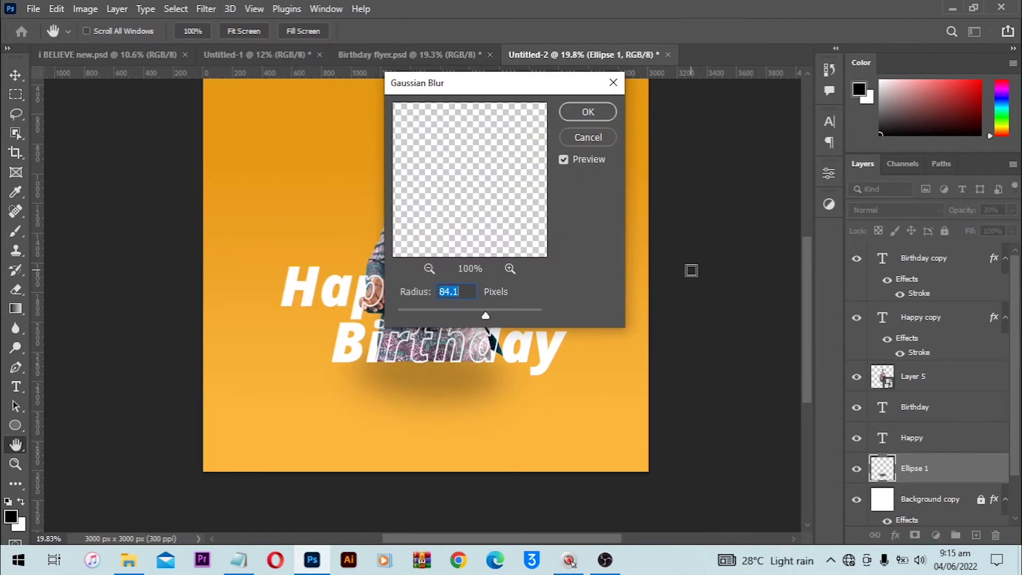
pyautogui.write('20')
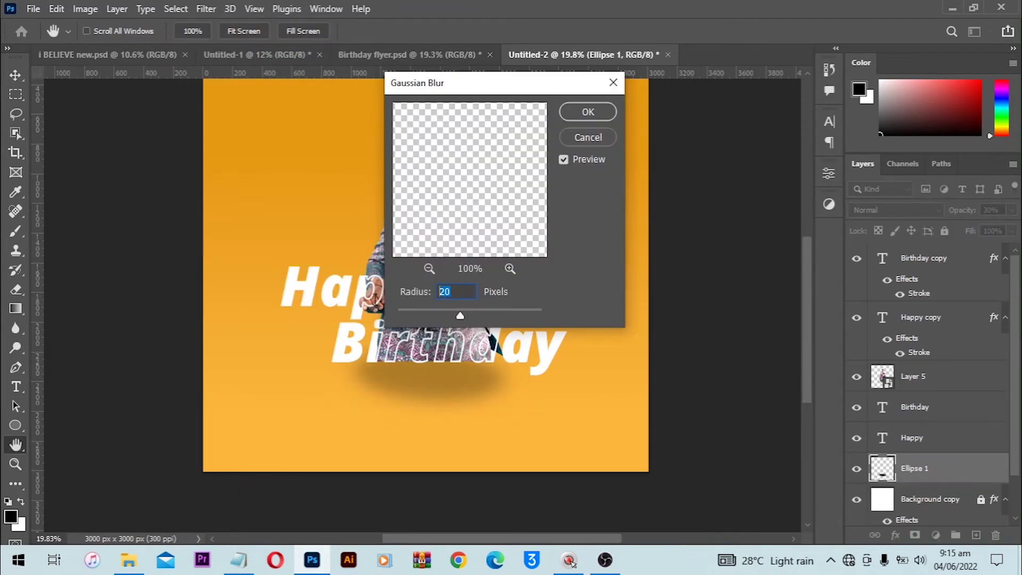
pyautogui.write('30')
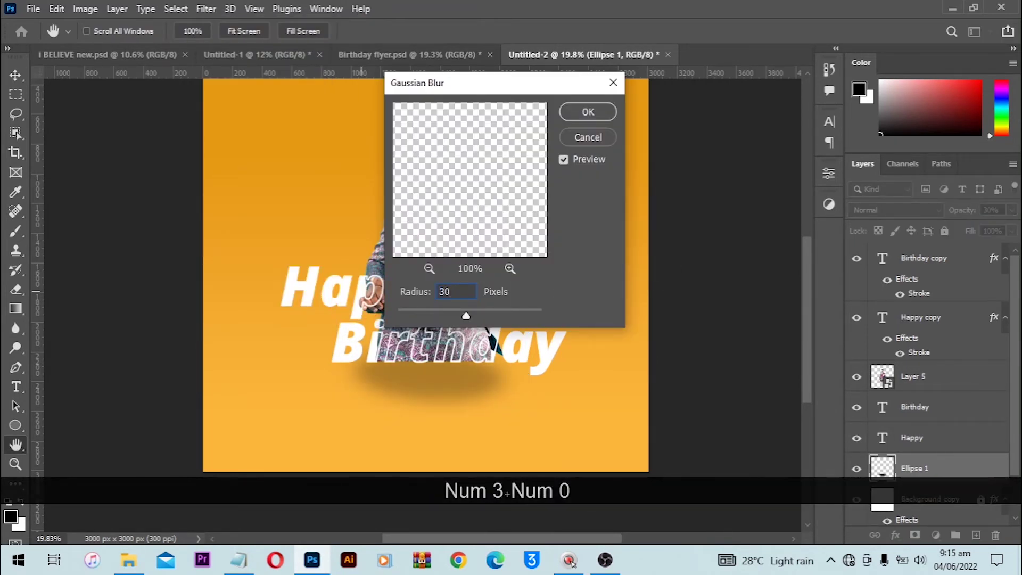
pyautogui.click(589, 111)
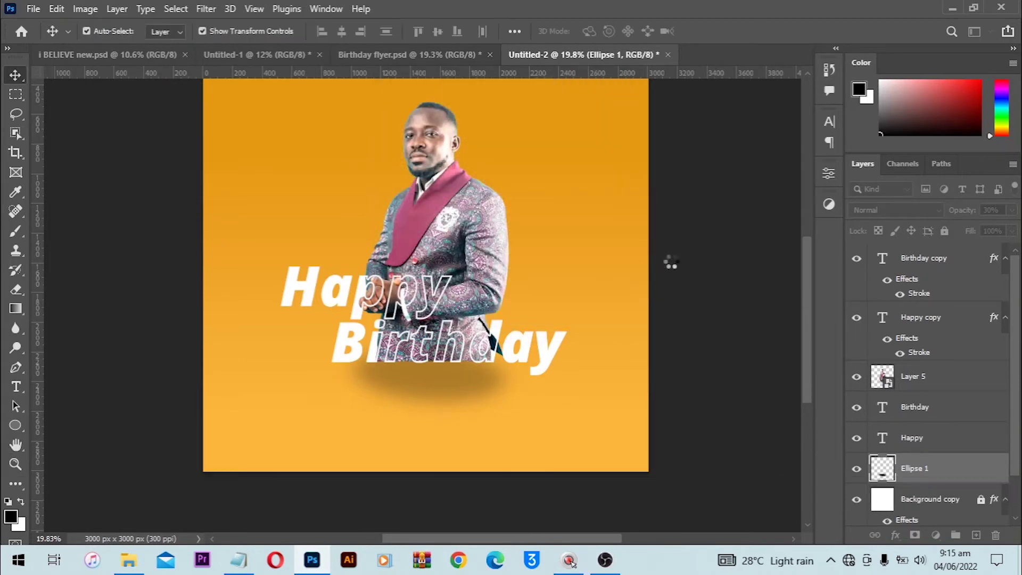
pyautogui.click(690, 277)
pyautogui.scroll(-2, 475, 285)
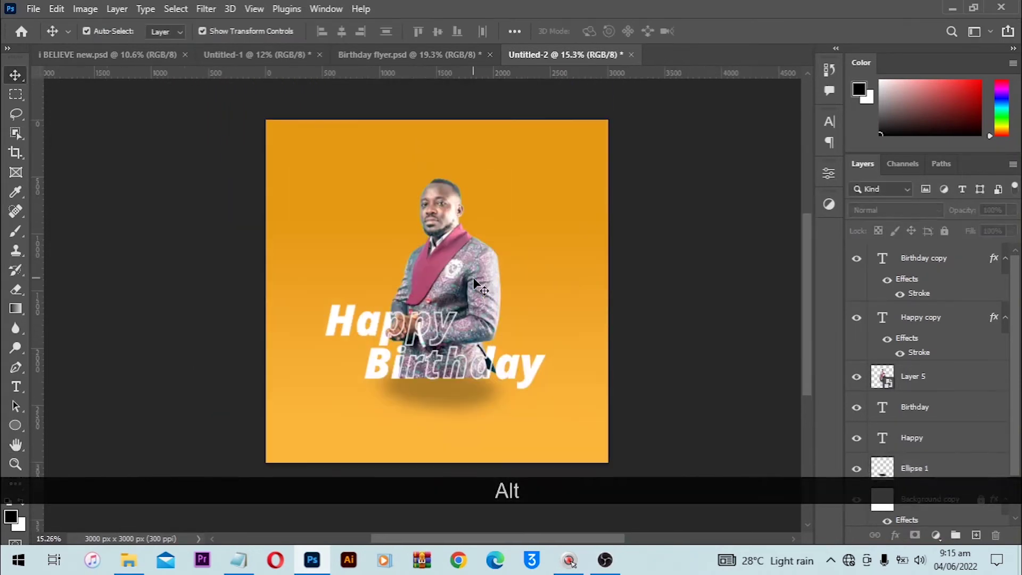
# Set the ellipse shadow layer's opacity to 25% and fit the whole canvas on screen.
pyautogui.scroll(2, 463, 418)
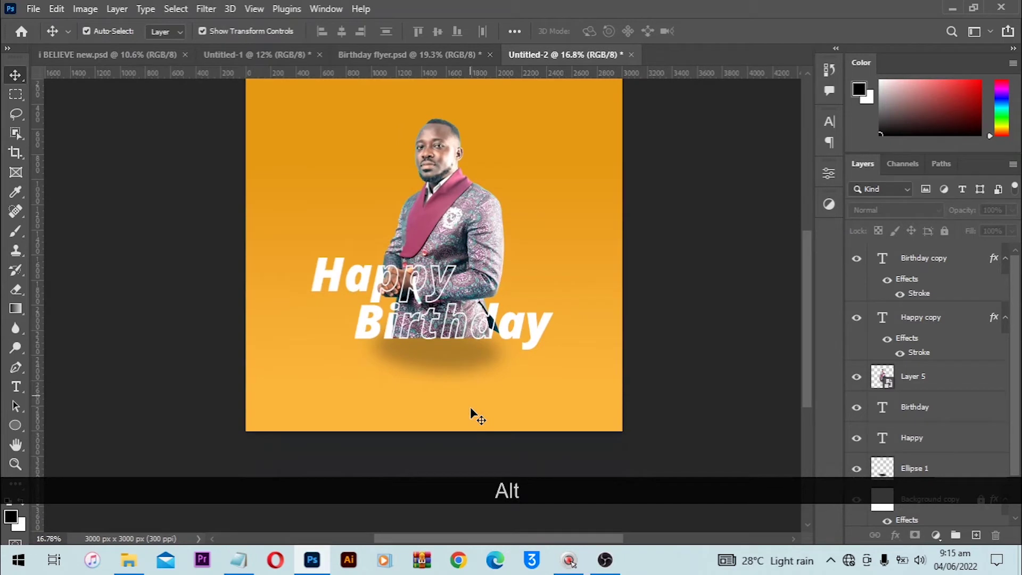
pyautogui.click(462, 357)
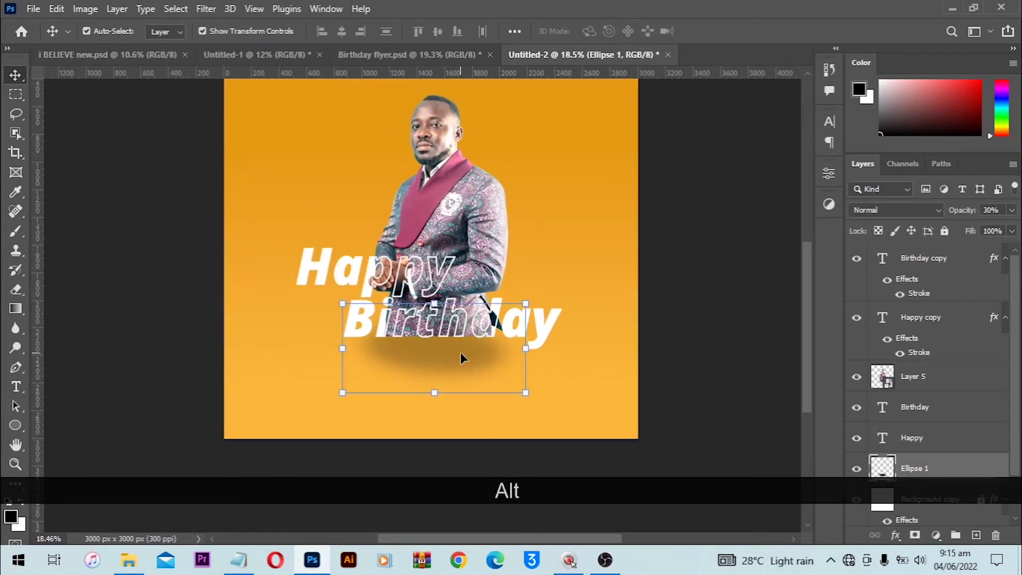
pyautogui.press('2')
pyautogui.press('5')
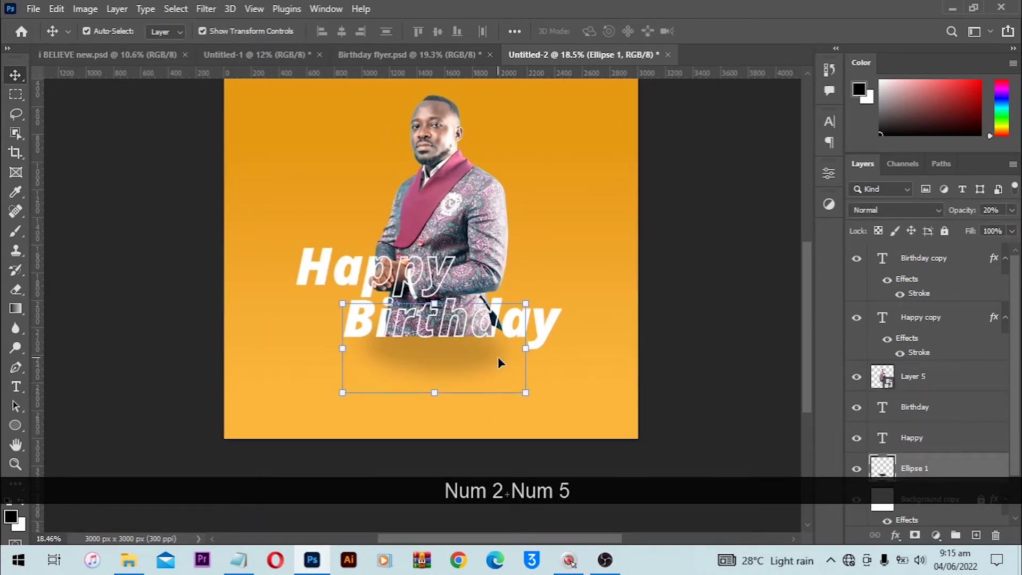
pyautogui.click(680, 297)
pyautogui.scroll(1, 548, 297)
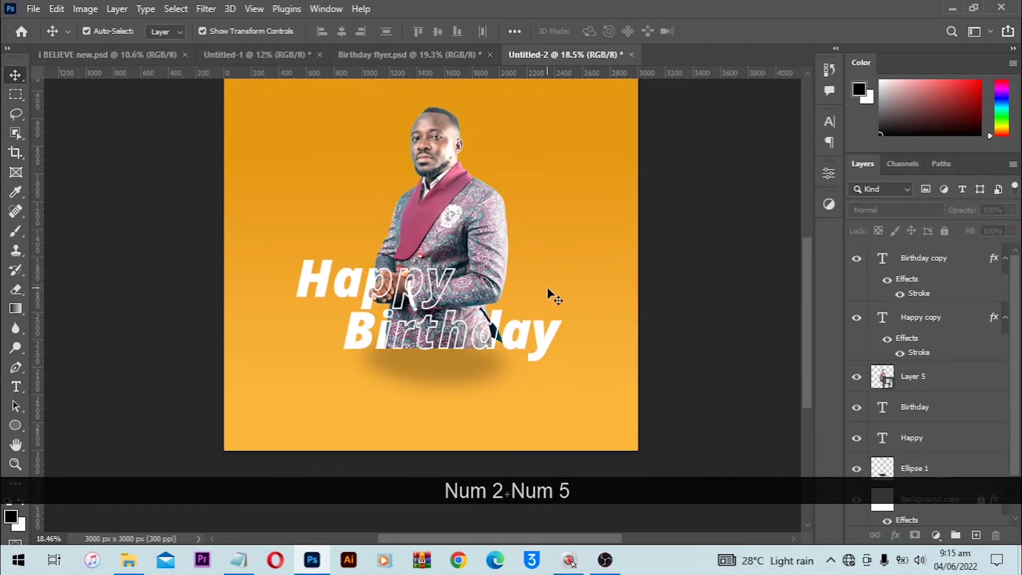
pyautogui.hotkey('ctrl', '0')
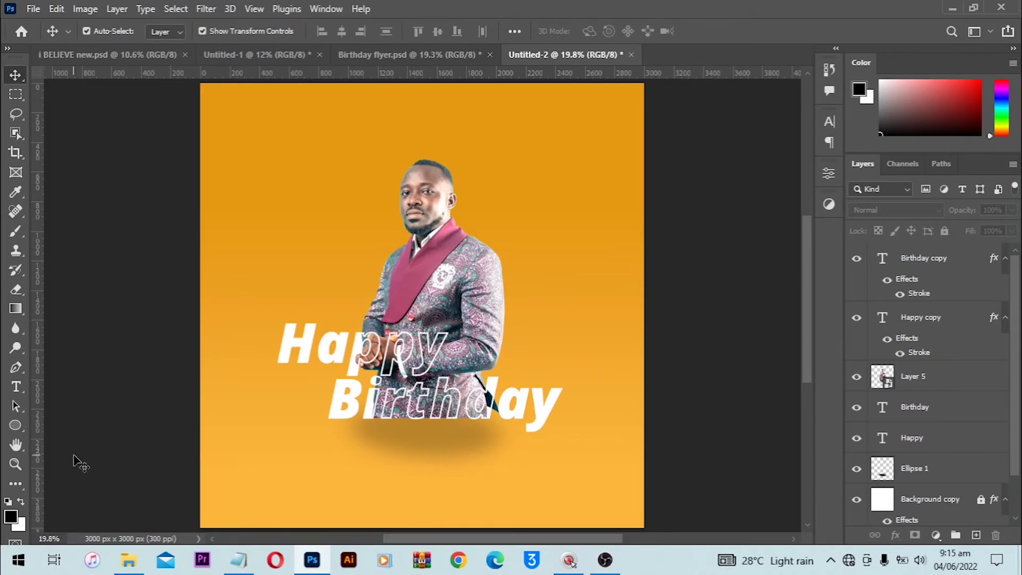
# Draw a small, thin white horizontal rectangle as a dash just before the "Birthday" text.
pyautogui.click(15, 425)
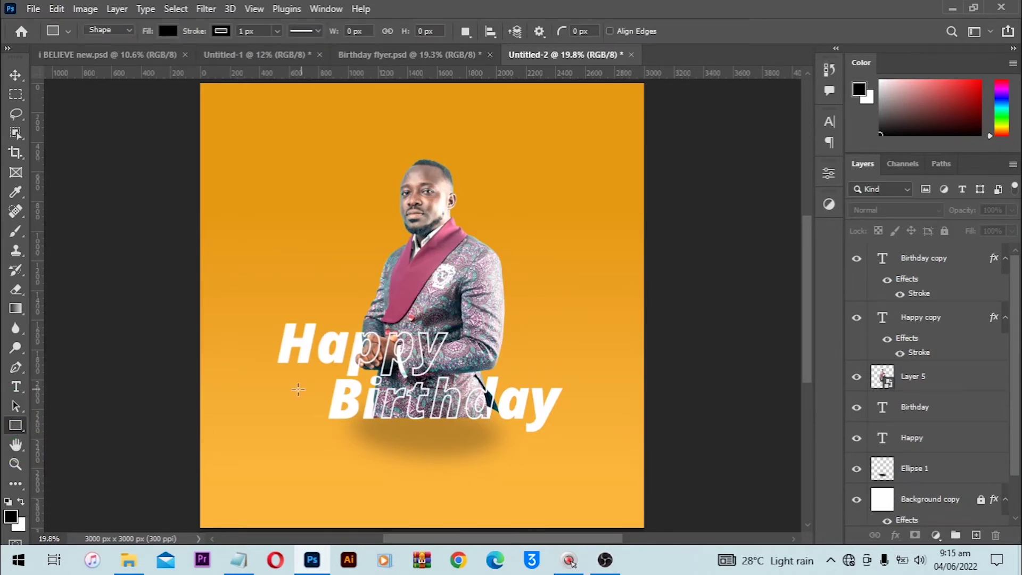
pyautogui.moveTo(299, 396); pyautogui.dragTo(320, 401)
pyautogui.press('v')
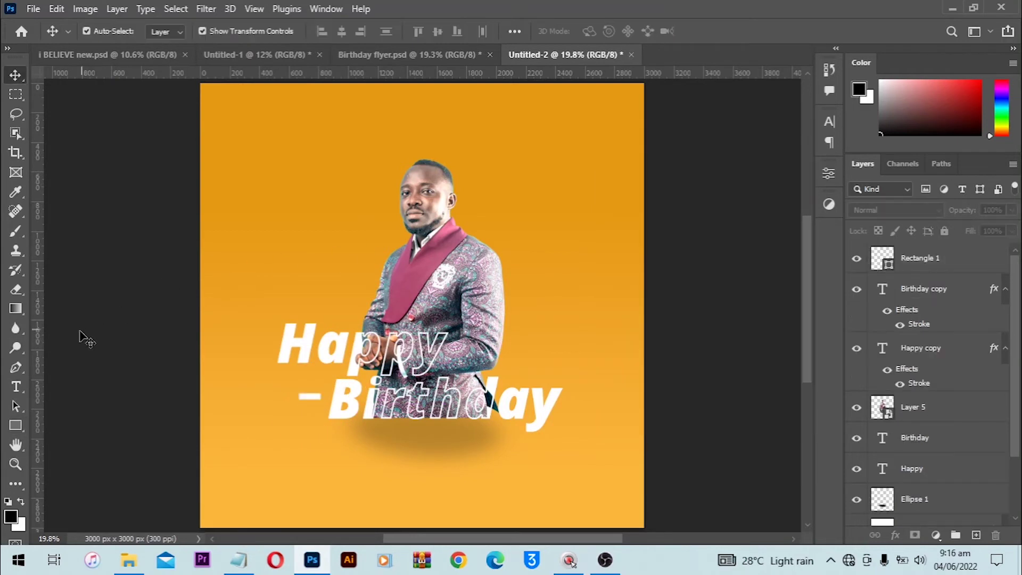
# Draw a circle about 409 by 409 px with the Ellipse tool on the orange area beside the man's head.
pyautogui.rightClick(16, 426)
pyautogui.click(88, 427)
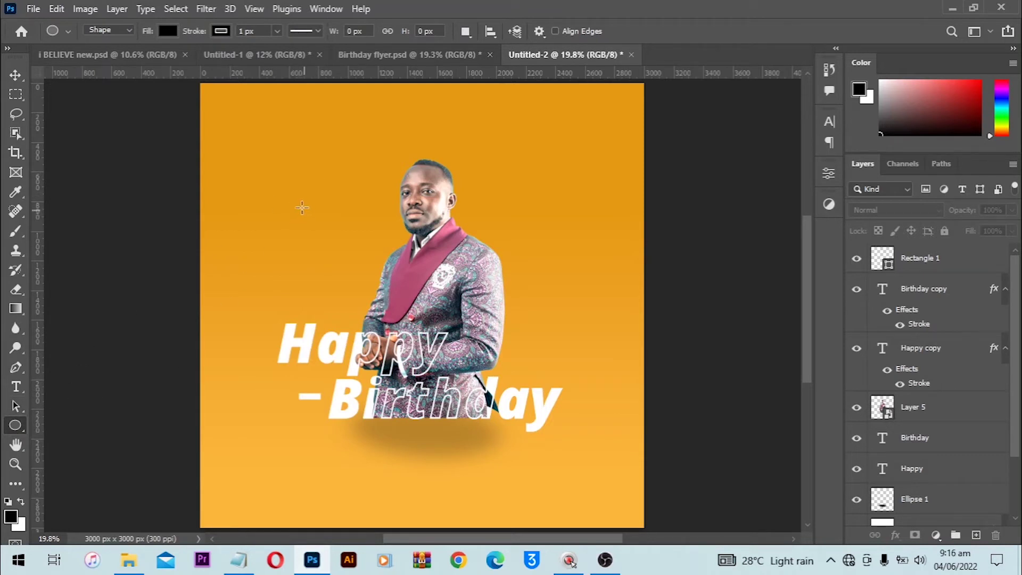
pyautogui.moveTo(301, 194); pyautogui.dragTo(363, 255)
# Remove the new circle's fill and set its stroke color to white.
pyautogui.click(167, 31)
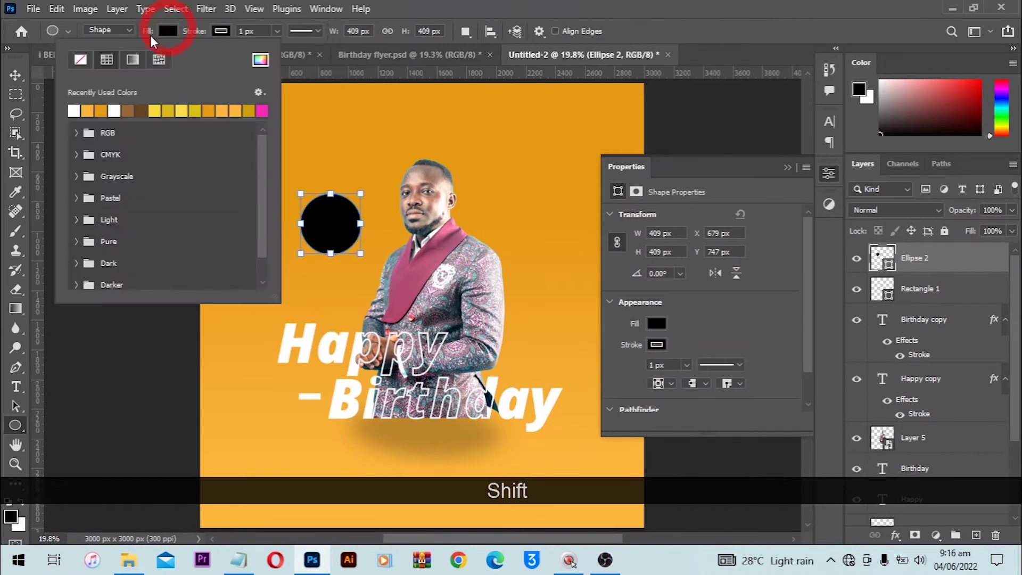
pyautogui.click(80, 61)
pyautogui.click(220, 31)
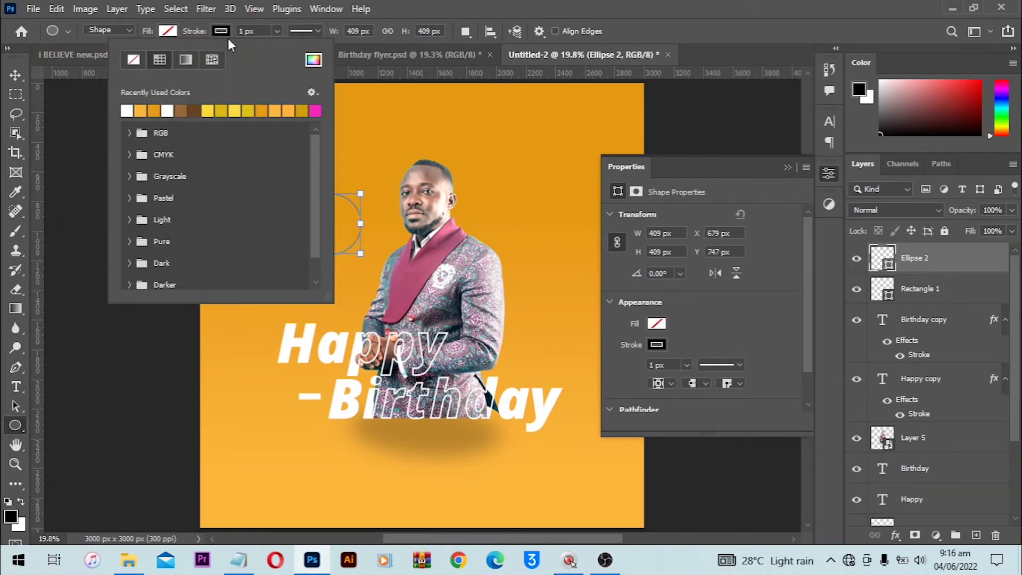
pyautogui.click(127, 110)
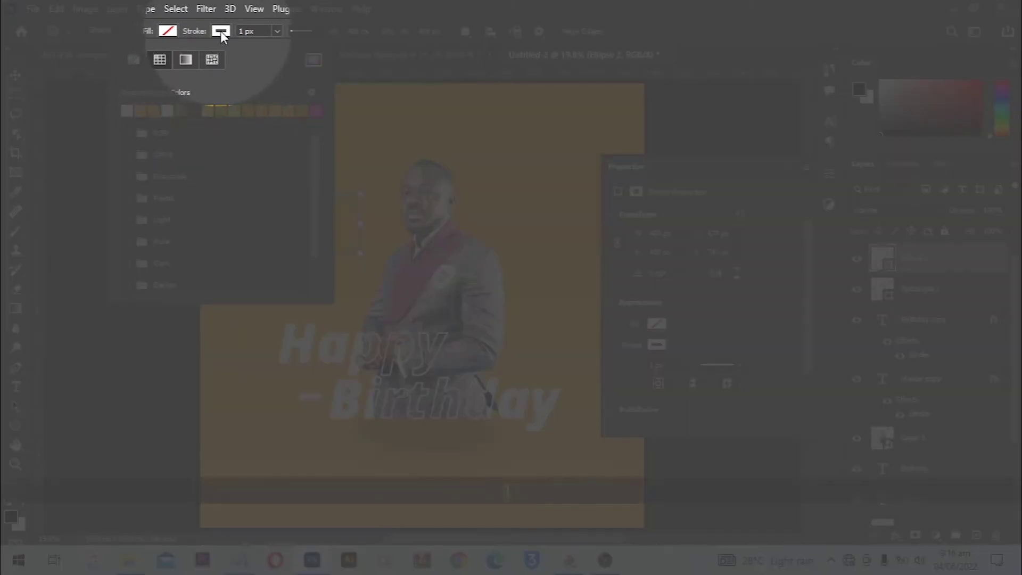
# Give the circle's outline the dashed stroke style with a width of 5 px.
pyautogui.click(316, 32)
pyautogui.click(317, 33)
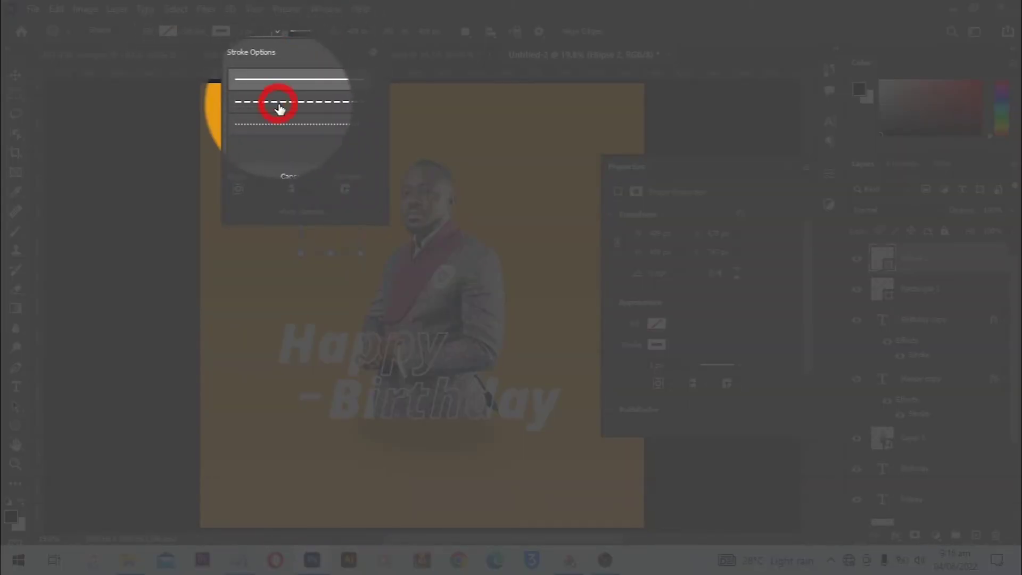
pyautogui.click(280, 109)
pyautogui.click(314, 63)
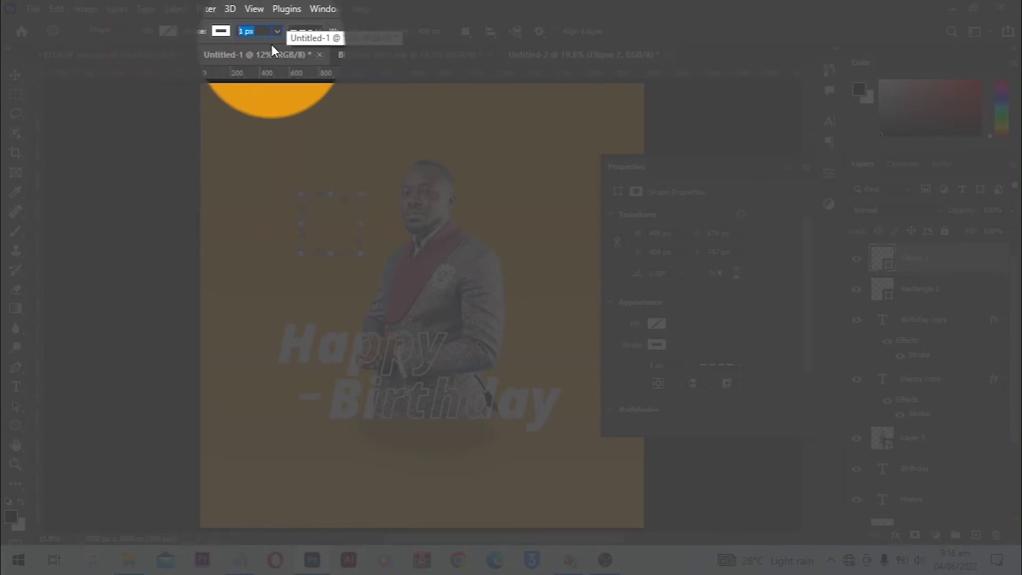
pyautogui.write('5')
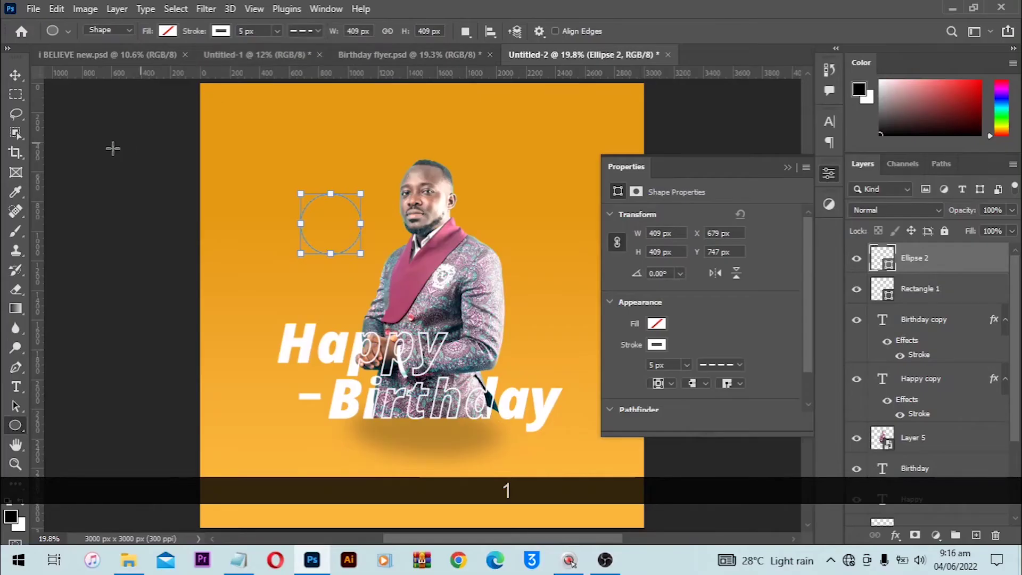
pyautogui.click(18, 73)
pyautogui.click(109, 160)
pyautogui.scroll(5, 330, 212)
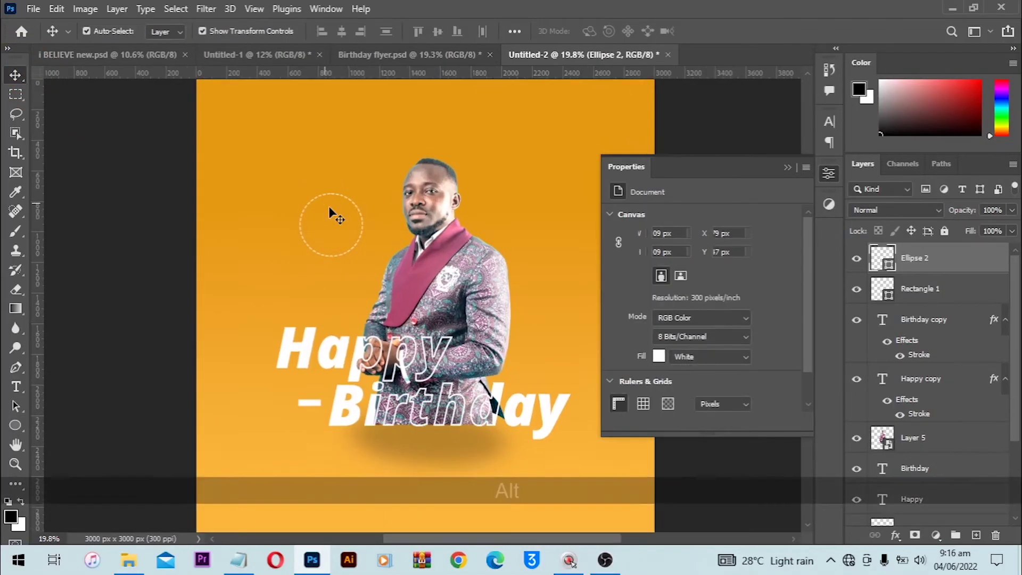
pyautogui.scroll(2, 399, 208)
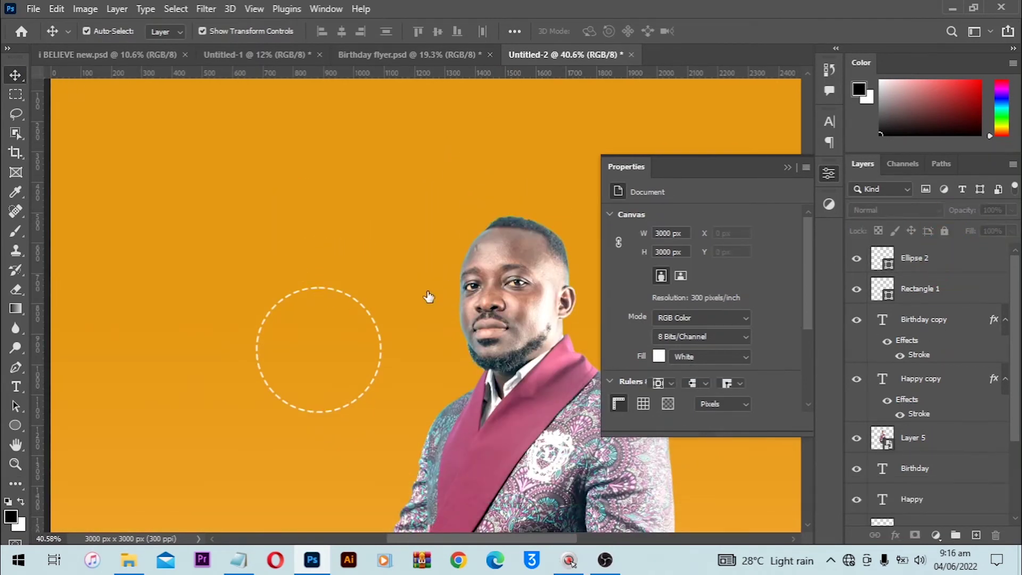
# Scale the dashed circle down to about 324 by 324 px and place it on the orange area beside the man's neck.
pyautogui.moveTo(323, 330); pyautogui.dragTo(261, 359)
pyautogui.scroll(-5, 293, 315)
pyautogui.scroll(-2, 295, 319)
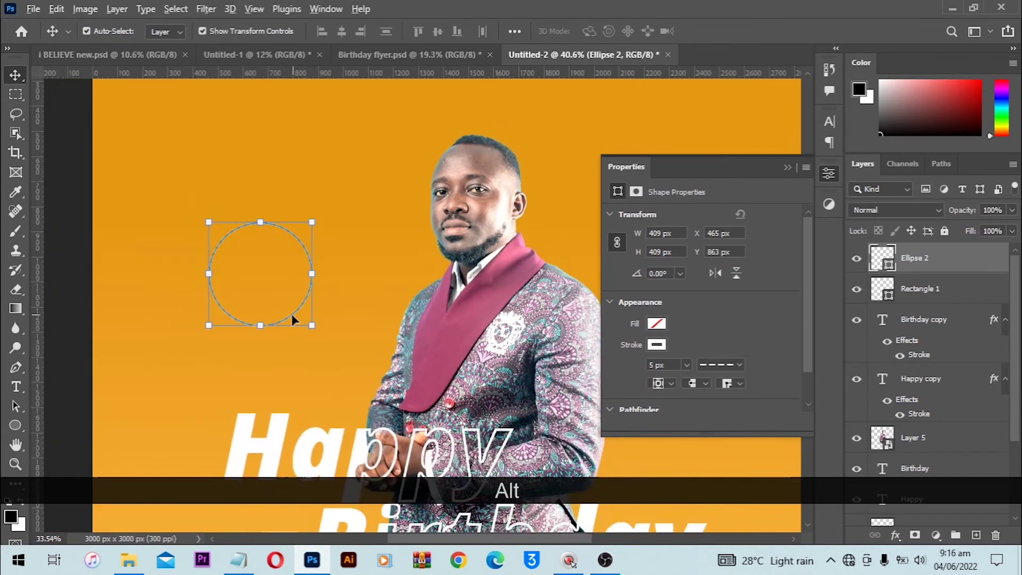
pyautogui.moveTo(317, 270); pyautogui.dragTo(301, 276)
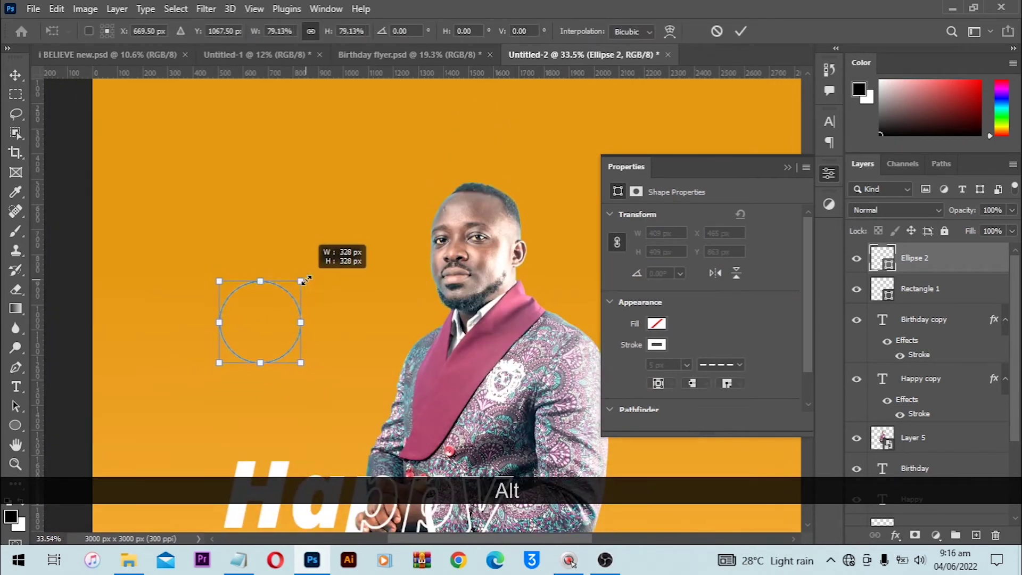
pyautogui.moveTo(260, 312); pyautogui.dragTo(308, 310)
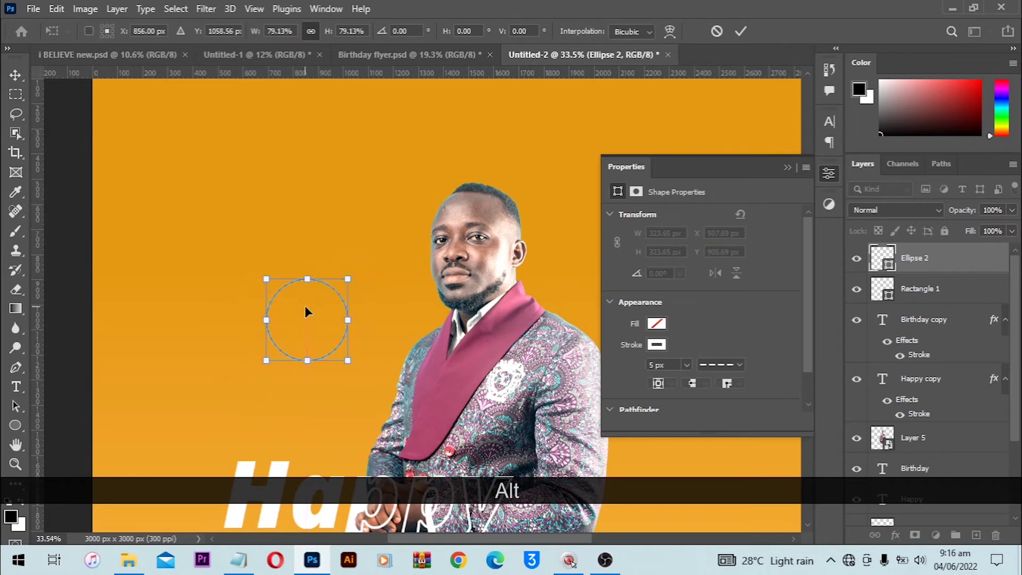
pyautogui.press('Return')
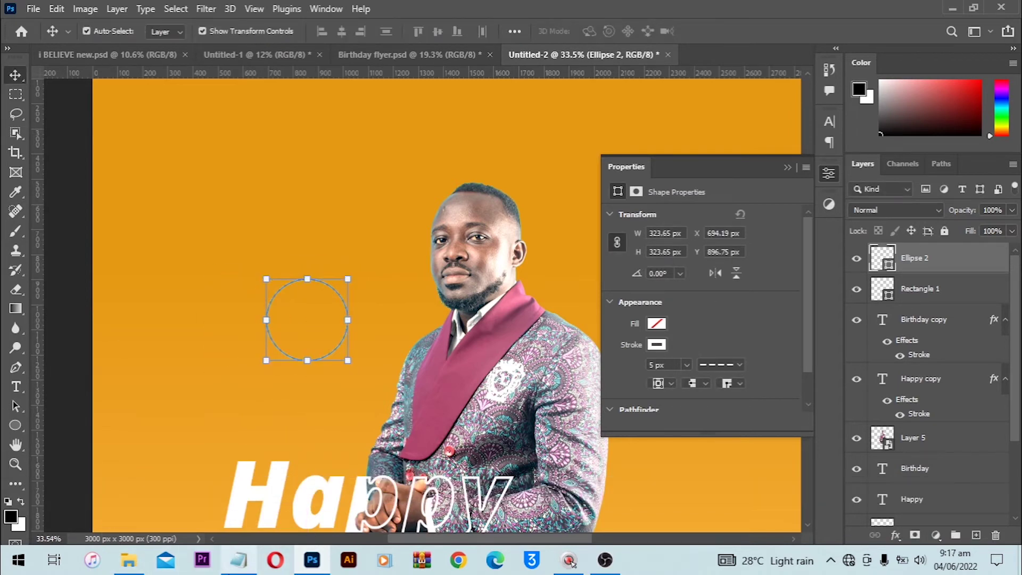
# Add the text "+1" in white, scale it to 30.25 pt and place it inside the dashed circle.
pyautogui.click(239, 560)
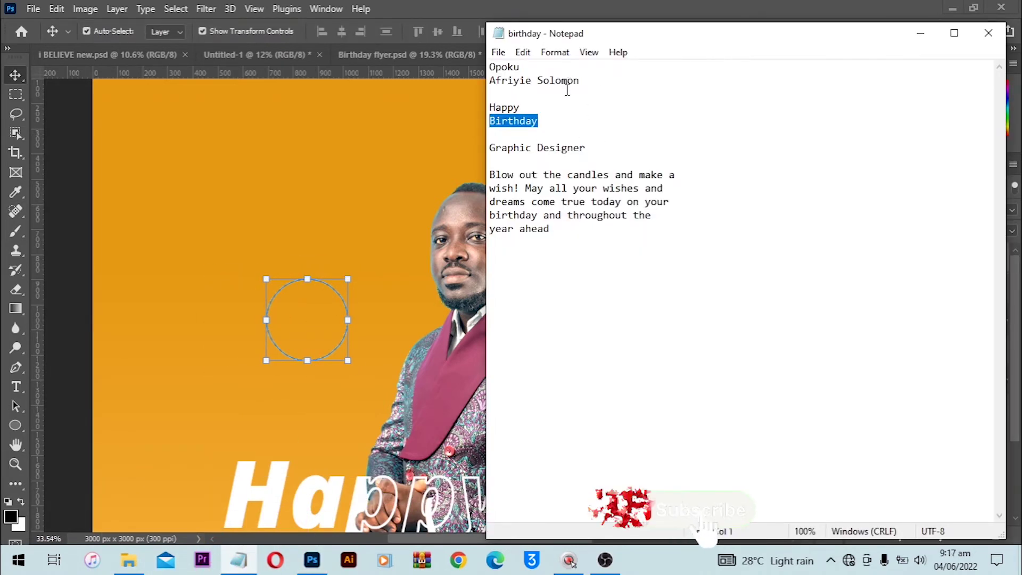
pyautogui.click(72, 284)
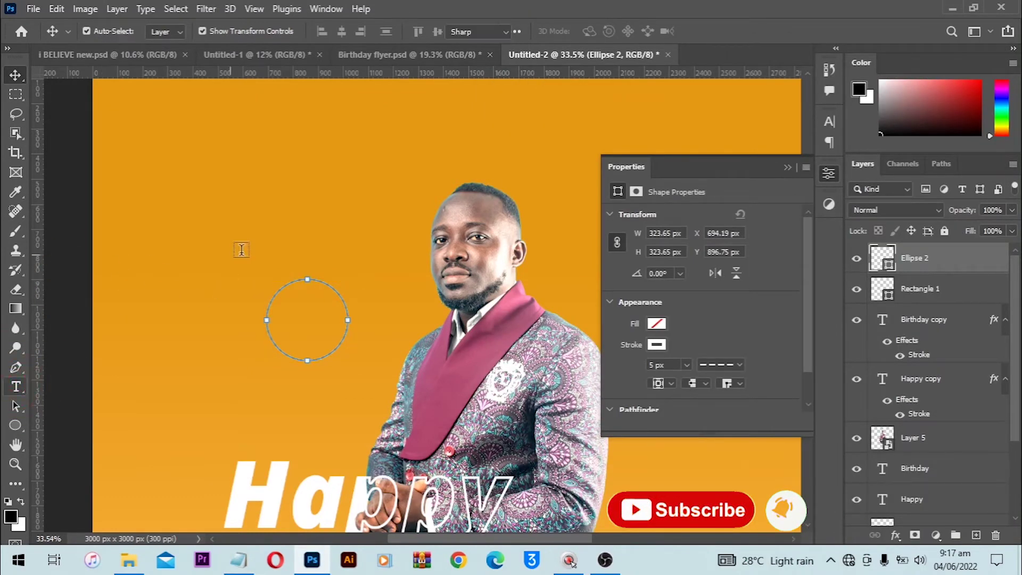
pyautogui.write('+1')
pyautogui.hotkey('ctrl', 't')
pyautogui.moveTo(259, 215); pyautogui.dragTo(294, 276)
pyautogui.press('Return')
# Center the "+1" text horizontally in the upper half of the dashed circle with fine nudges.
pyautogui.scroll(5, 307, 282)
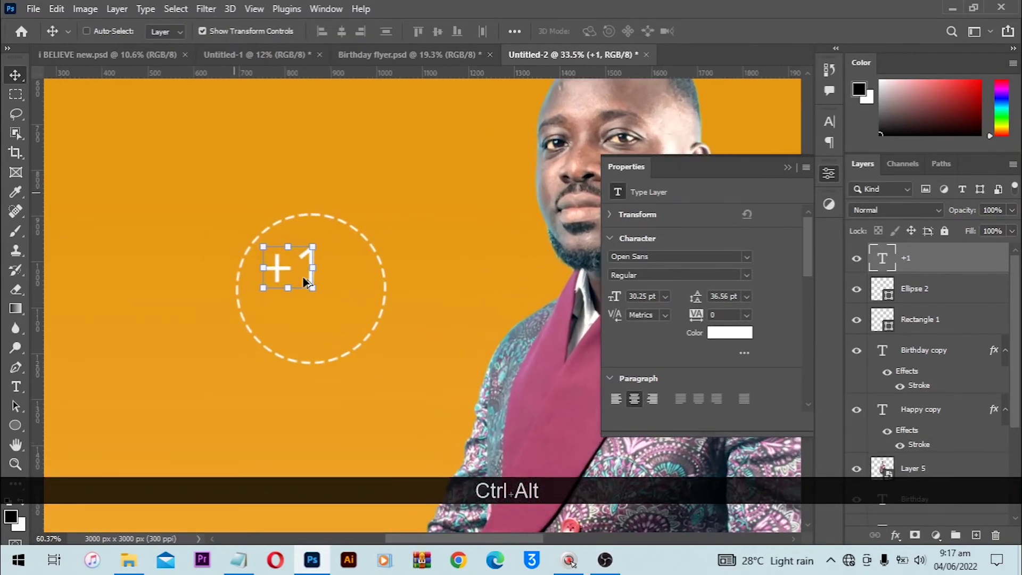
pyautogui.scroll(-2, 287, 291)
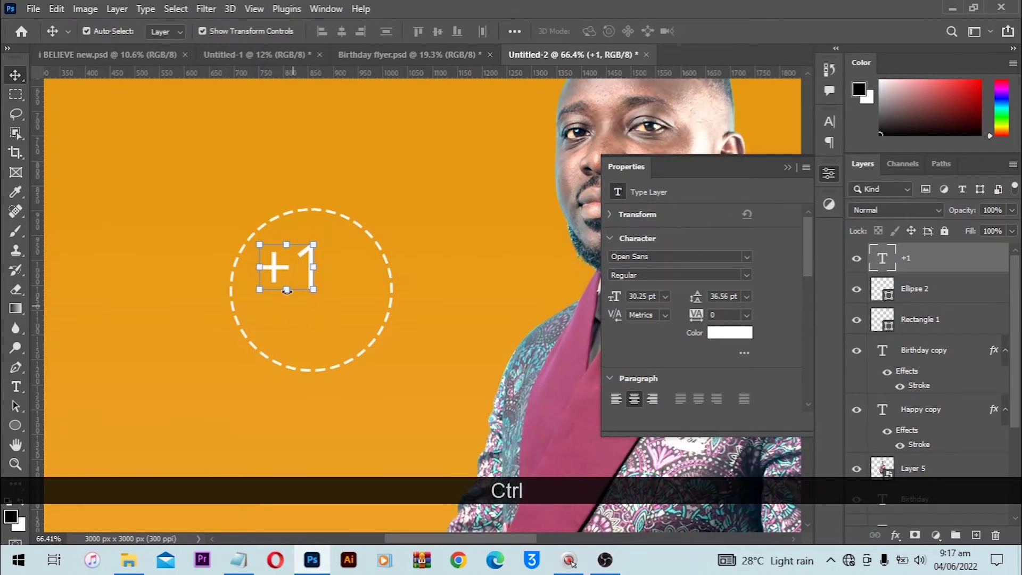
pyautogui.moveTo(272, 268); pyautogui.dragTo(298, 269)
pyautogui.press('Left')
pyautogui.press('Left')
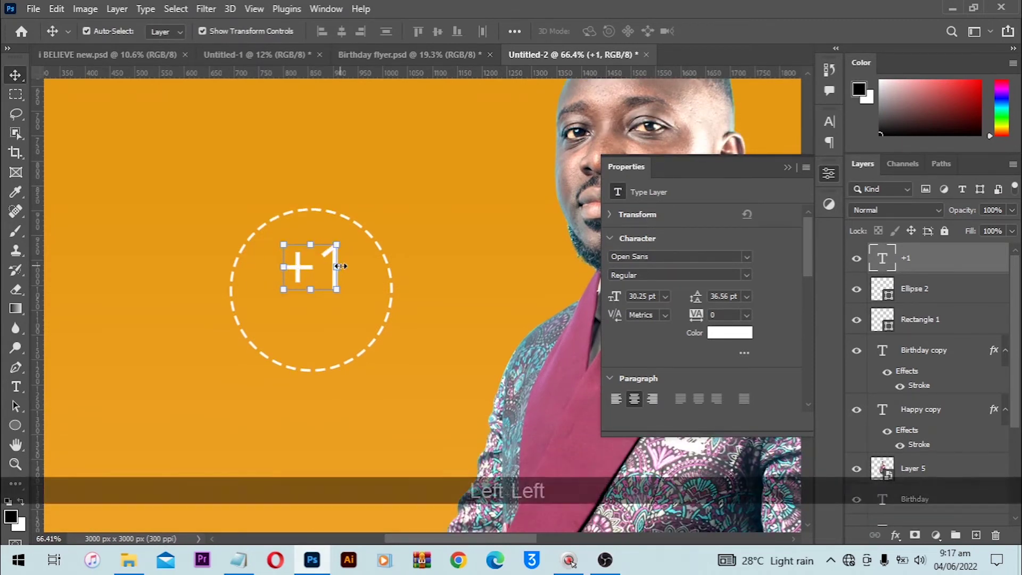
pyautogui.press('Down')
pyautogui.press('Down')
pyautogui.press('Down')
pyautogui.press('Left')
pyautogui.press('Left')
# Set the "+1" text's font style to Semibold and fine-tune its vertical position inside the dashed circle.
pyautogui.click(747, 274)
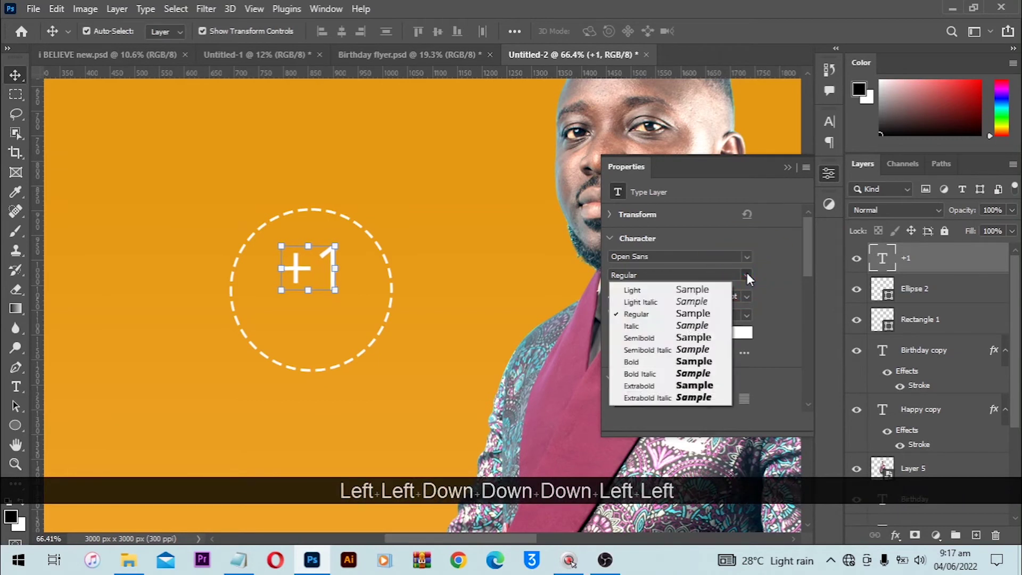
pyautogui.click(675, 341)
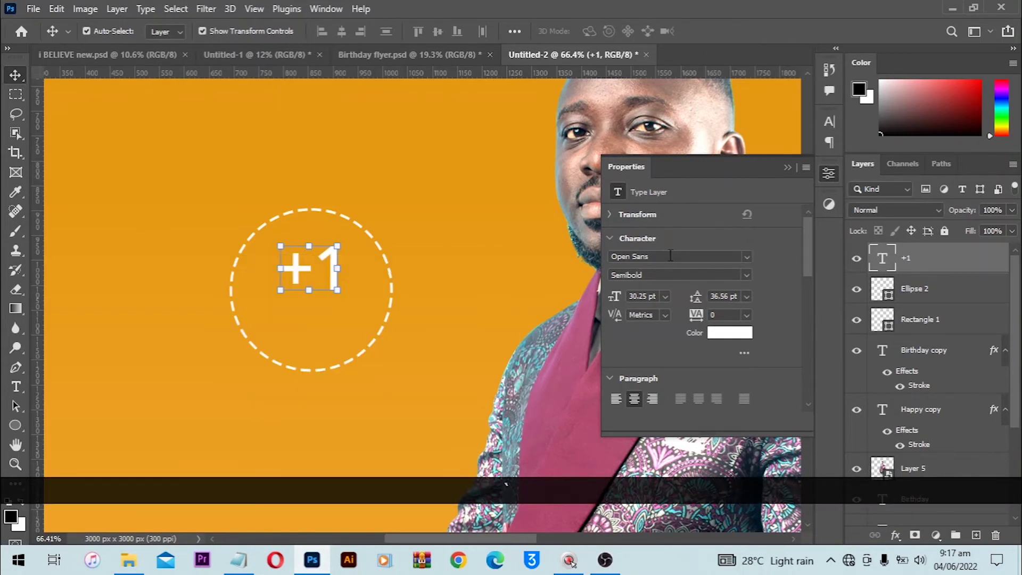
pyautogui.press('Down')
pyautogui.press('Down')
pyautogui.press('Down')
pyautogui.press('Down')
pyautogui.press('Down')
pyautogui.press('Down')
pyautogui.press('Down')
pyautogui.press('Down')
pyautogui.press('Down')
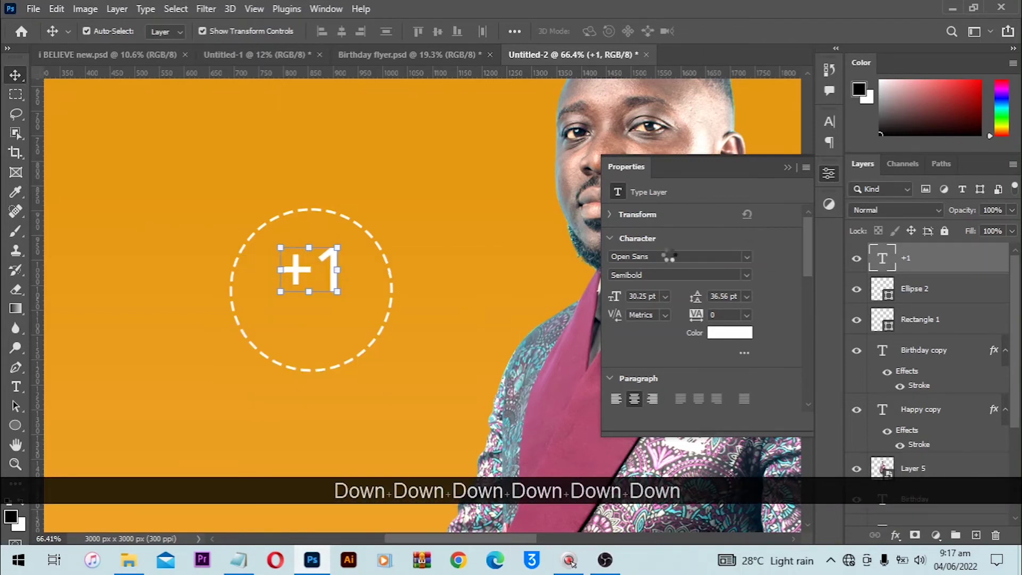
pyautogui.press('Down')
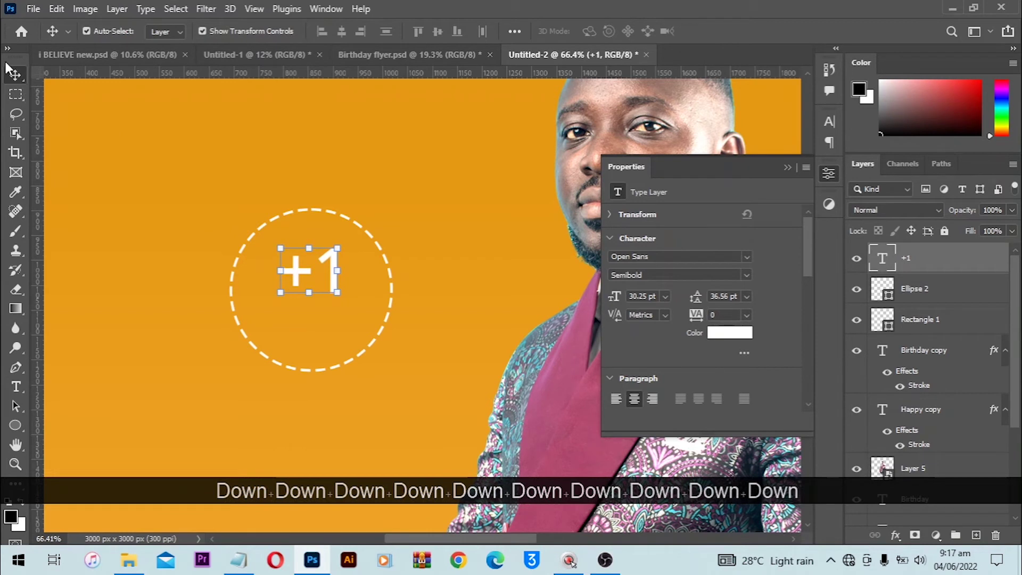
pyautogui.click(328, 277)
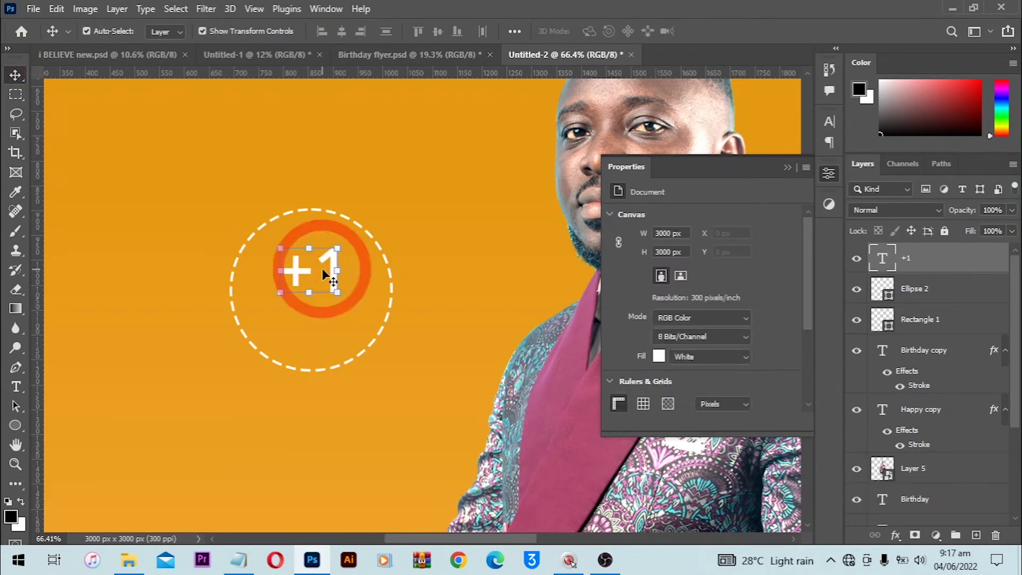
pyautogui.press('Up')
pyautogui.press('Up')
pyautogui.press('Up')
pyautogui.click(343, 187)
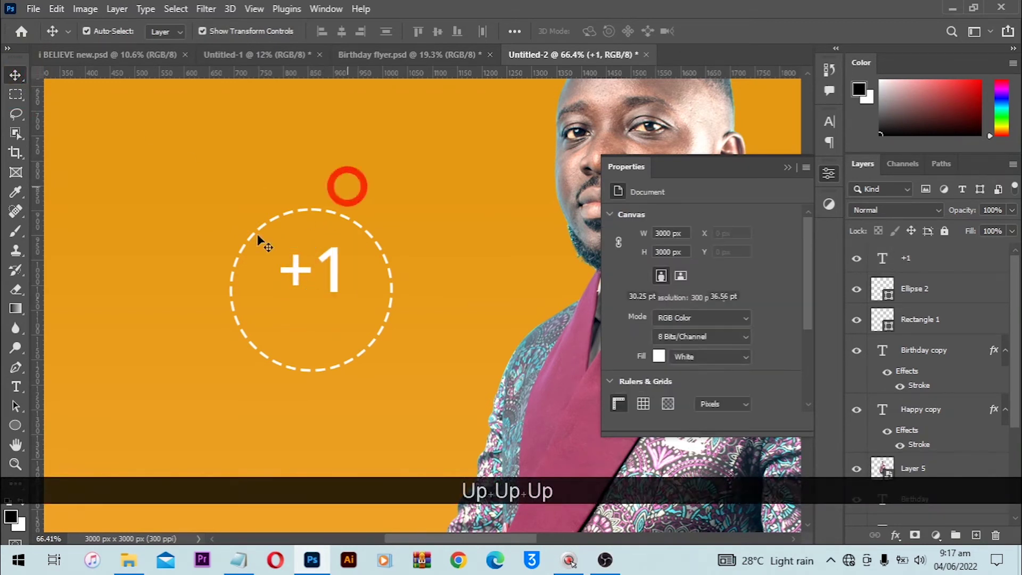
pyautogui.click(83, 344)
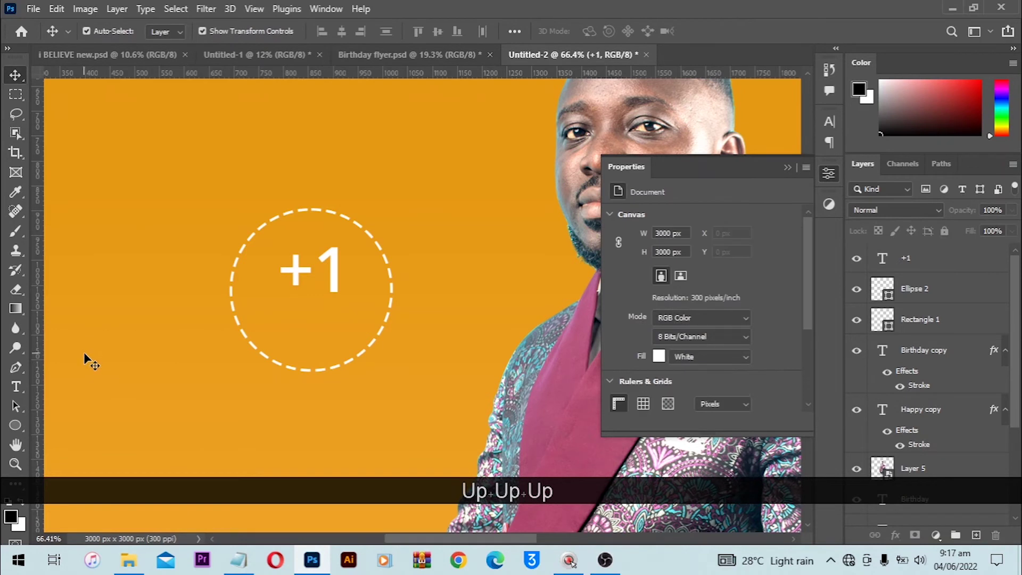
# Add the birthday date (month and two-digit day) as 17 pt Open Sans Semibold text below "+1".
pyautogui.click(16, 387)
pyautogui.click(270, 325)
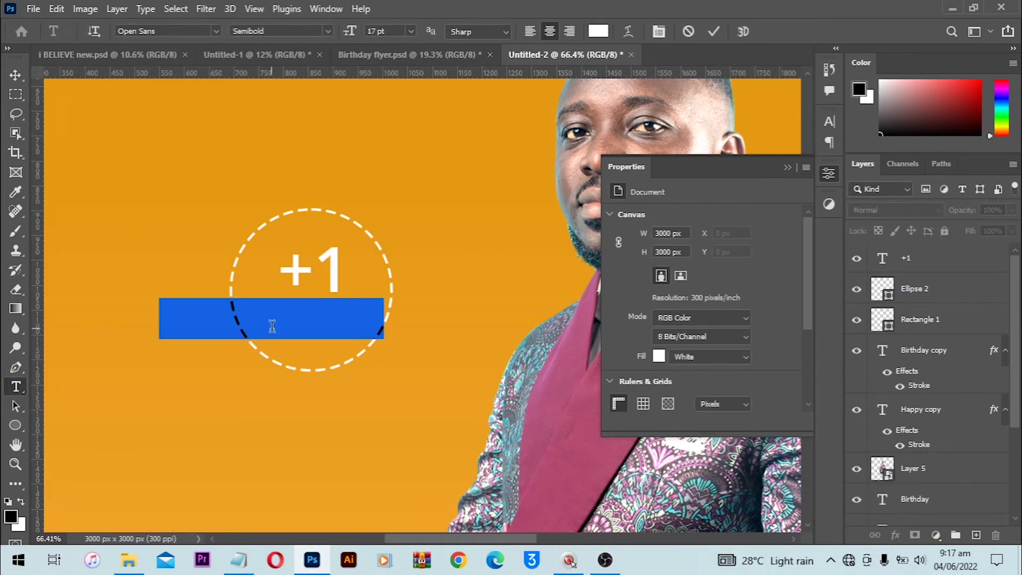
pyautogui.write('June 03')
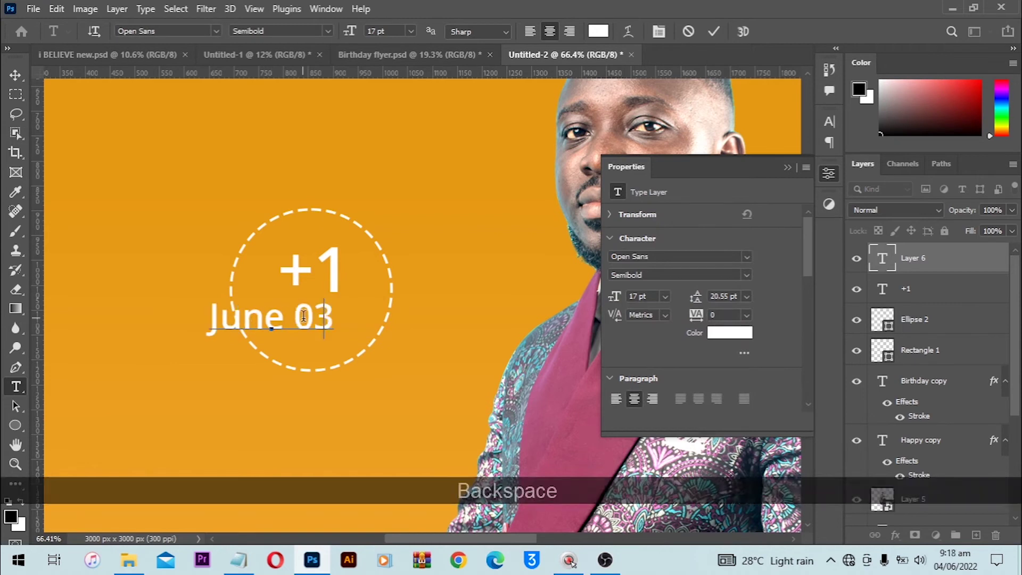
pyautogui.press('BackSpace')
pyautogui.write('5')
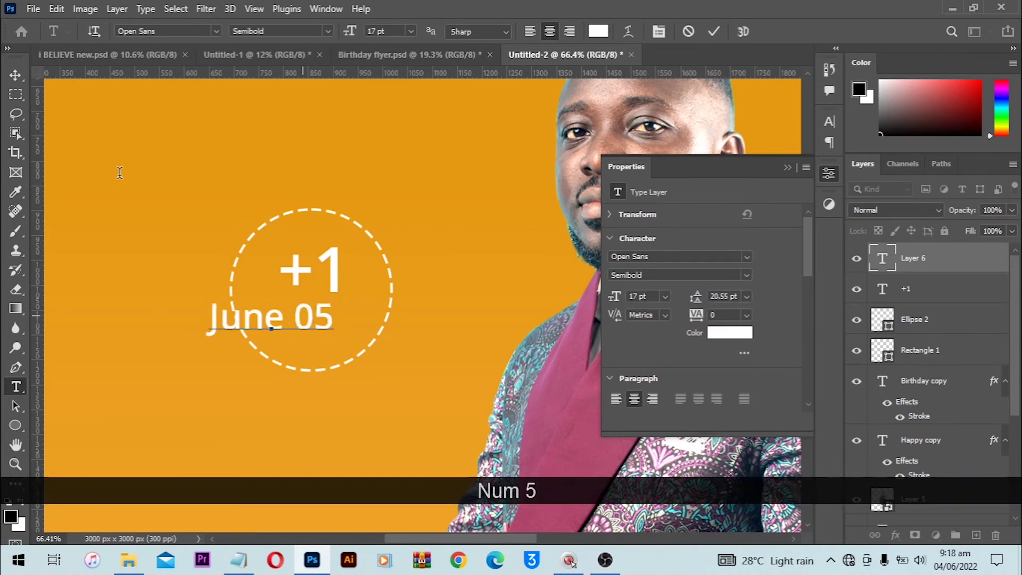
pyautogui.click(19, 74)
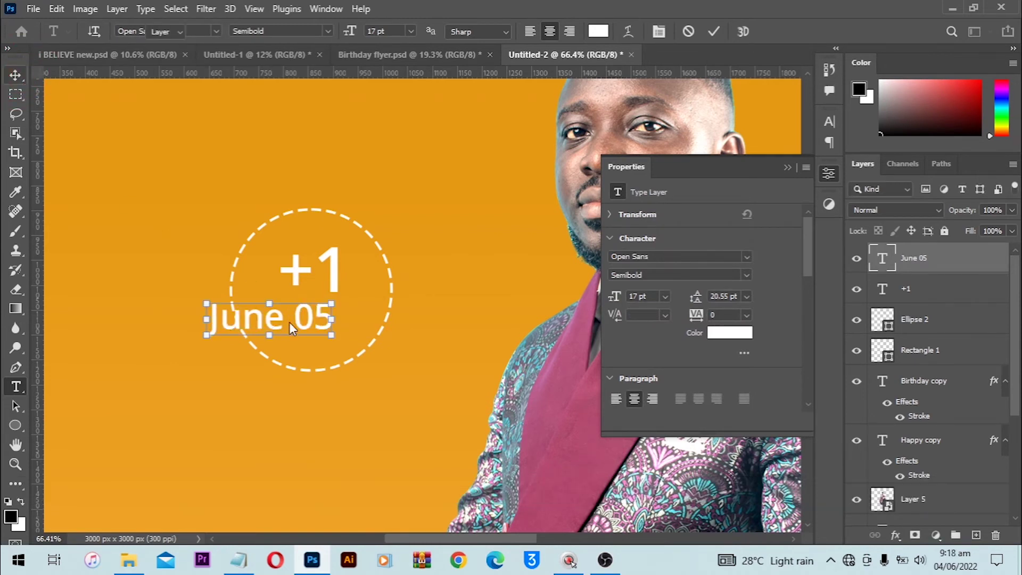
# Center the date text under "+1" and scale it to 79.50% so it fits inside the dashed circle.
pyautogui.moveTo(328, 311); pyautogui.dragTo(358, 303)
pyautogui.hotkey('ctrl', 't')
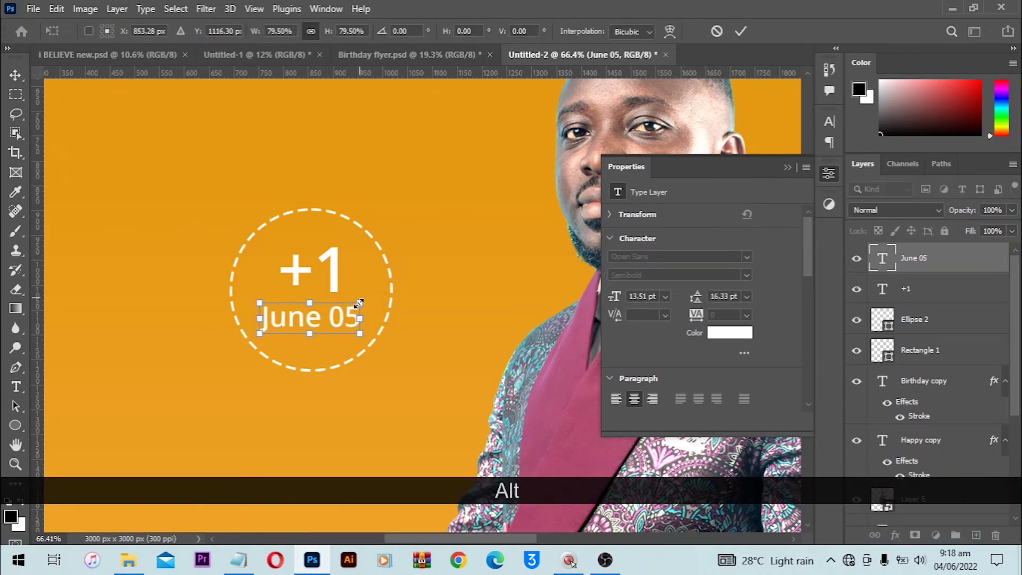
pyautogui.hotkey('alt', 'shift', 'Return')
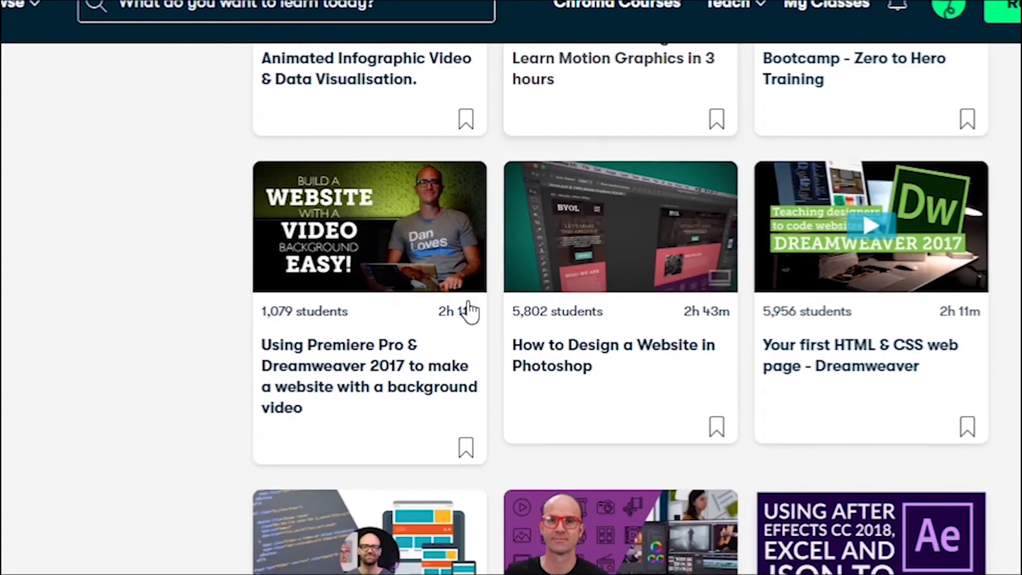
pyautogui.scroll(-10, 463, 511)
pyautogui.scroll(-10, 574, 402)
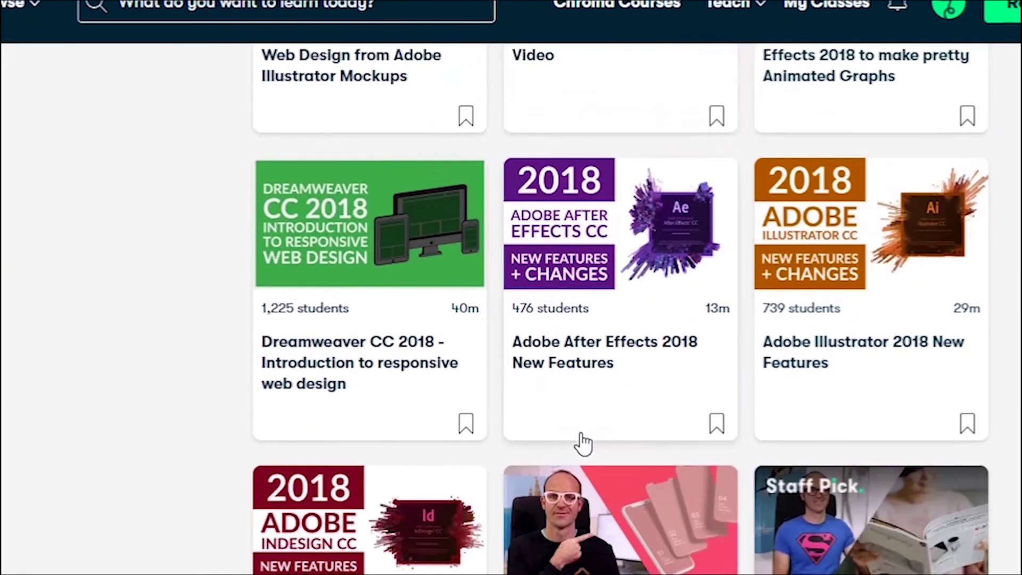
pyautogui.scroll(-6, 585, 447)
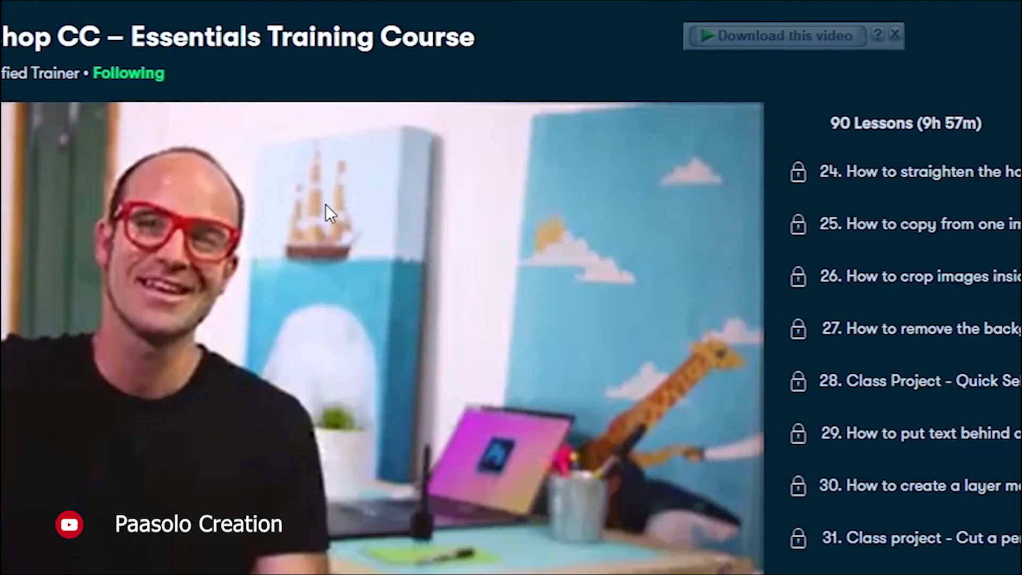
pyautogui.scroll(-8, 951, 165)
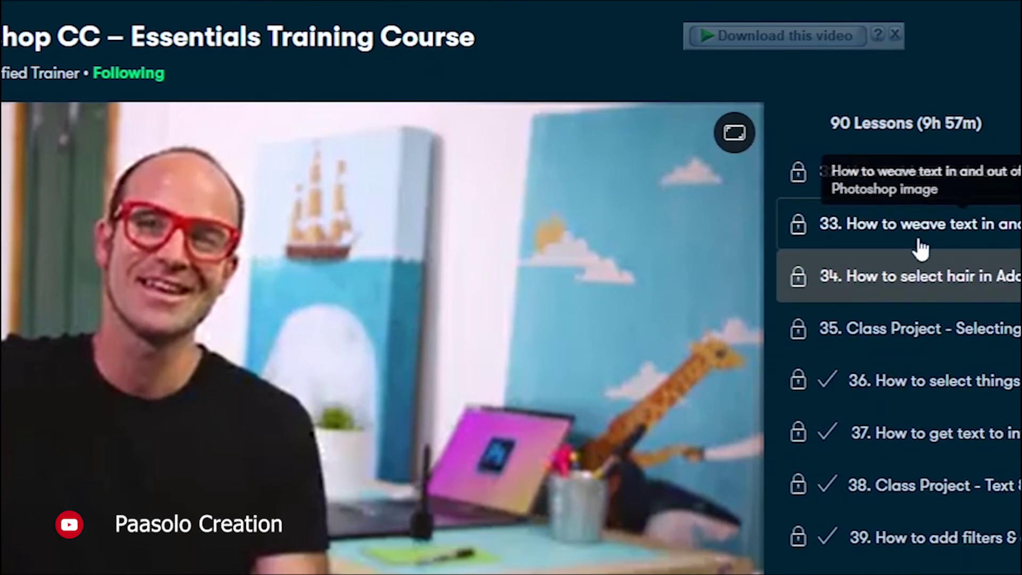
pyautogui.scroll(-12, 921, 249)
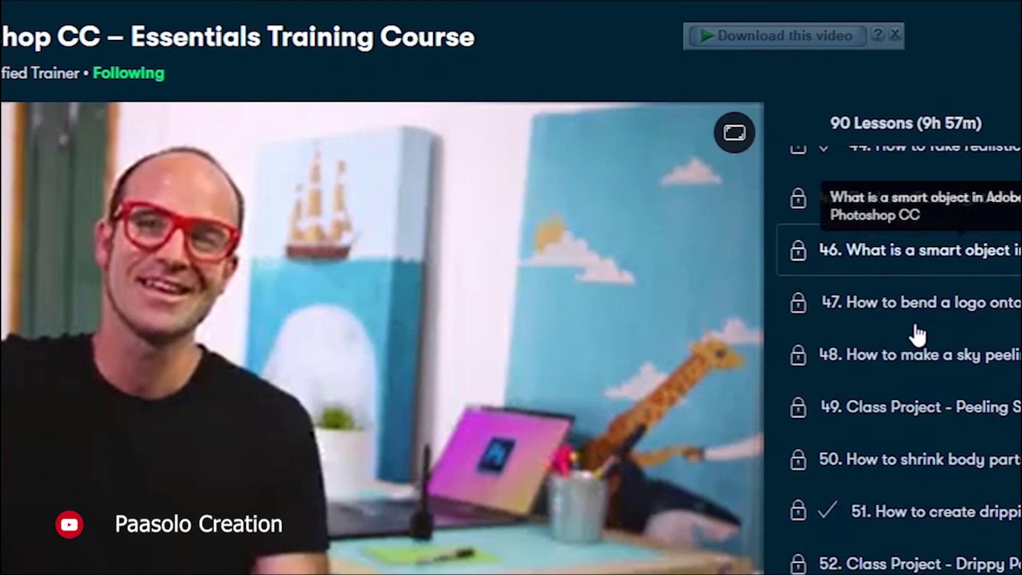
pyautogui.scroll(-12, 918, 334)
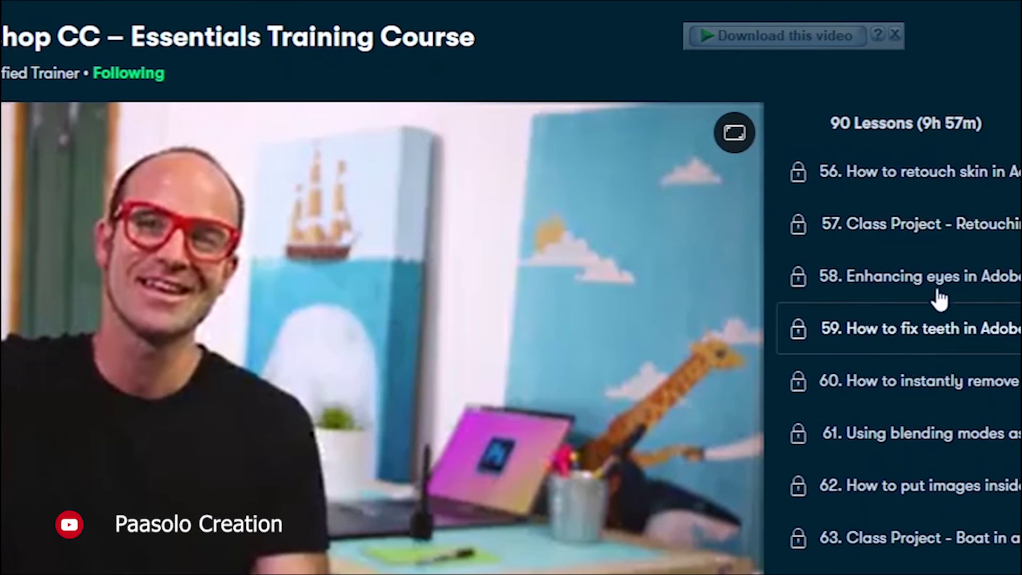
pyautogui.scroll(-5, 905, 299)
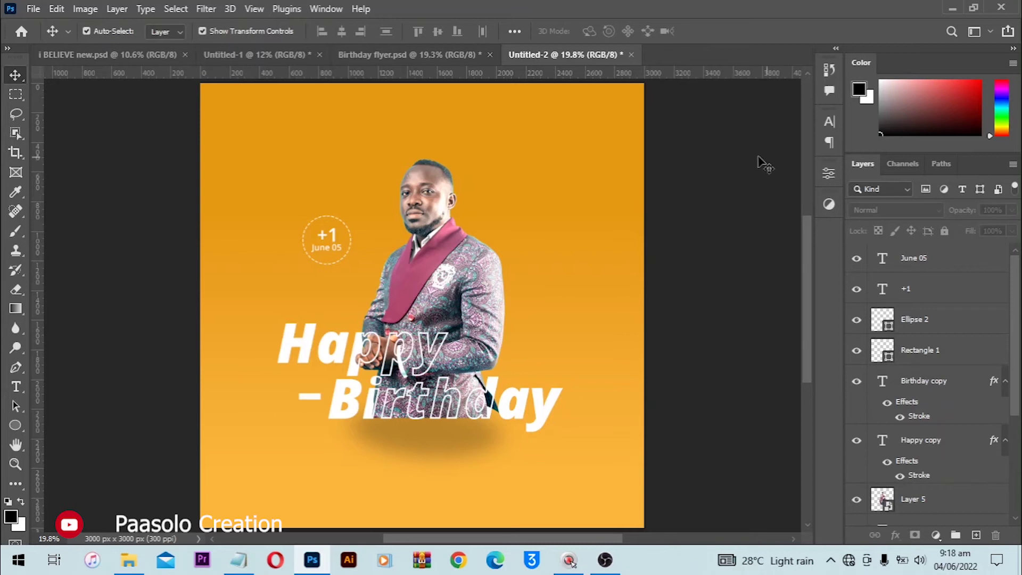
# Switch to the birthday text file in Notepad and copy the celebrant's two-line full name.
pyautogui.moveTo(128, 563)
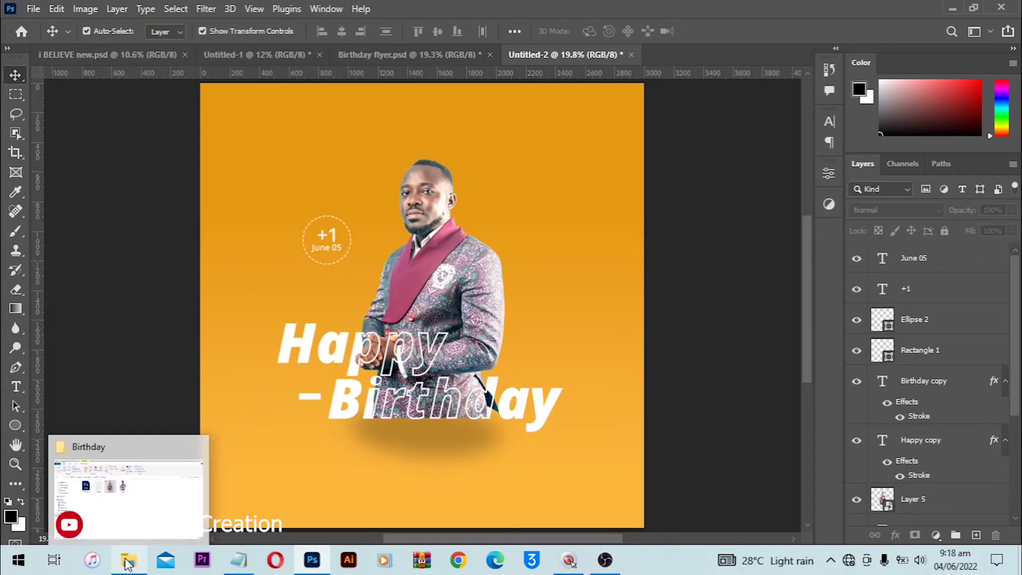
pyautogui.click(239, 560)
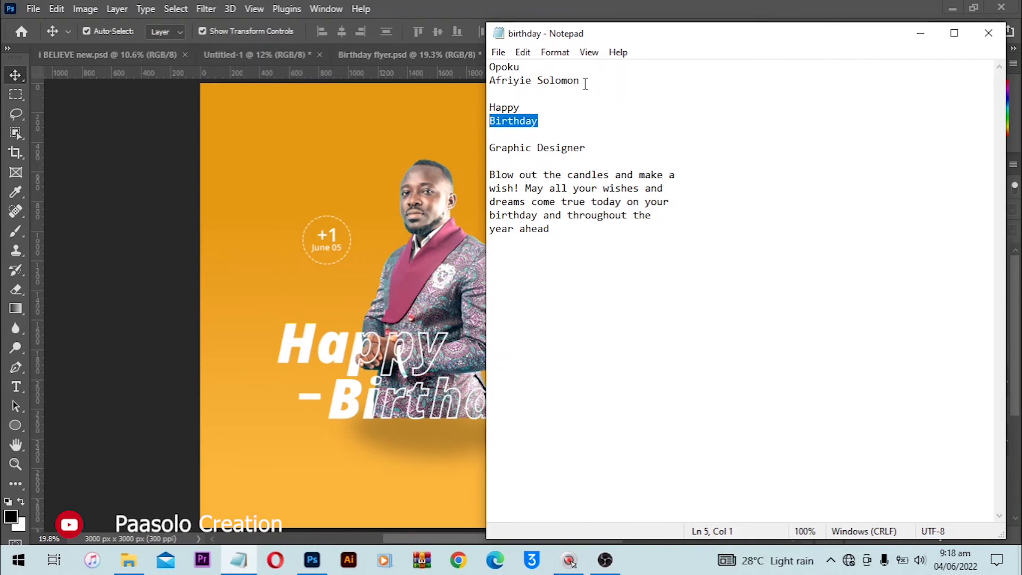
pyautogui.moveTo(585, 84); pyautogui.dragTo(473, 65)
pyautogui.hotkey('ctrl', 'c')
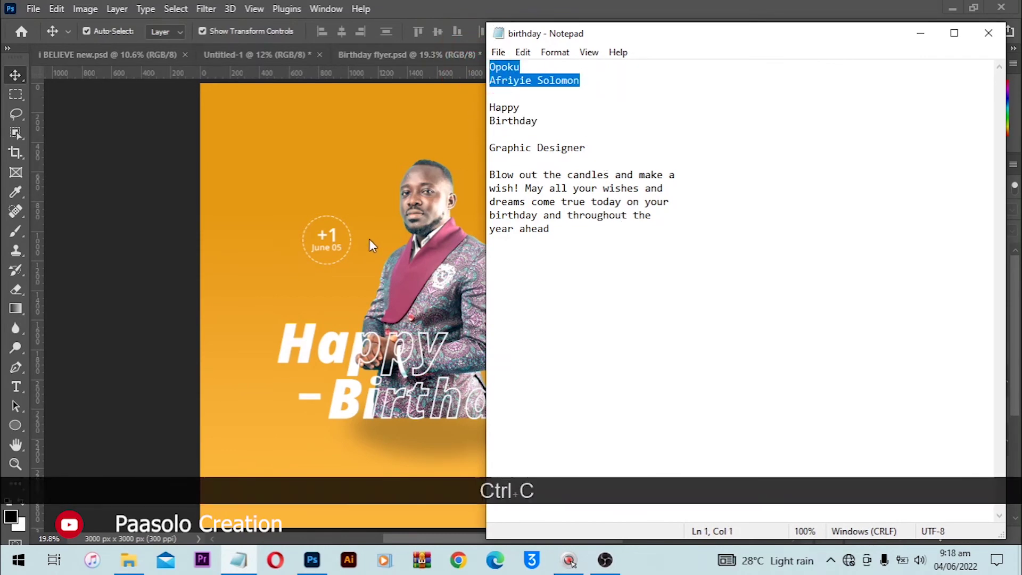
# Return to Photoshop, paste the celebrant's full name as text beside the man's shoulder, and left-align it.
pyautogui.click(373, 167)
pyautogui.click(16, 387)
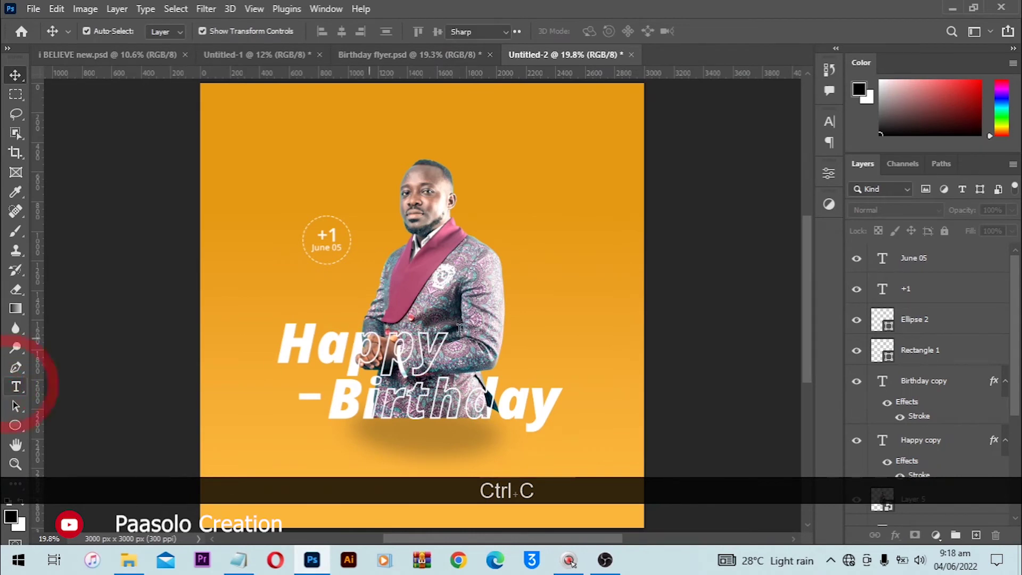
pyautogui.click(535, 267)
pyautogui.hotkey('ctrl', 'v')
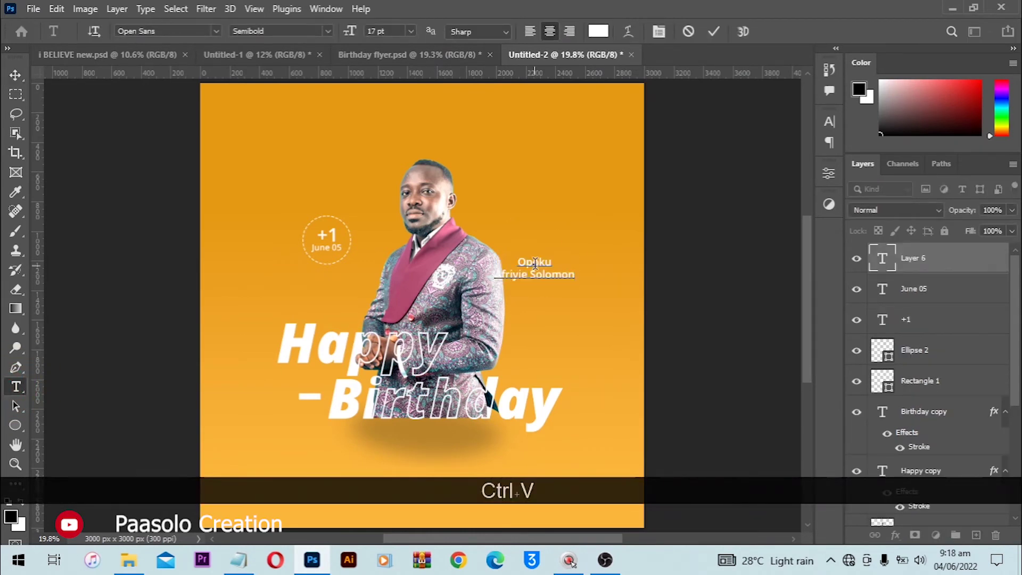
pyautogui.hotkey('ctrl', 'a')
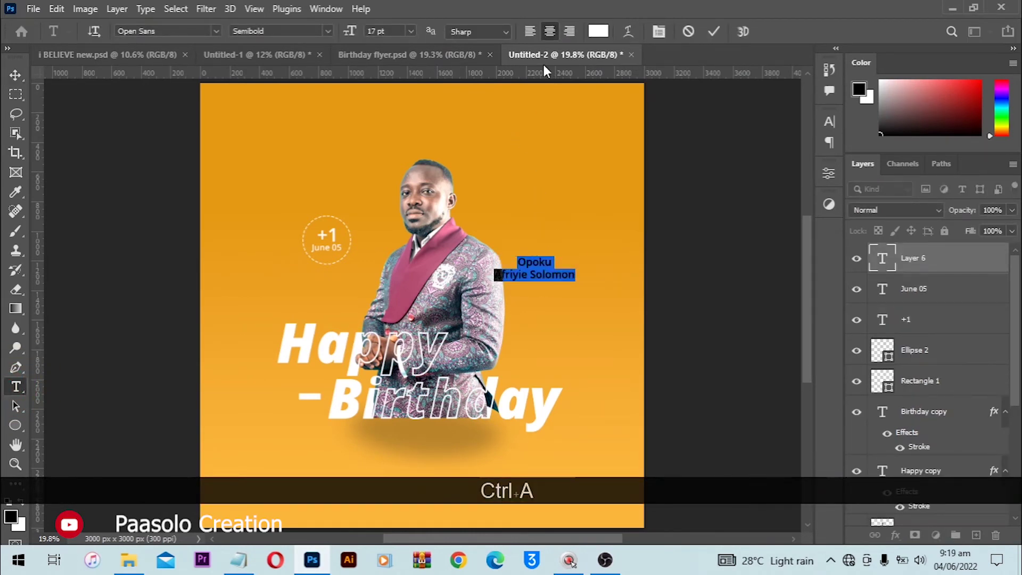
pyautogui.click(530, 32)
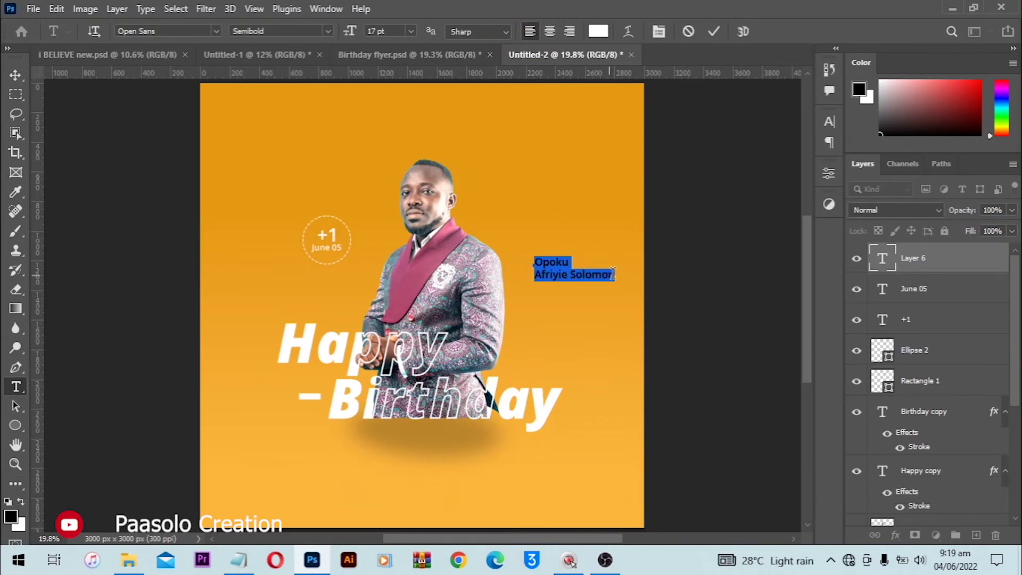
# Rotate the celebrant's name text 90° counter-clockwise and move it closer to the man's arm, above the end of "Birthday".
pyautogui.click(708, 33)
pyautogui.hotkey('ctrl', 'z')
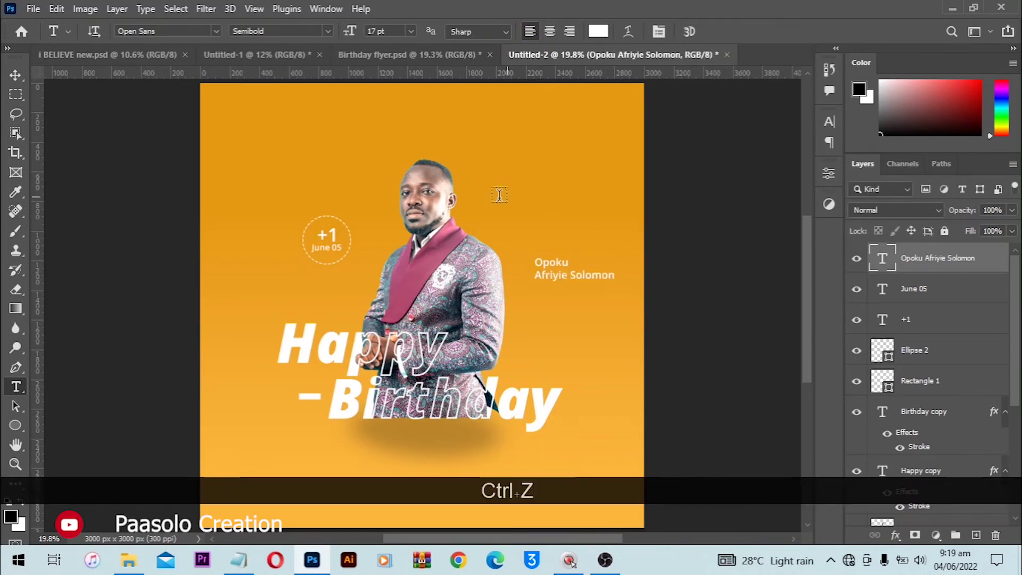
pyautogui.click(61, 8)
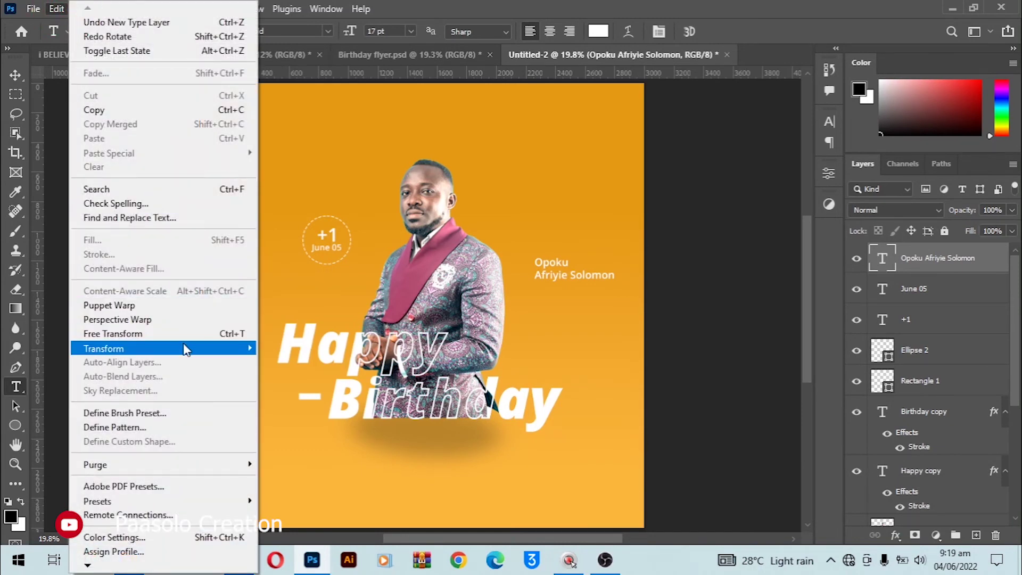
pyautogui.moveTo(184, 347)
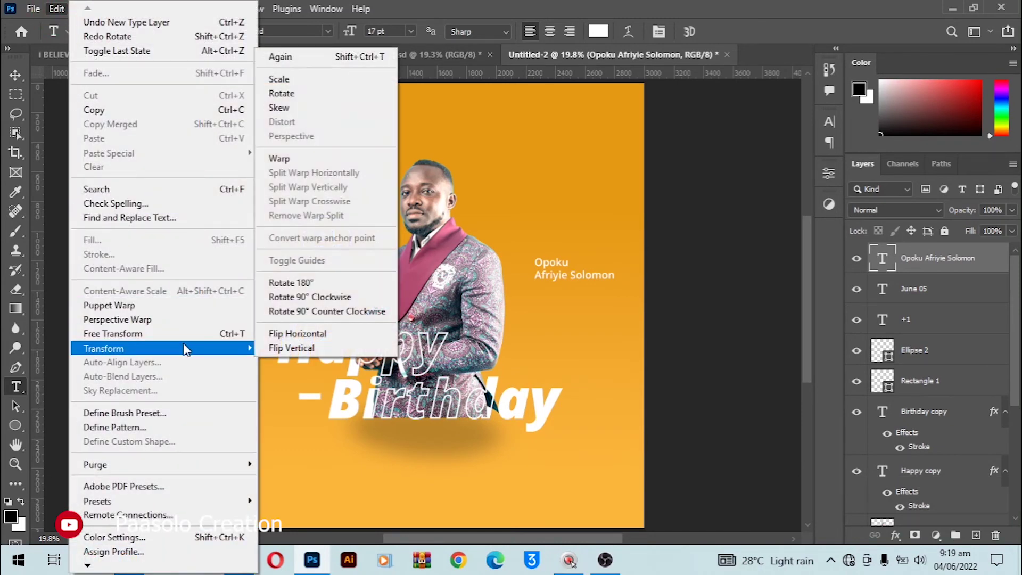
pyautogui.click(334, 312)
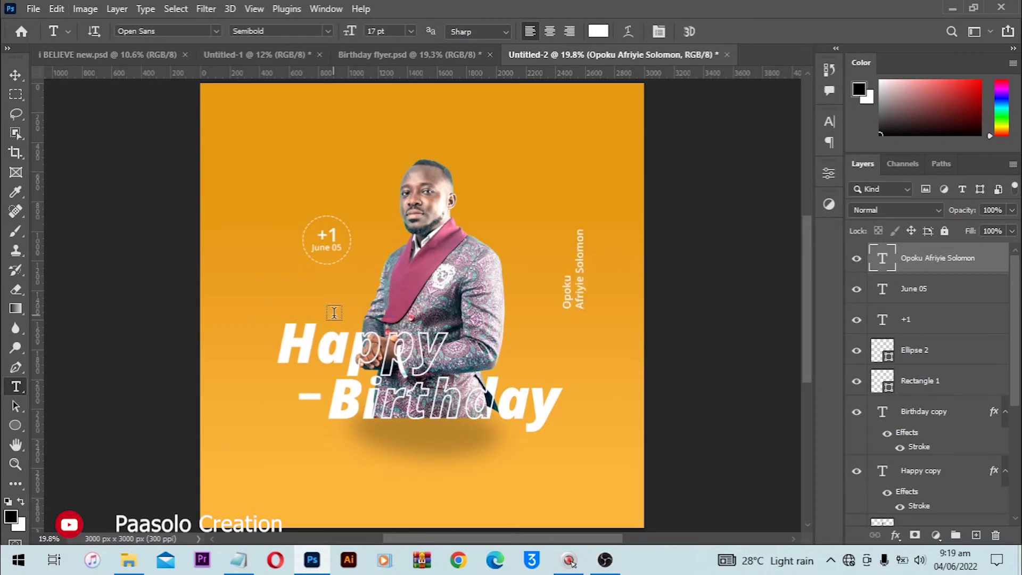
pyautogui.click(15, 77)
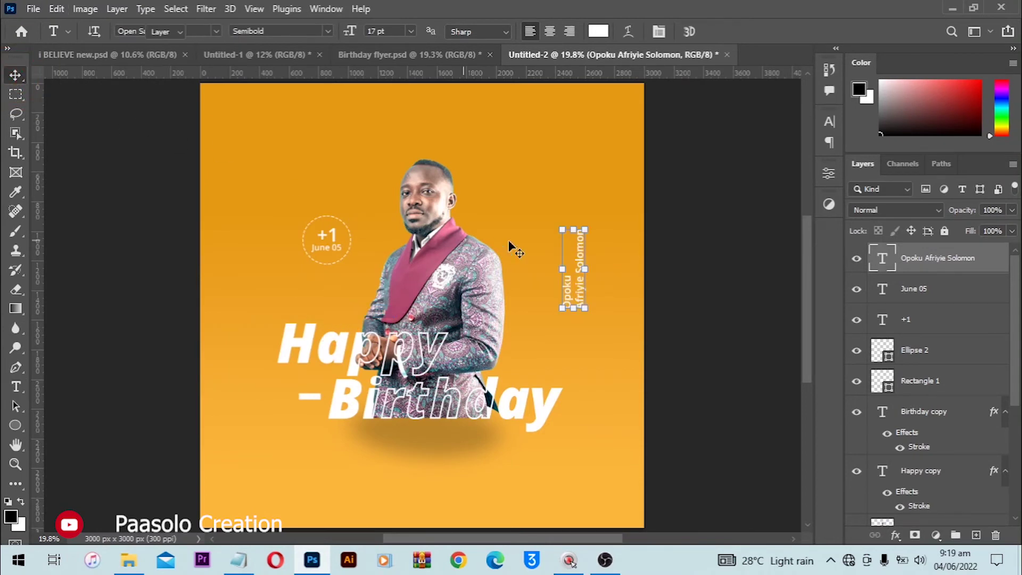
pyautogui.click(678, 229)
pyautogui.moveTo(581, 273); pyautogui.dragTo(555, 297)
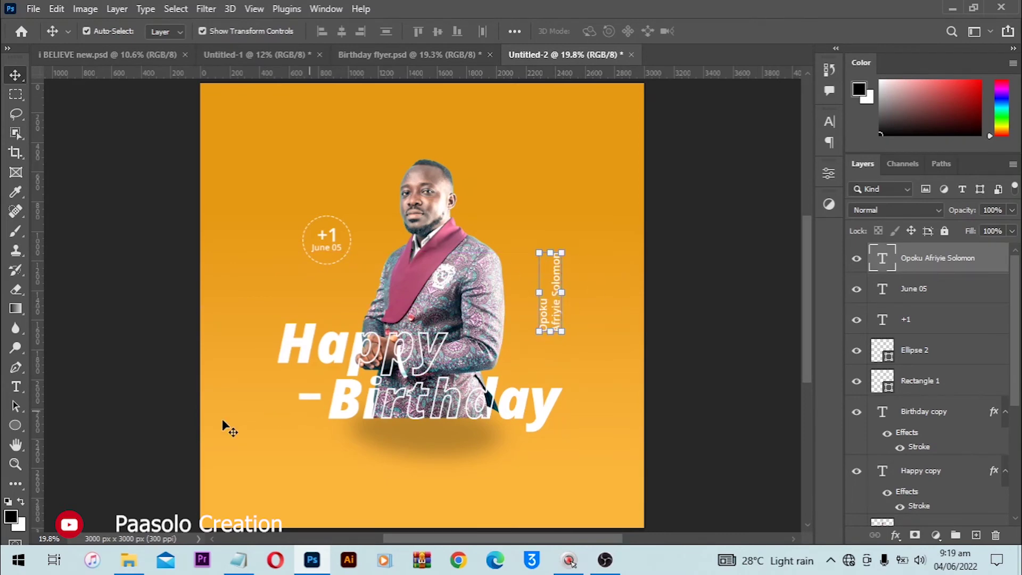
# Duplicate the rotated name text alongside the original and replace the copy's content with "Graphic Designer".
pyautogui.scroll(3, 567, 297)
pyautogui.scroll(-2, 567, 299)
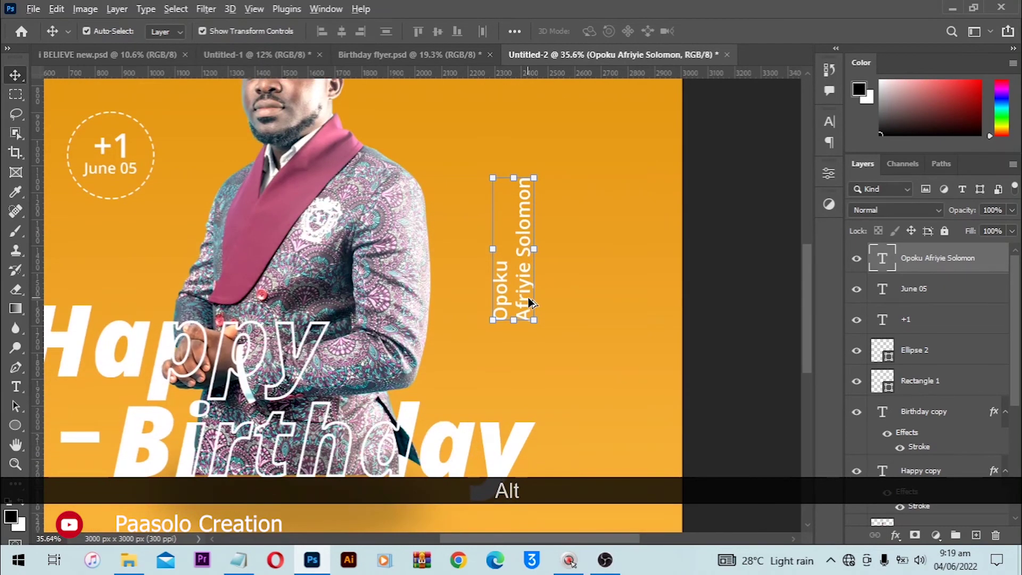
pyautogui.moveTo(529, 298); pyautogui.dragTo(563, 294)
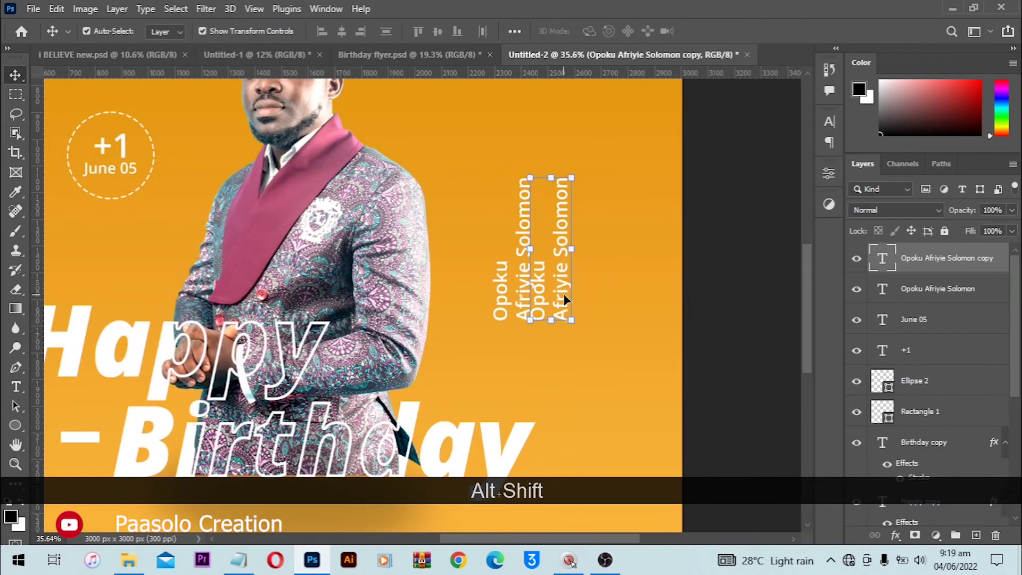
pyautogui.press('t')
pyautogui.click(565, 293)
pyautogui.hotkey('ctrl', 'a')
pyautogui.hotkey('ctrl', 'v')
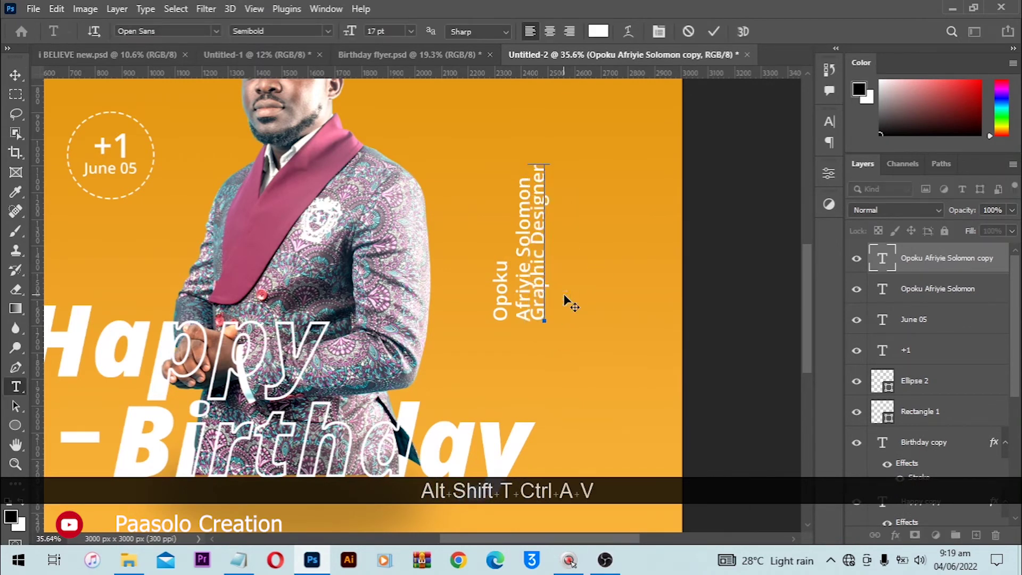
# Reduce the "Graphic Designer" text to 13 pt and finally to 10 pt, set slightly apart from the name.
pyautogui.hotkey('ctrl', 'a')
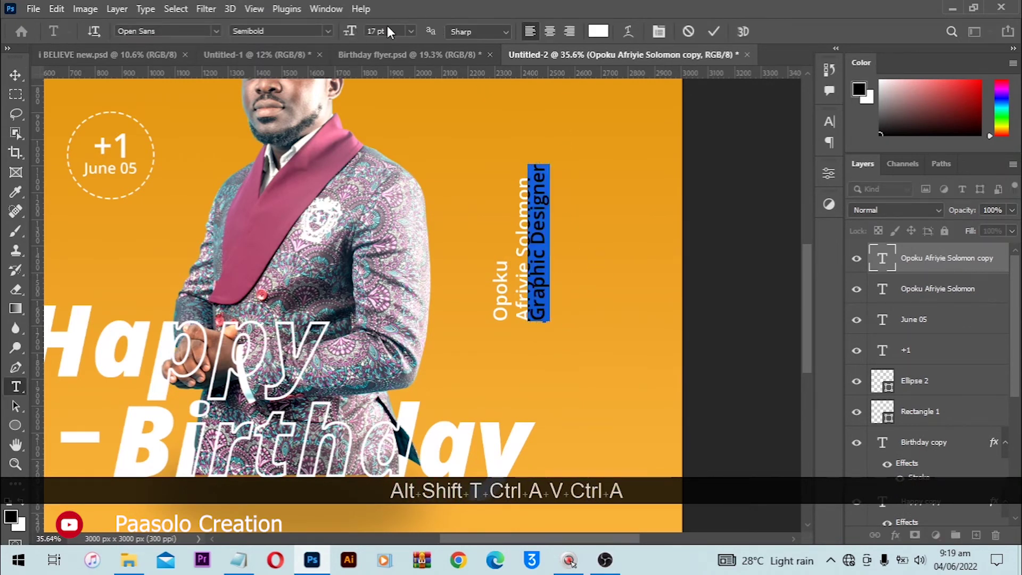
pyautogui.click(342, 32)
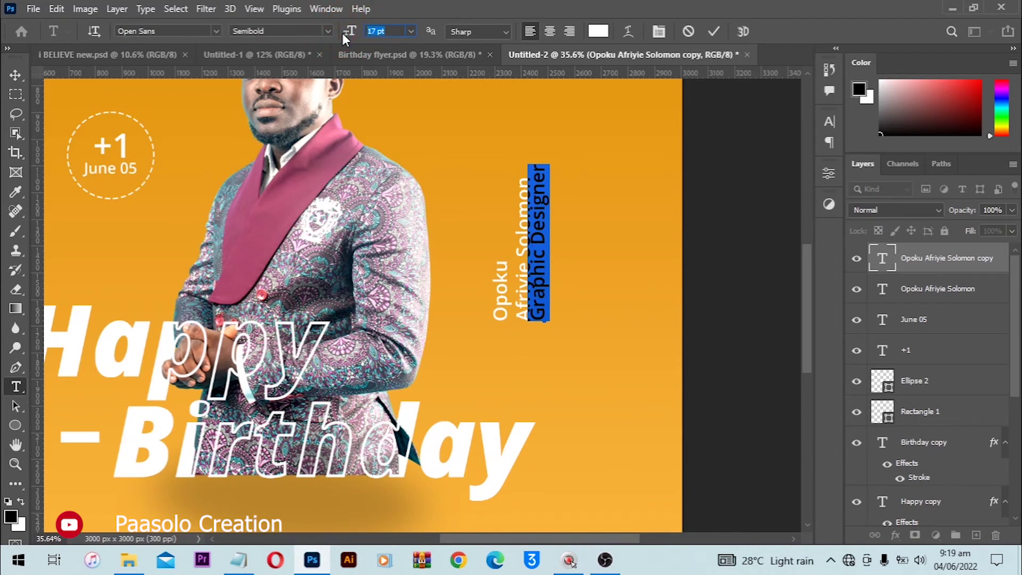
pyautogui.write('13')
pyautogui.press('Return')
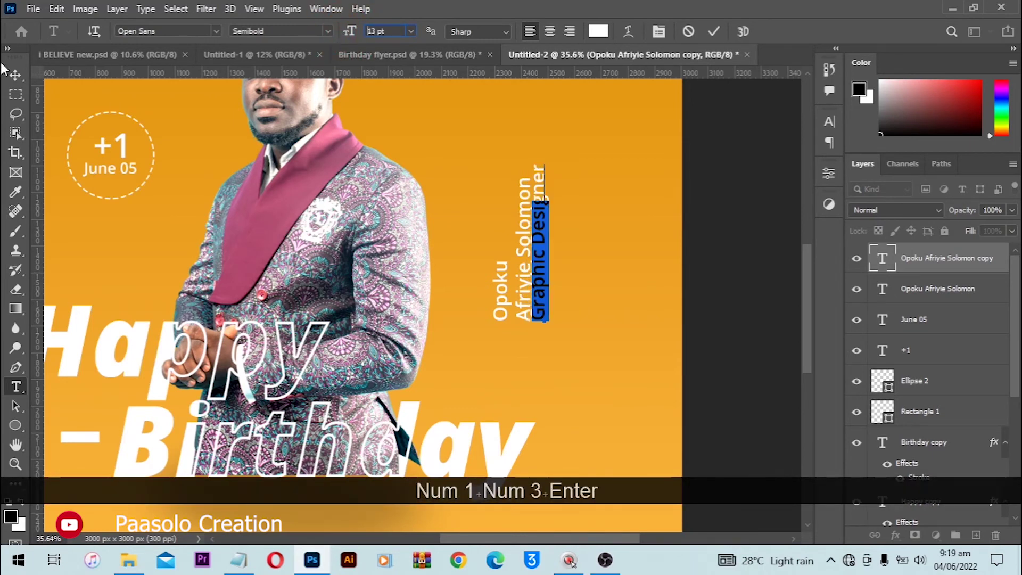
pyautogui.click(15, 75)
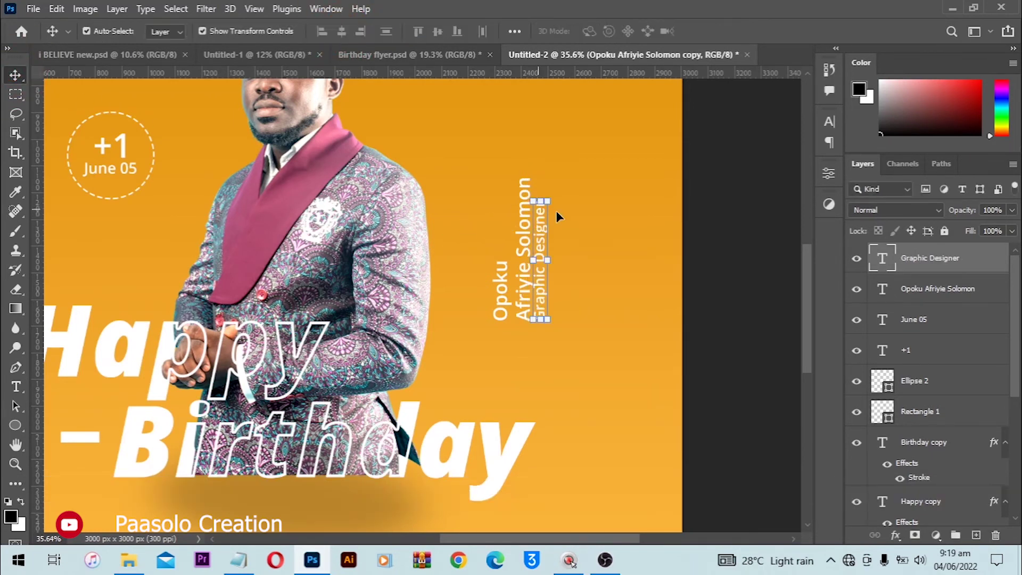
pyautogui.scroll(3, 529, 248)
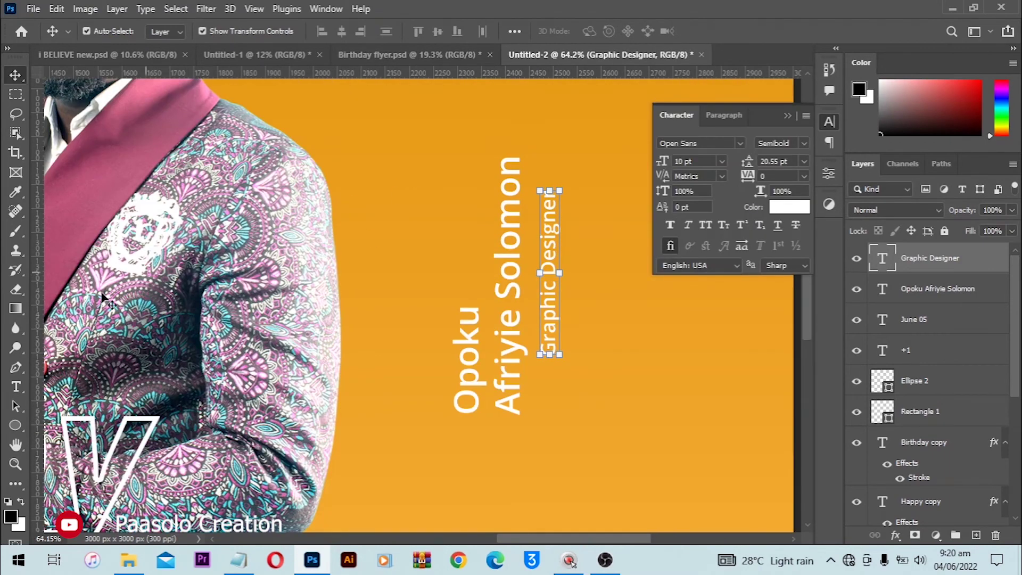
# Draw a thin vertical rectangle about 6 × 65 px just below the rotated "Graphic Designer" text.
pyautogui.click(15, 425)
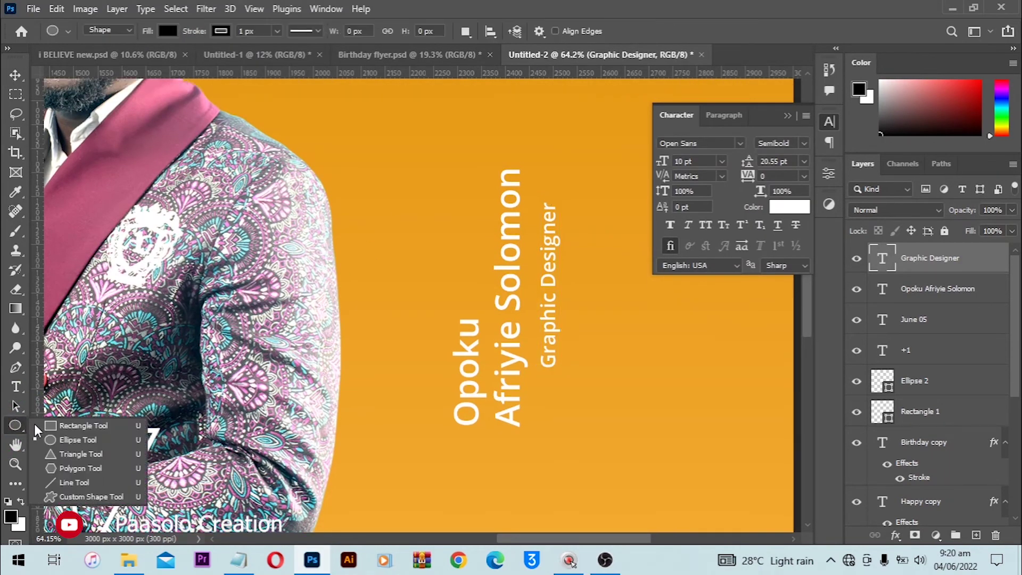
pyautogui.click(80, 426)
pyautogui.moveTo(547, 378); pyautogui.dragTo(549, 408)
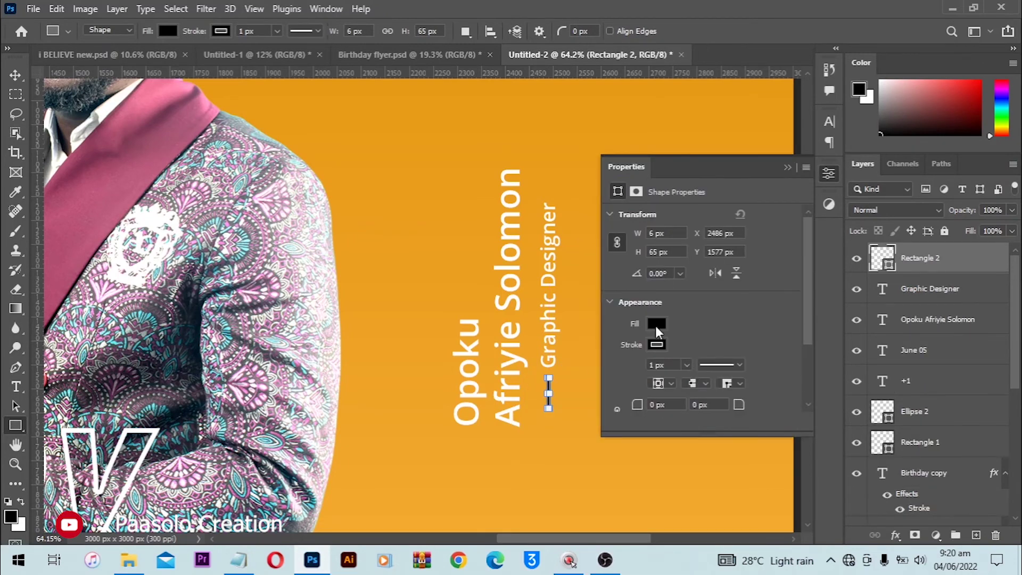
# Give the small rectangle below "Graphic Designer" a white fill and no stroke, and deselect it.
pyautogui.click(658, 328)
pyautogui.click(620, 351)
pyautogui.click(761, 233)
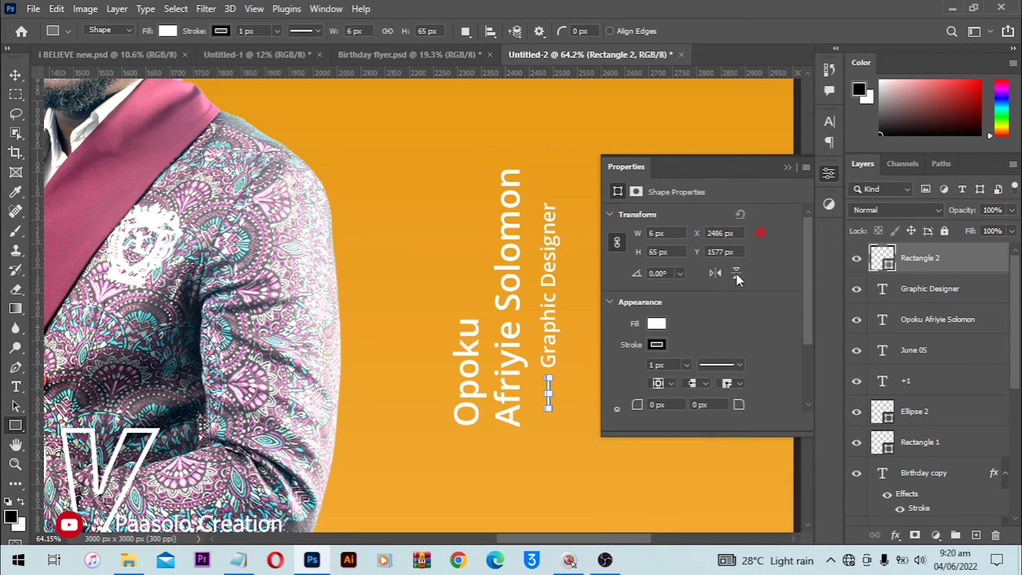
pyautogui.click(659, 345)
pyautogui.click(627, 301)
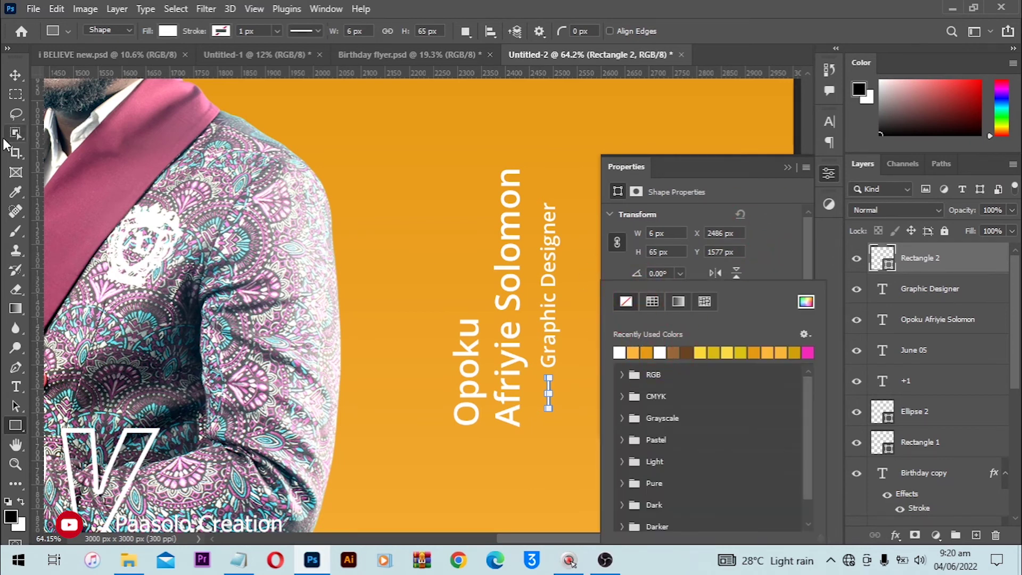
pyautogui.click(16, 75)
pyautogui.click(472, 91)
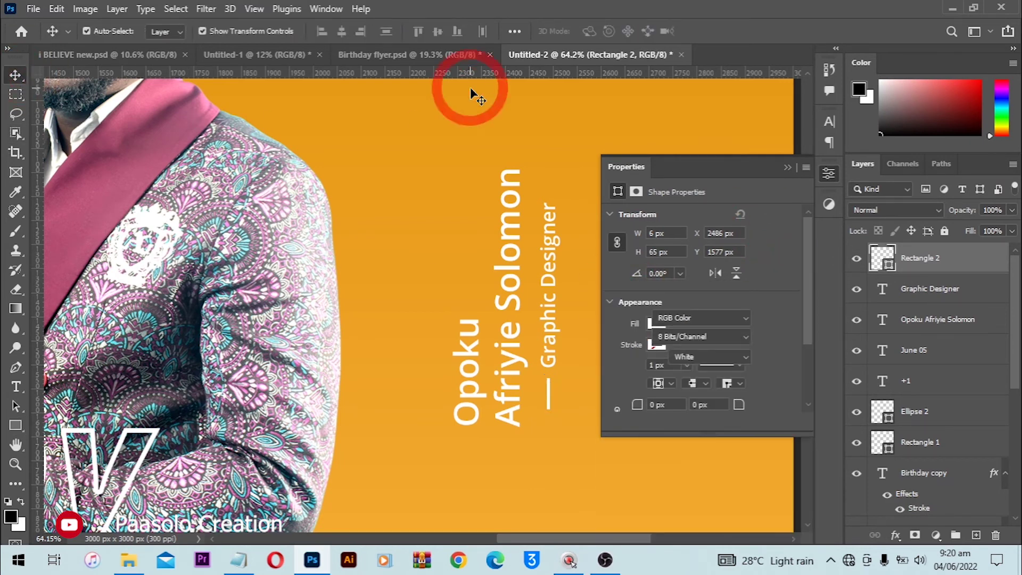
# Draw a long thin rectangle about 1094 × 11 px below "Birthday", starting just outside the flyer's left edge.
pyautogui.hotkey('ctrl', '0')
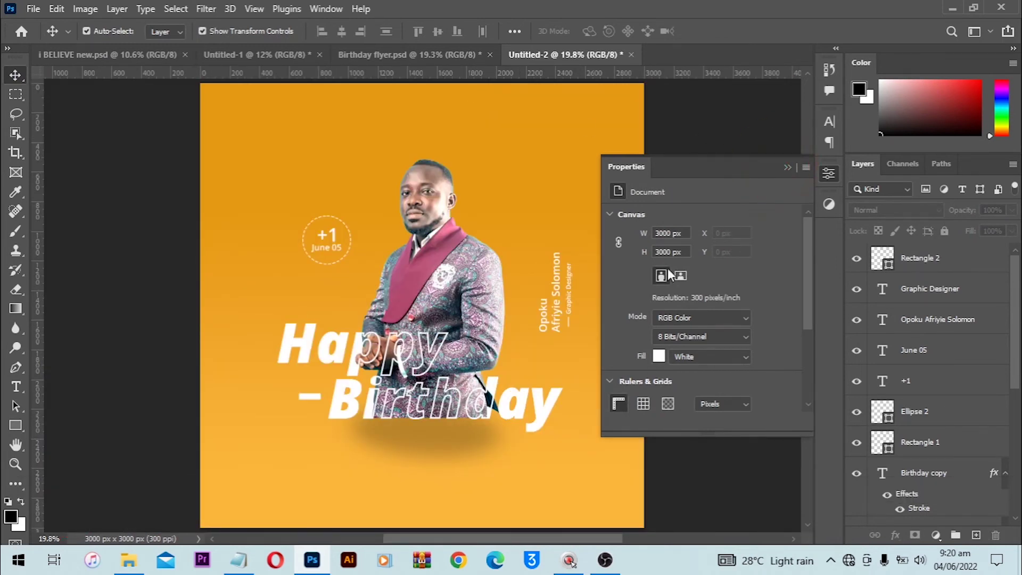
pyautogui.click(787, 168)
pyautogui.scroll(-3, 662, 322)
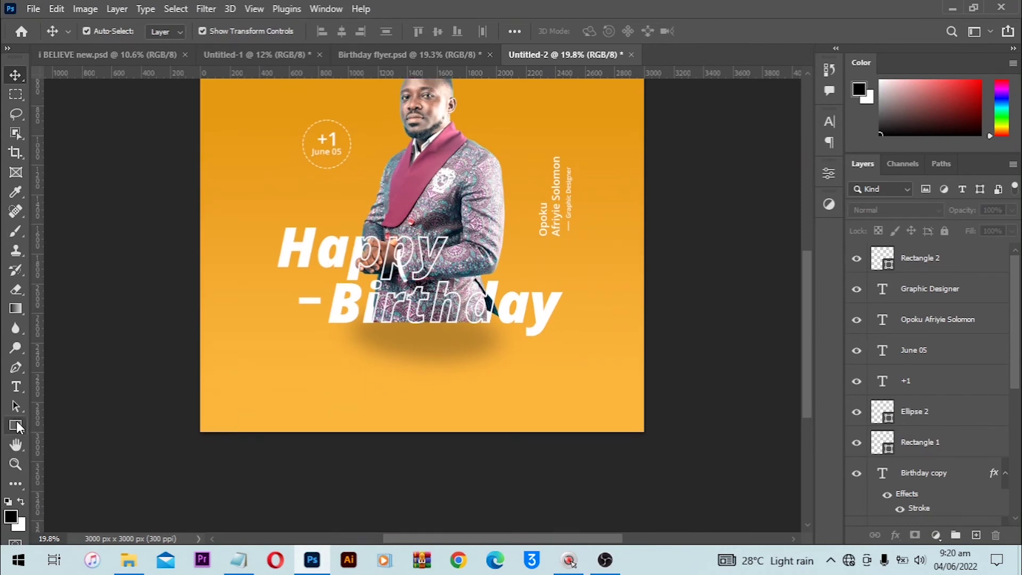
pyautogui.click(17, 426)
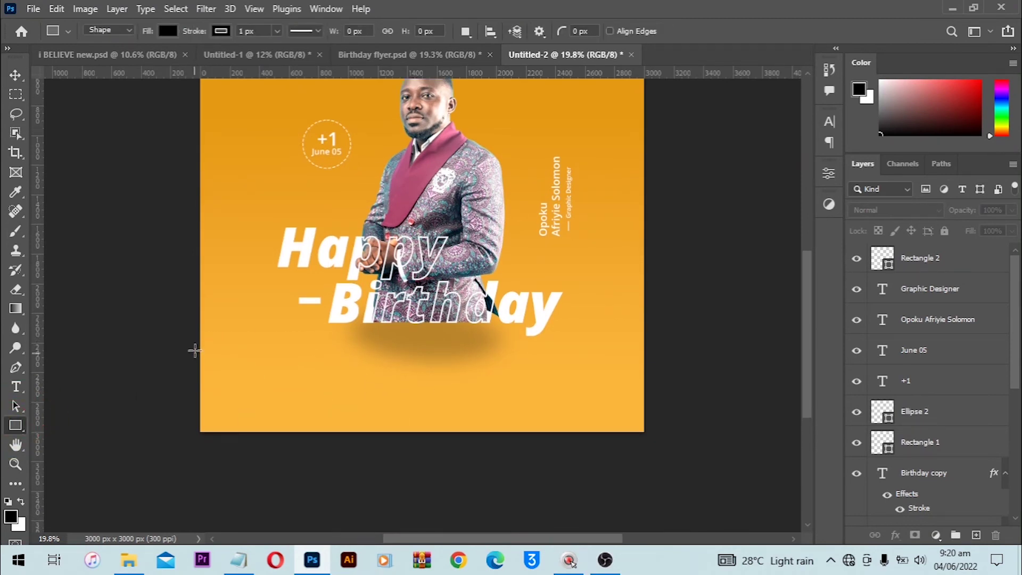
pyautogui.moveTo(196, 349); pyautogui.dragTo(357, 347)
# Give the long horizontal rectangle a white fill and remove its stroke.
pyautogui.click(165, 30)
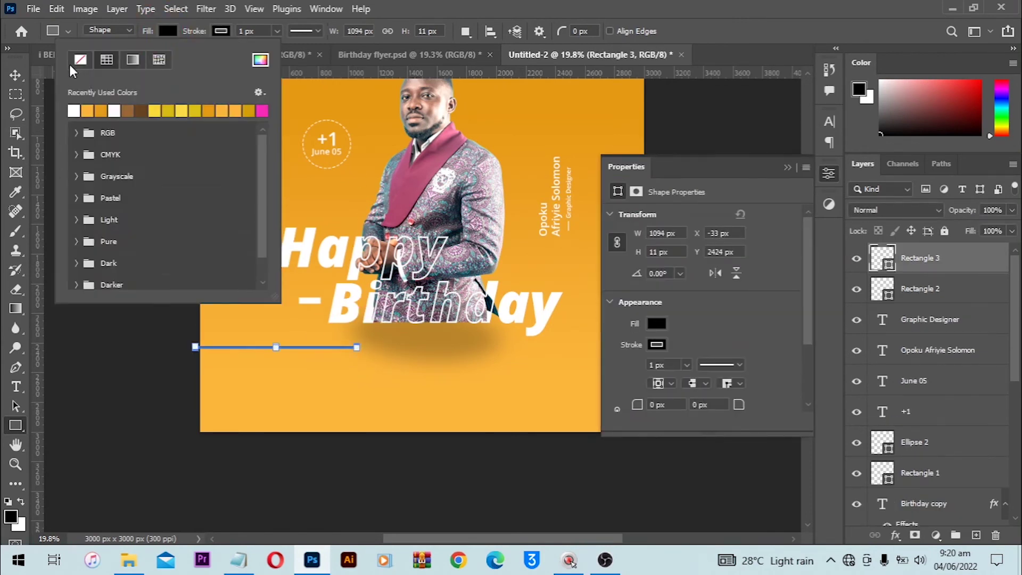
pyautogui.click(74, 111)
pyautogui.click(215, 33)
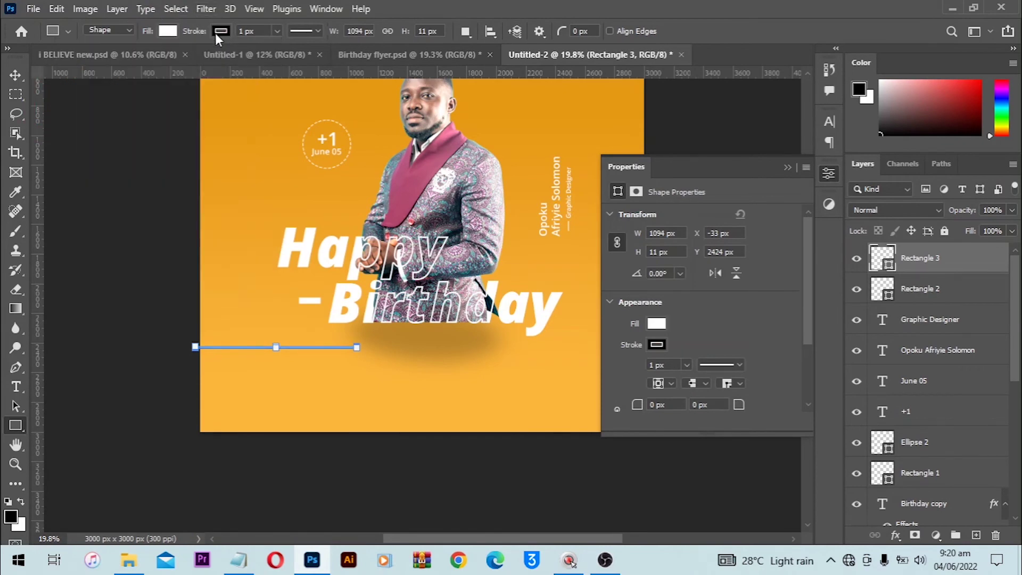
pyautogui.click(218, 31)
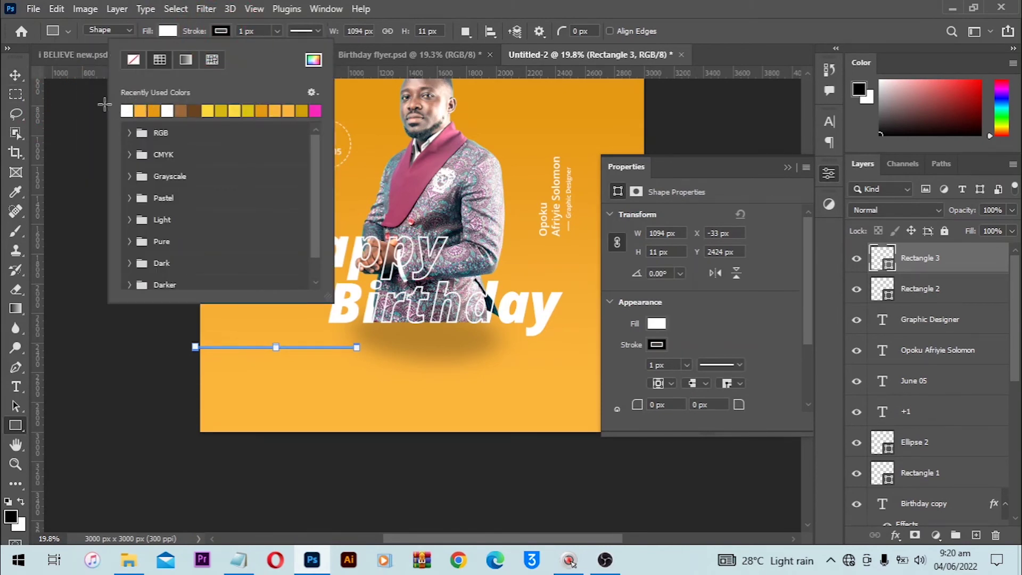
pyautogui.click(133, 59)
# Lower the long white line beneath the man's shadow, widen it to about 1273 px and thin it to about 9 px.
pyautogui.press('v')
pyautogui.scroll(8, 210, 358)
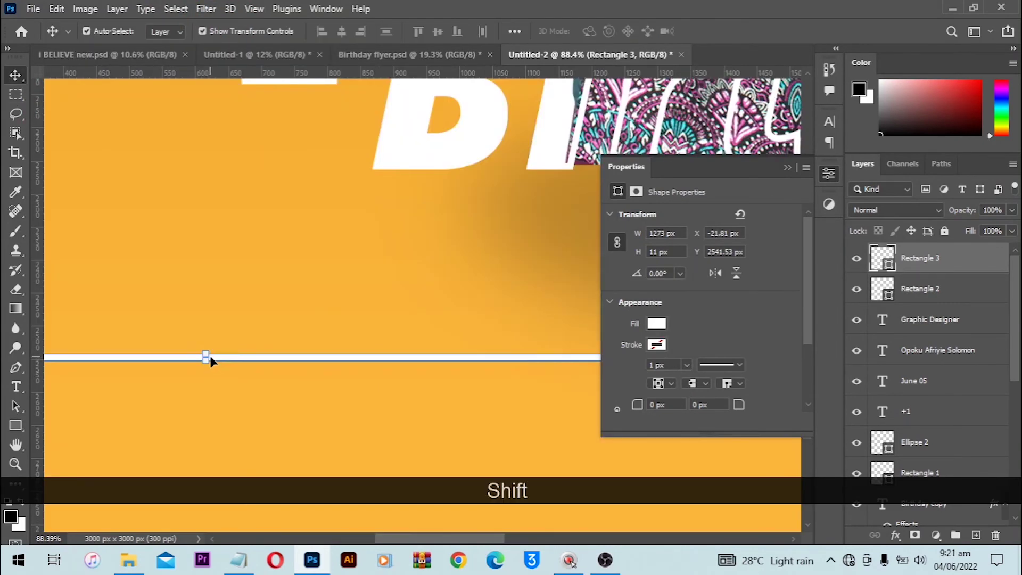
pyautogui.click(221, 353)
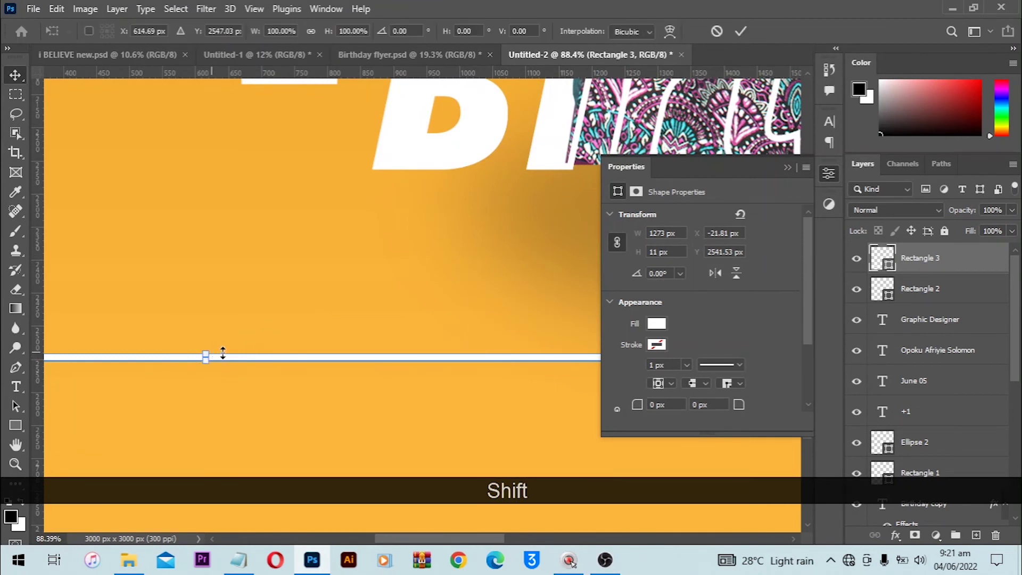
pyautogui.moveTo(223, 355); pyautogui.dragTo(215, 355)
pyautogui.hotkey('shift', 'Return')
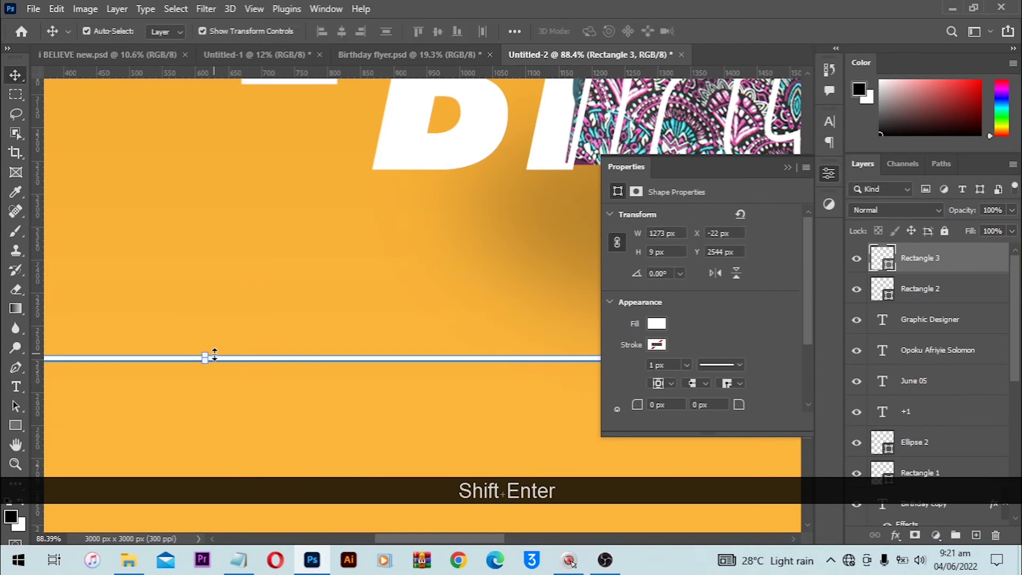
# Create a paragraph text box at the bottom centre of the flyer, below the long white line.
pyautogui.hotkey('ctrl', '0')
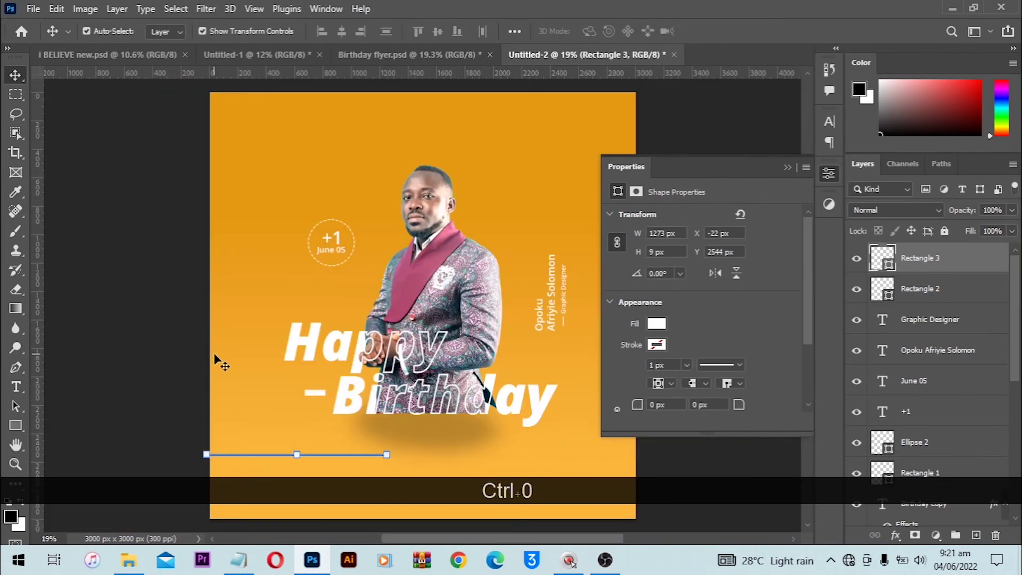
pyautogui.scroll(-1, 122, 334)
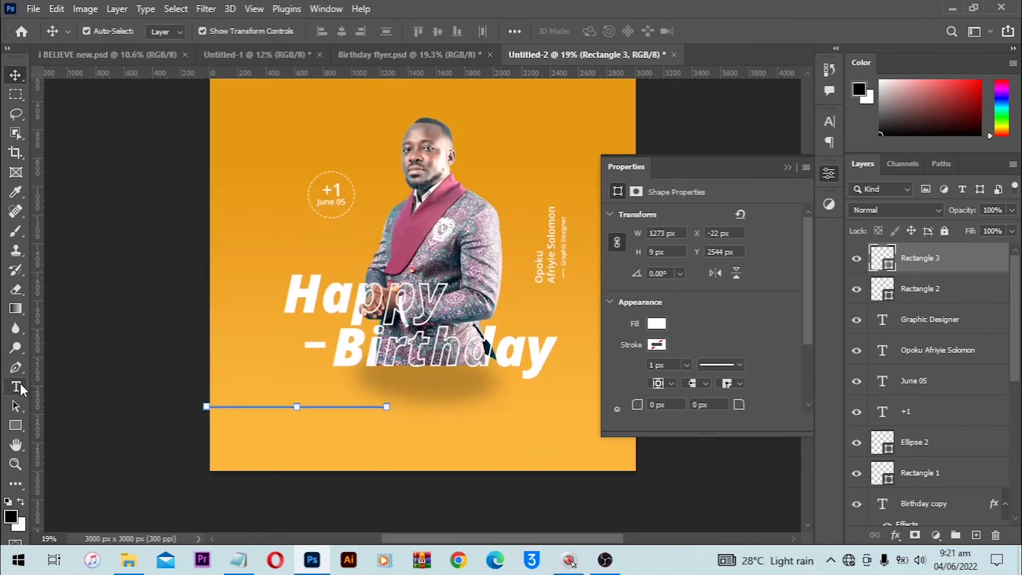
pyautogui.click(20, 385)
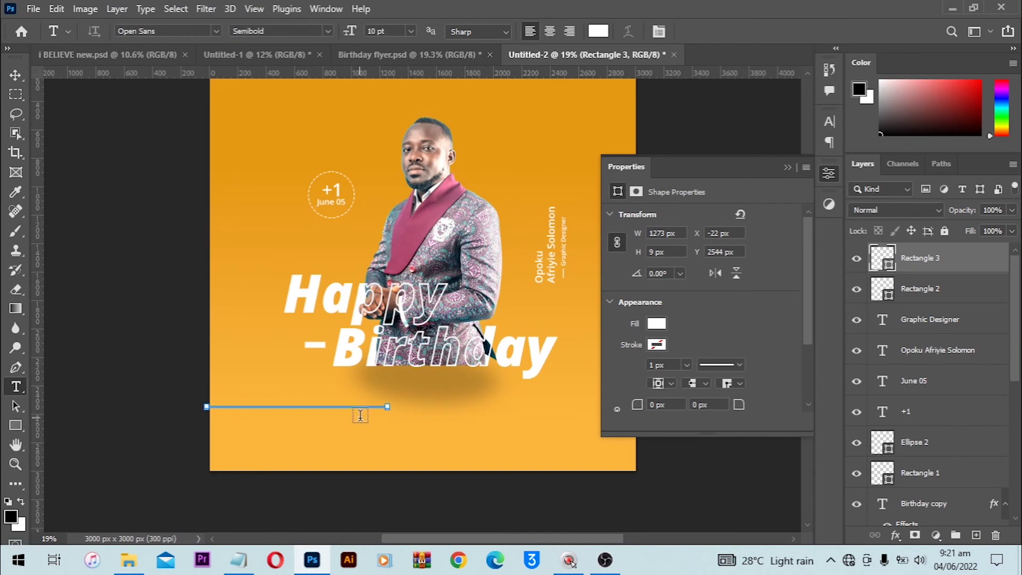
pyautogui.moveTo(360, 416); pyautogui.dragTo(526, 463)
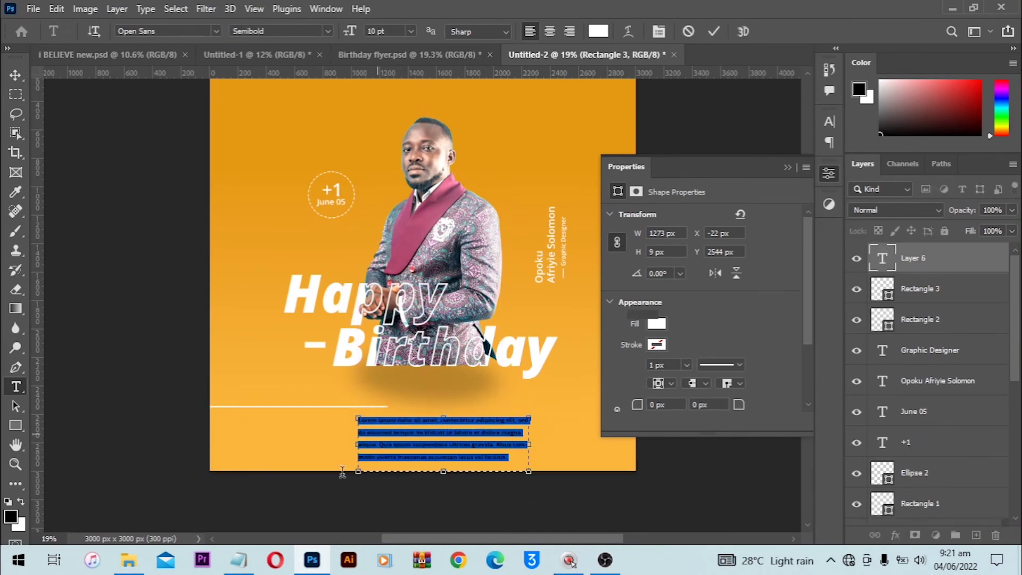
# Copy the birthday wish paragraph from the birthday text file in Notepad and return to the text box in Photoshop.
pyautogui.click(239, 559)
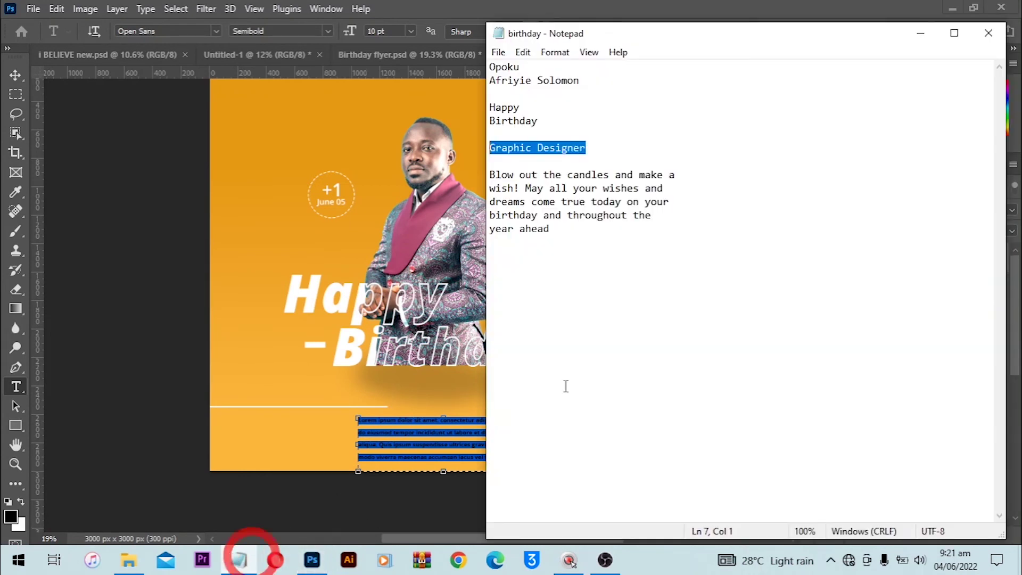
pyautogui.moveTo(564, 241); pyautogui.dragTo(387, 163)
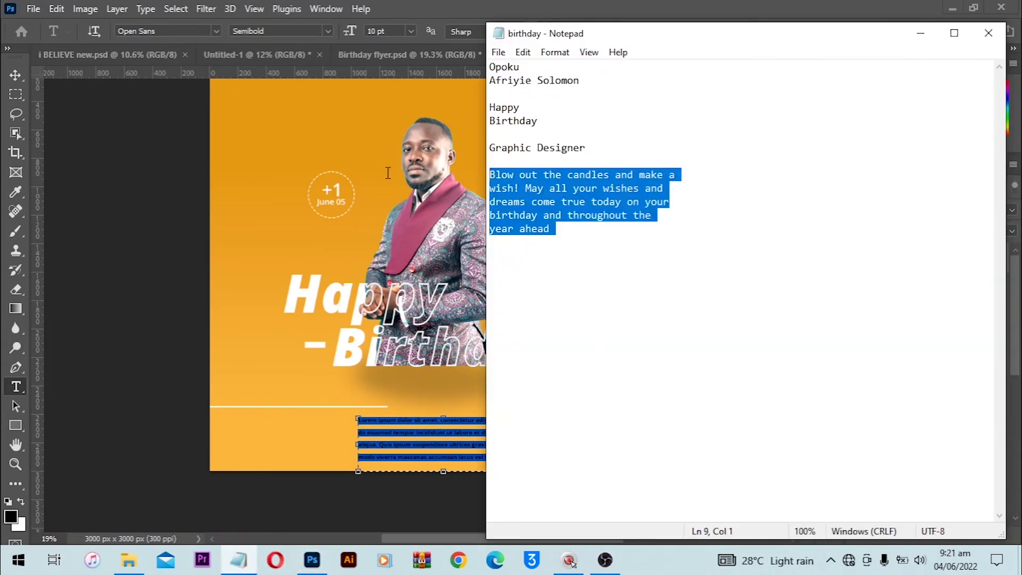
pyautogui.hotkey('ctrl', 'c')
pyautogui.click(403, 445)
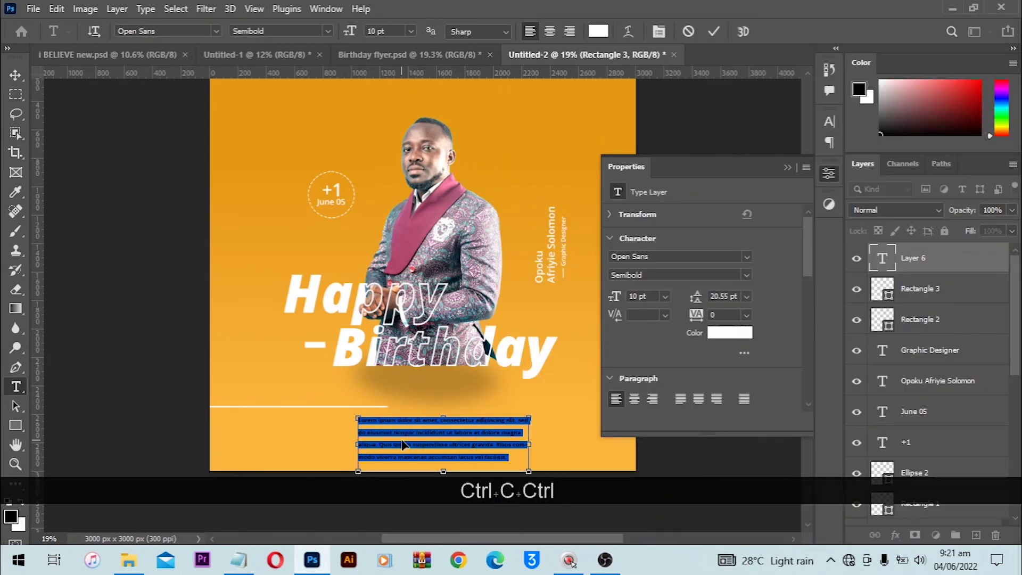
# Paste the copied birthday wish over the placeholder text at the flyer's bottom and centre-align the paragraph.
pyautogui.hotkey('ctrl', 'v')
pyautogui.hotkey('ctrl', 'a')
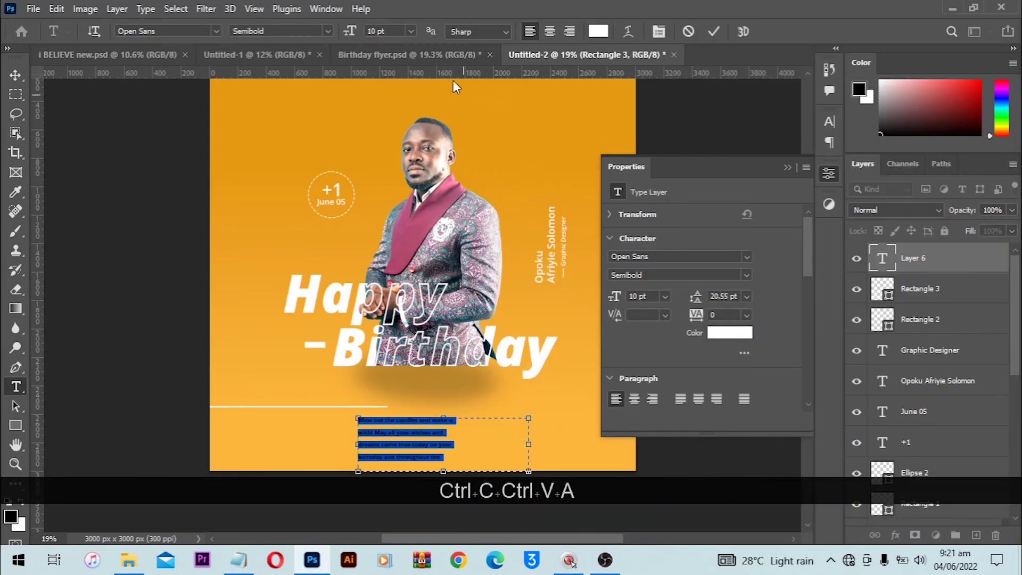
pyautogui.click(550, 31)
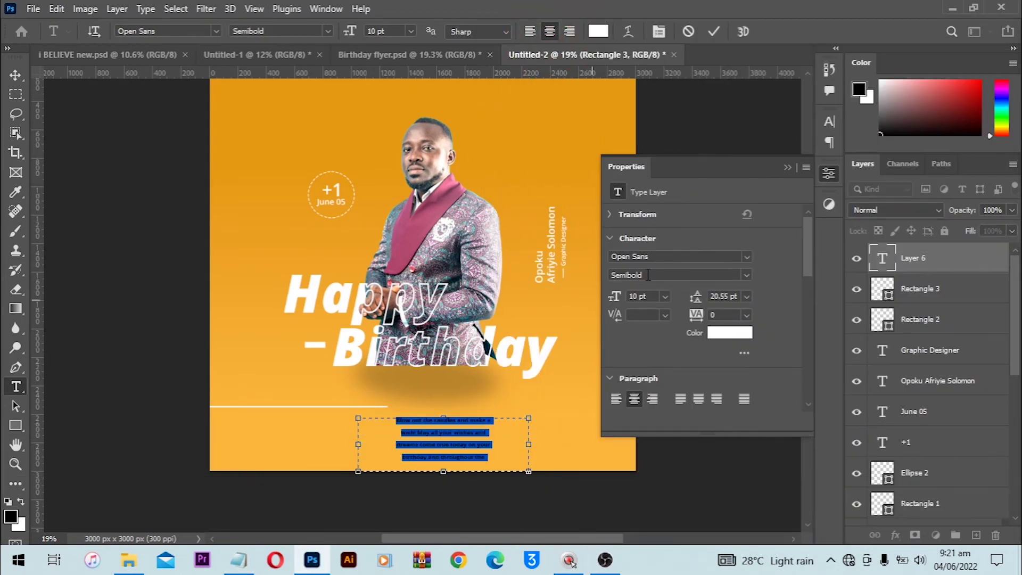
# Set the birthday wish paragraph's font size to 15 pt and its Open Sans style to Regular.
pyautogui.click(659, 291)
pyautogui.write('15')
pyautogui.press('Return')
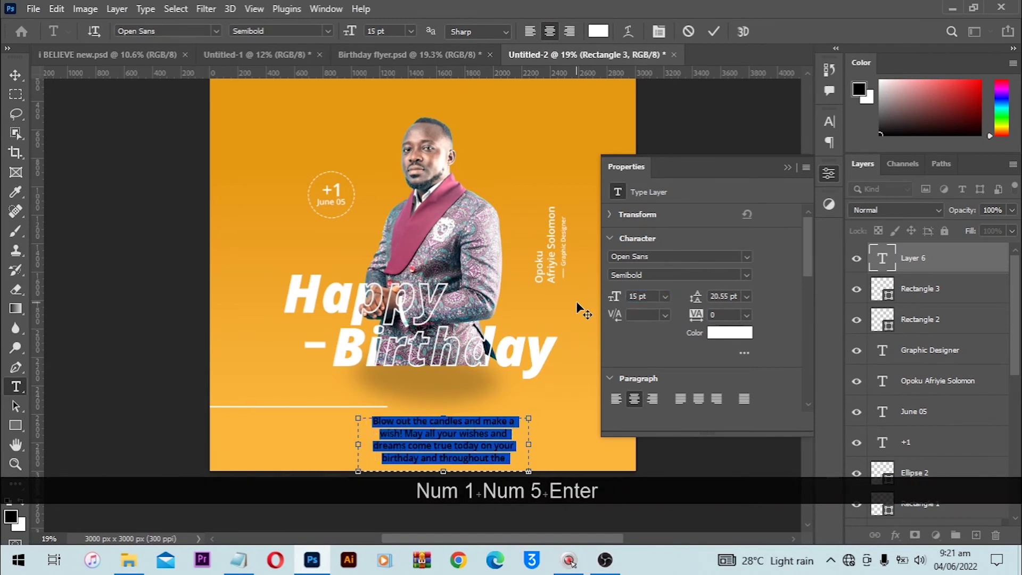
pyautogui.scroll(-3, 471, 351)
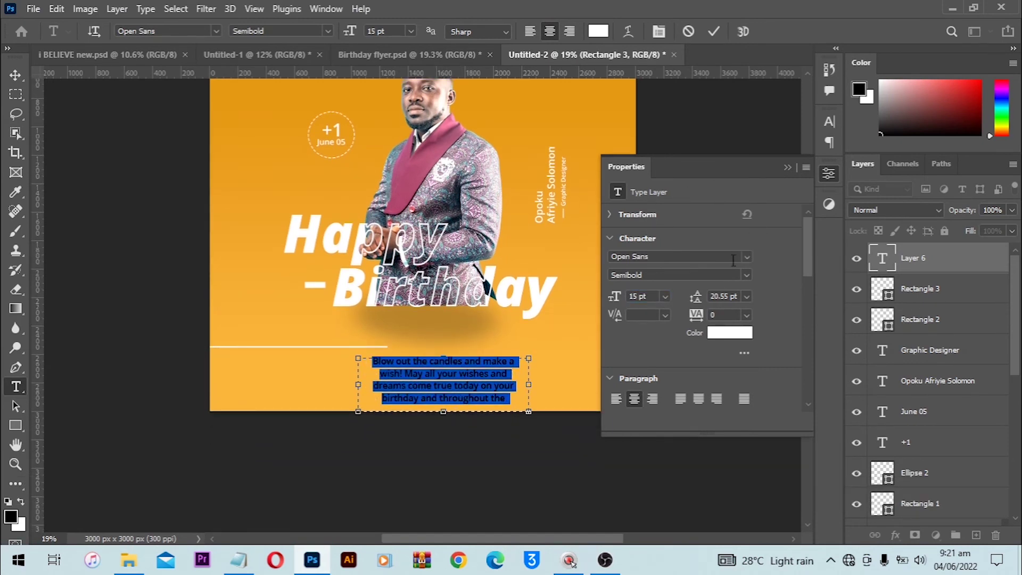
pyautogui.click(747, 275)
pyautogui.click(639, 314)
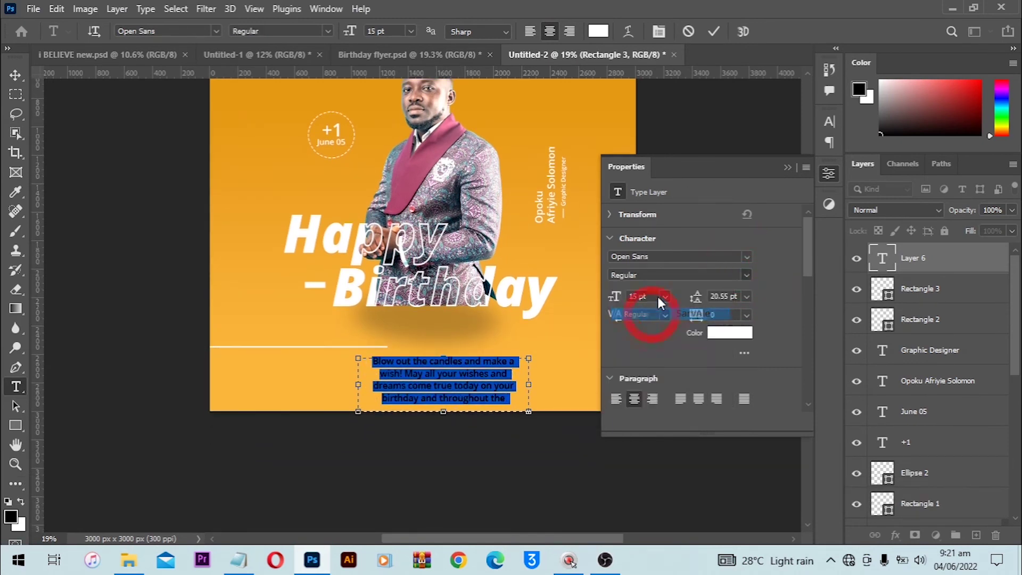
pyautogui.click(15, 75)
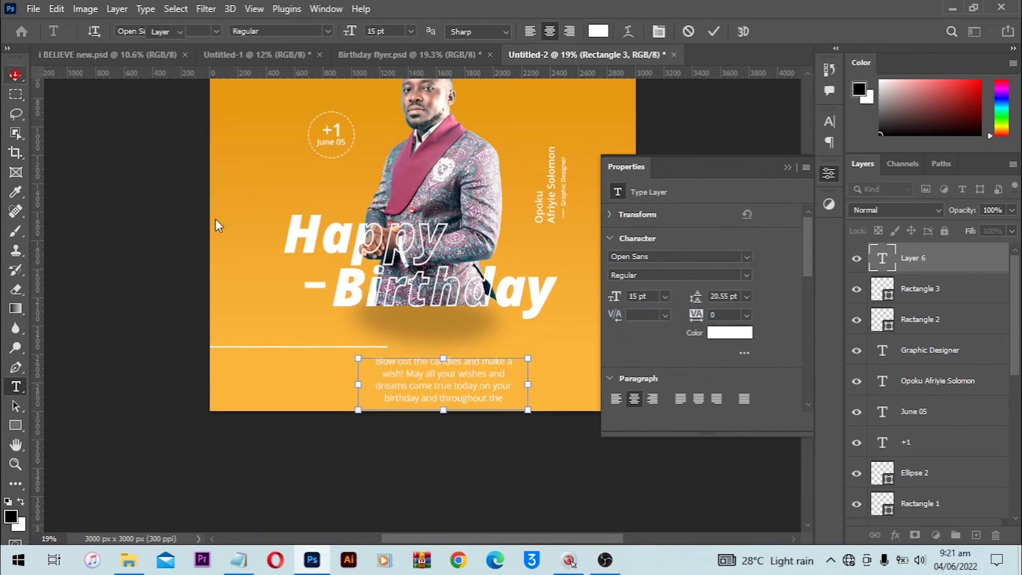
# Tighten the birthday wish paragraph's leading to 16 pt and fit the whole flyer in view.
pyautogui.scroll(3, 462, 384)
pyautogui.click(724, 296)
pyautogui.write('16')
pyautogui.press('Return')
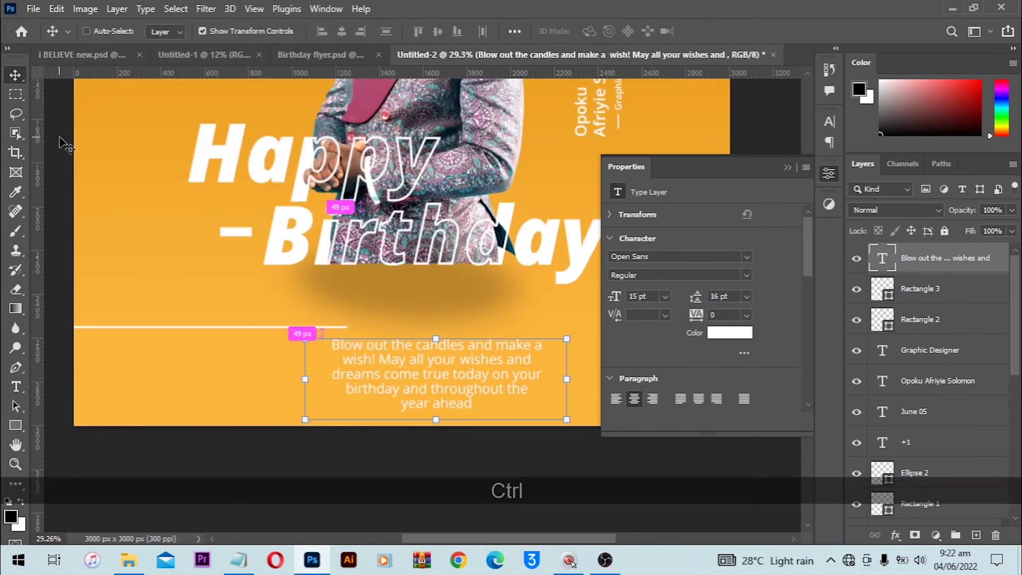
pyautogui.hotkey('ctrl', '0')
pyautogui.click(786, 169)
# Select all the flyer's elements above the background and shift them up slightly together, fine-tuning their height with small nudges down.
pyautogui.scroll(-2, 662, 217)
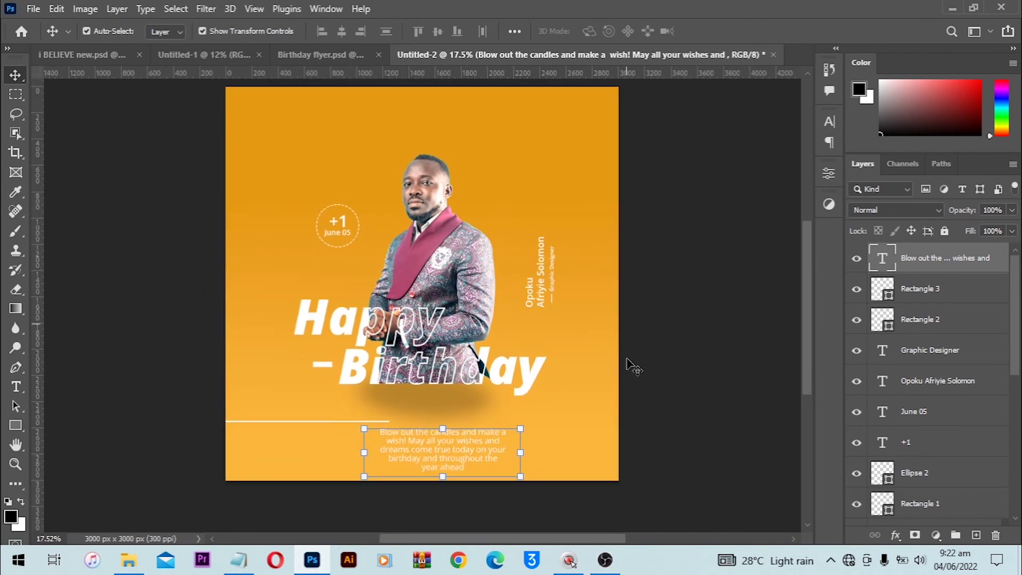
pyautogui.moveTo(629, 470); pyautogui.dragTo(310, 165)
pyautogui.moveTo(448, 231); pyautogui.dragTo(448, 213)
pyautogui.scroll(1, 500, 232)
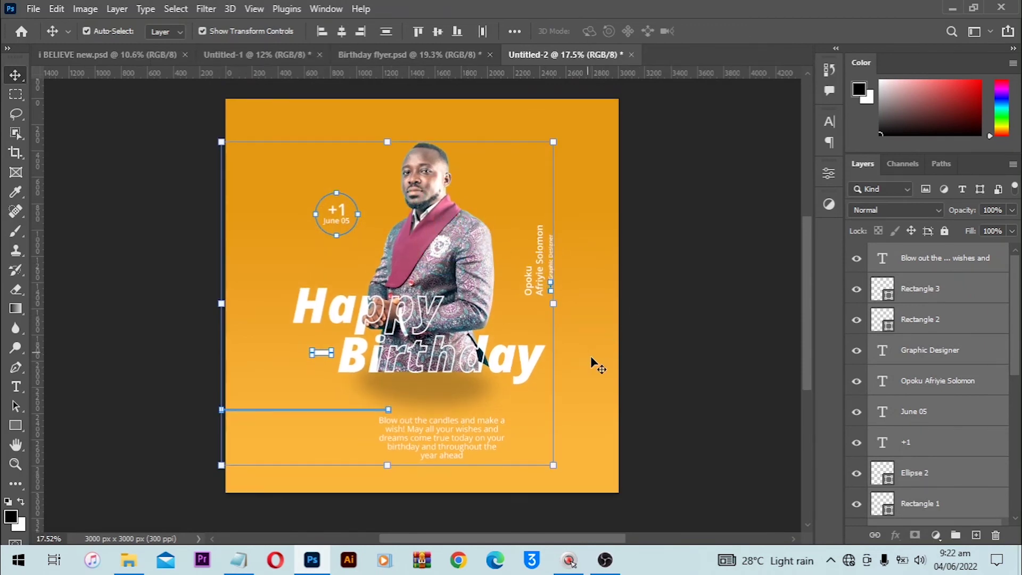
pyautogui.press('Down')
pyautogui.press('Down')
pyautogui.press('Down')
# Enlarge the birthday wish paragraph slightly about its centre and align it to the canvas's horizontal centre.
pyautogui.click(470, 434)
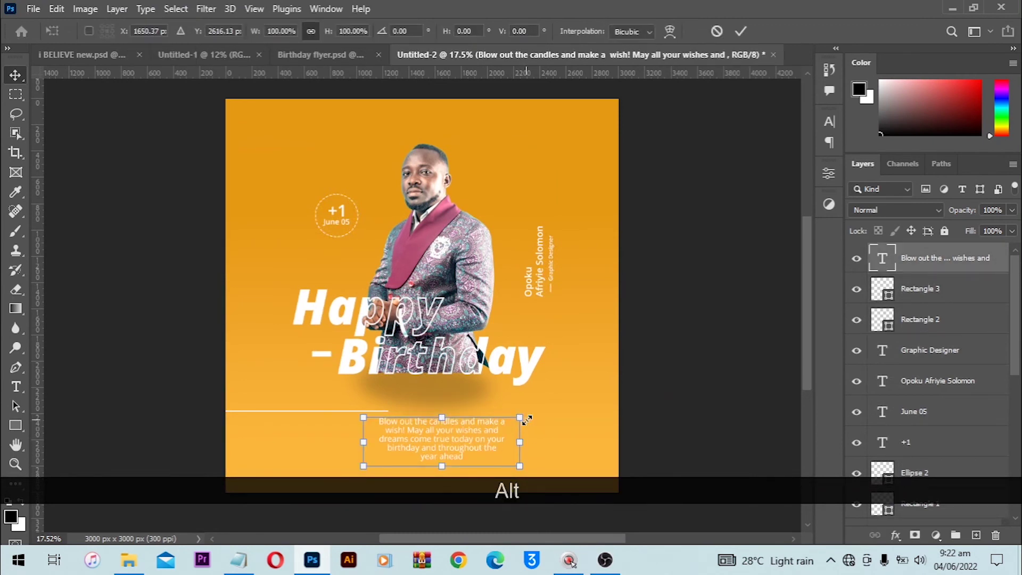
pyautogui.moveTo(519, 417); pyautogui.dragTo(527, 420)
pyautogui.doubleClick(475, 432)
pyautogui.hotkey('ctrl', 'a')
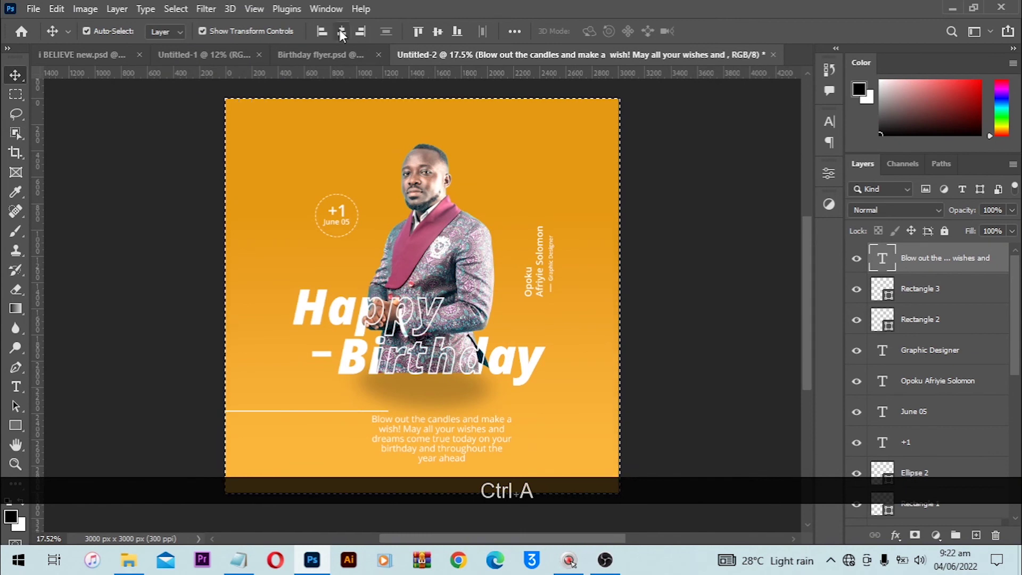
pyautogui.click(341, 32)
pyautogui.hotkey('ctrl', 'd')
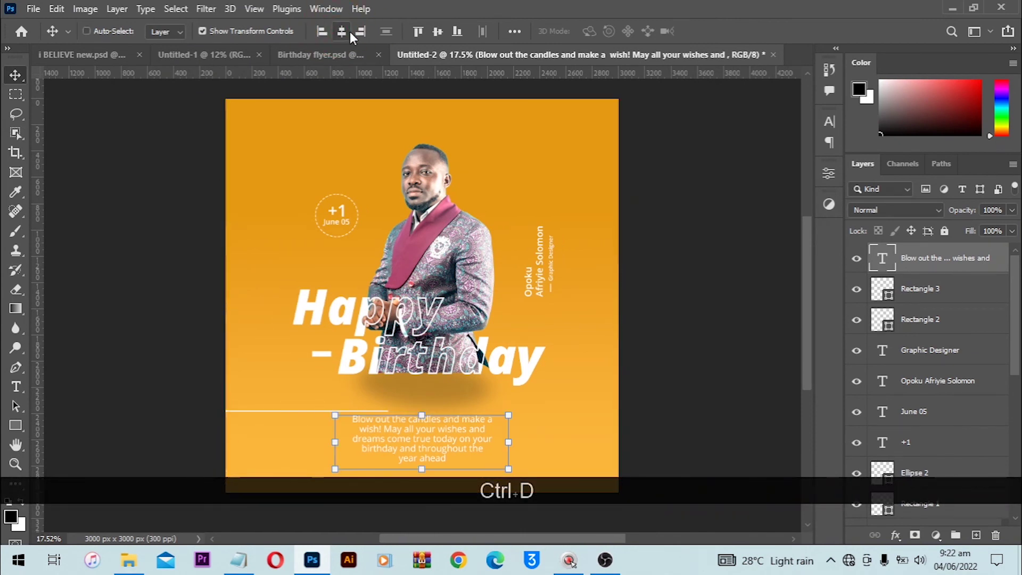
# Nudge the birthday wish paragraph slightly down, away from the long white line, and deselect it.
pyautogui.press('Down')
pyautogui.press('Down')
pyautogui.press('Down')
pyautogui.press('Down')
pyautogui.press('Down')
pyautogui.press('Down')
pyautogui.press('Down')
pyautogui.press('Down')
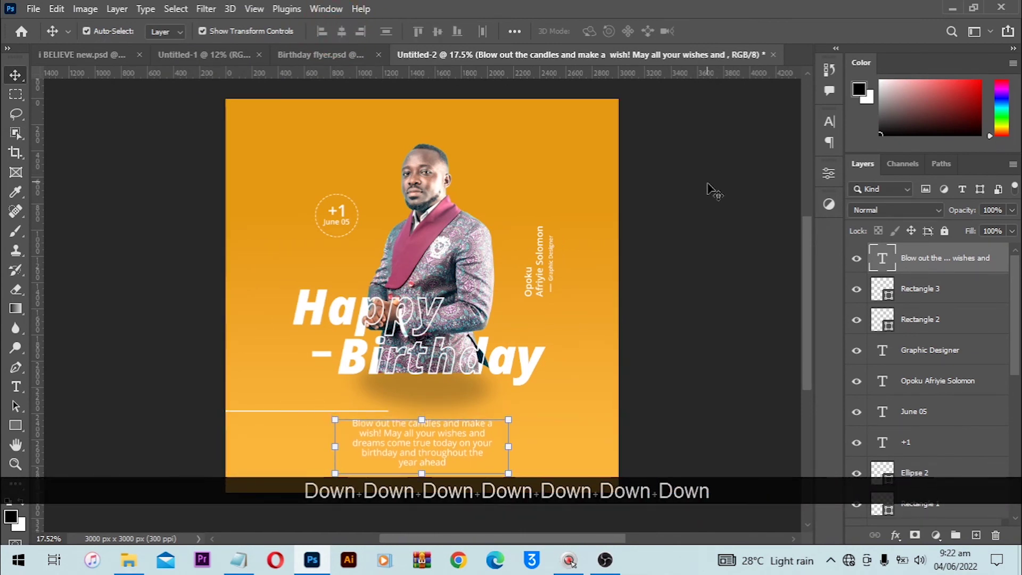
pyautogui.click(707, 190)
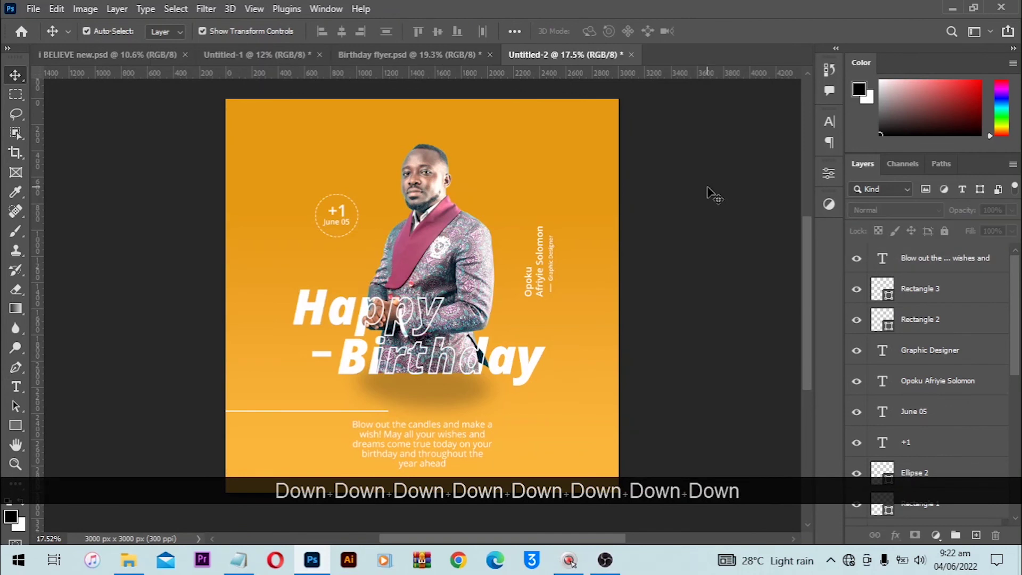
# Add a Hue/Saturation adjustment layer directly above the Background copy layer and set its hue to -38 for a red background.
pyautogui.scroll(-5, 883, 341)
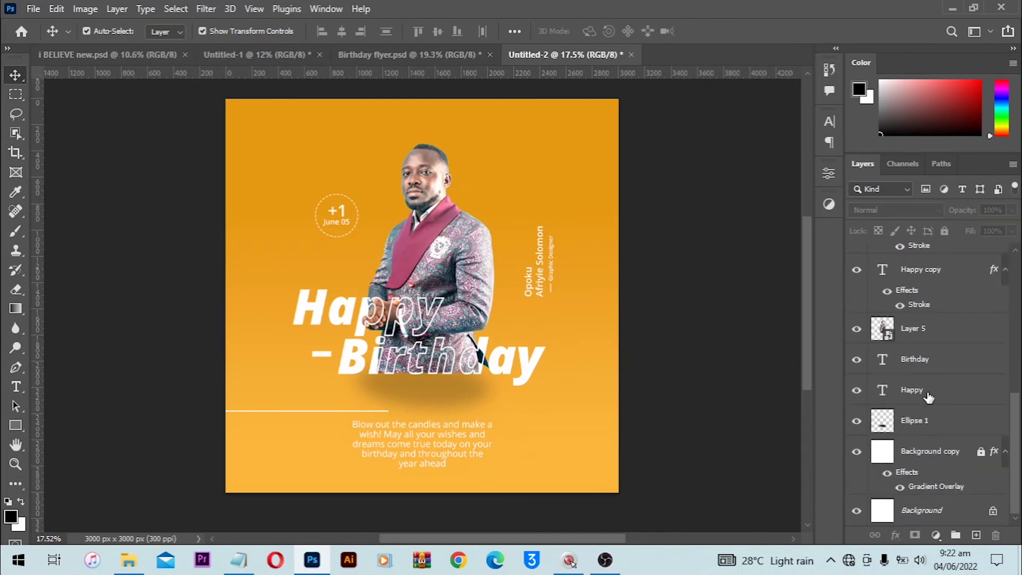
pyautogui.click(927, 445)
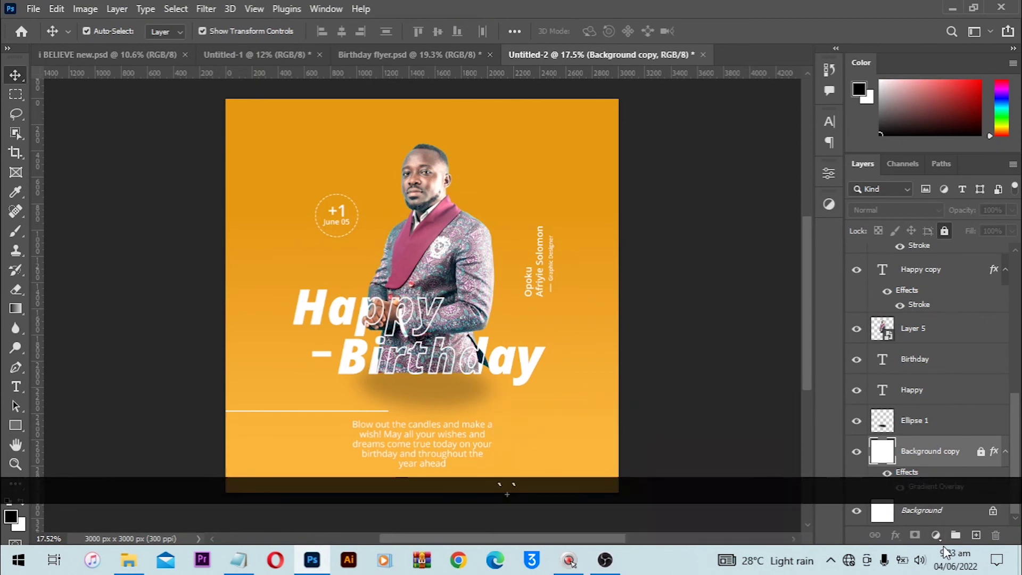
pyautogui.click(936, 534)
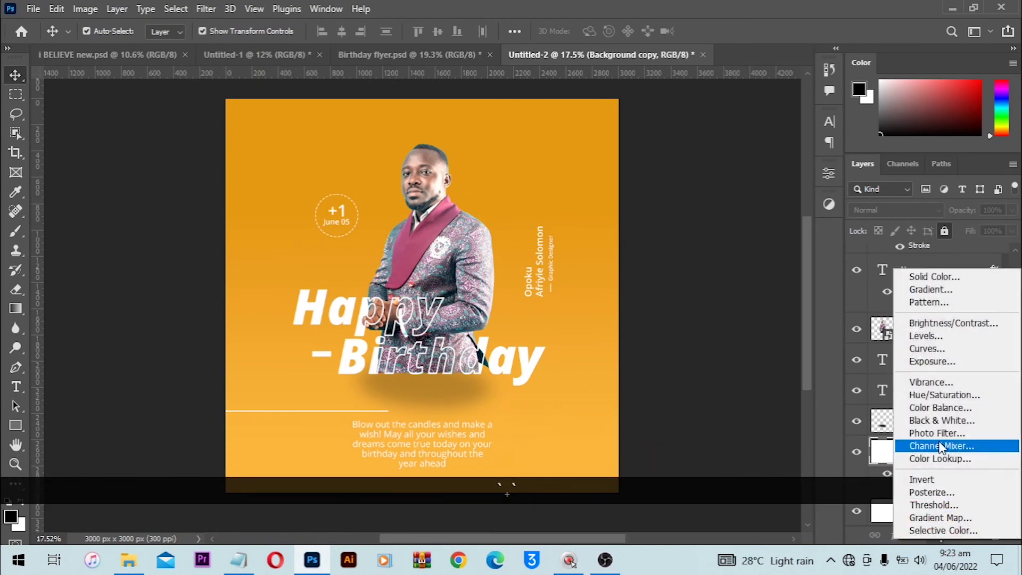
pyautogui.click(944, 397)
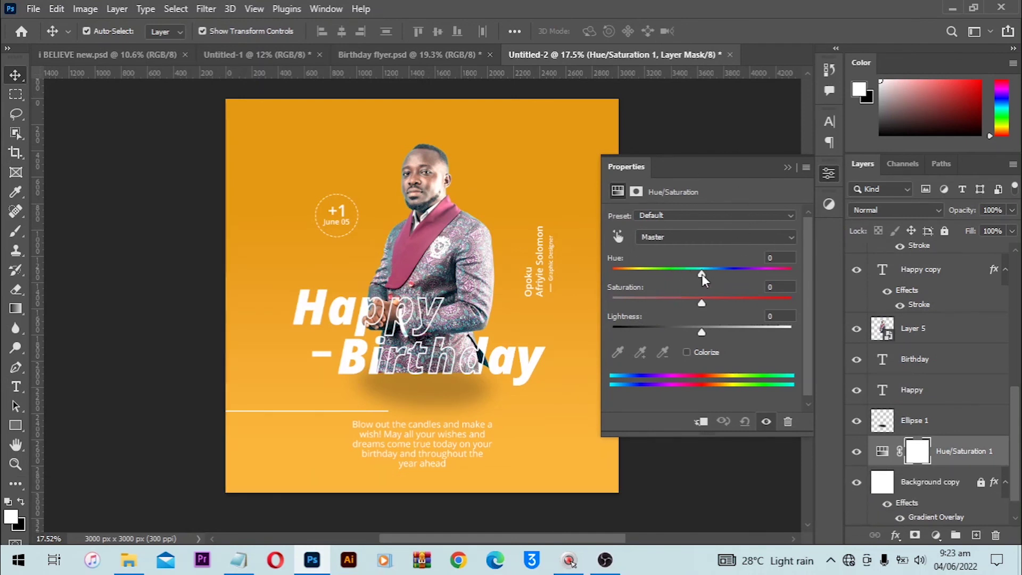
pyautogui.moveTo(701, 273); pyautogui.dragTo(669, 279)
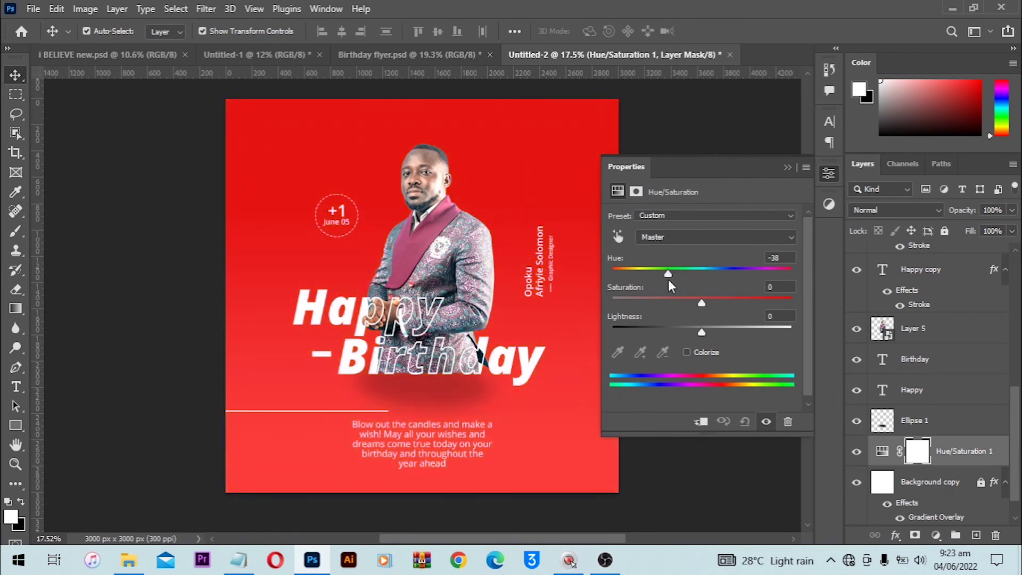
pyautogui.click(788, 169)
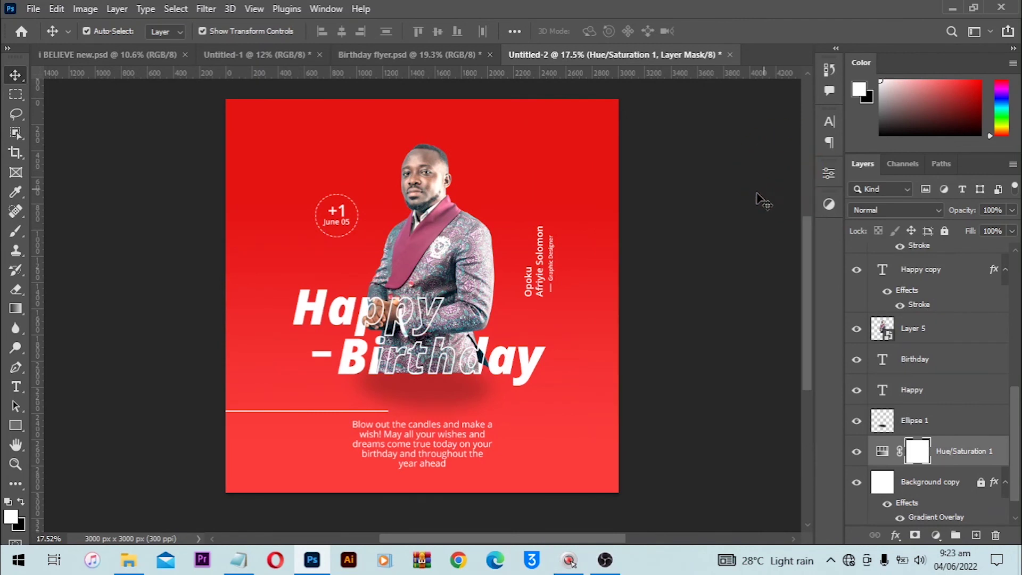